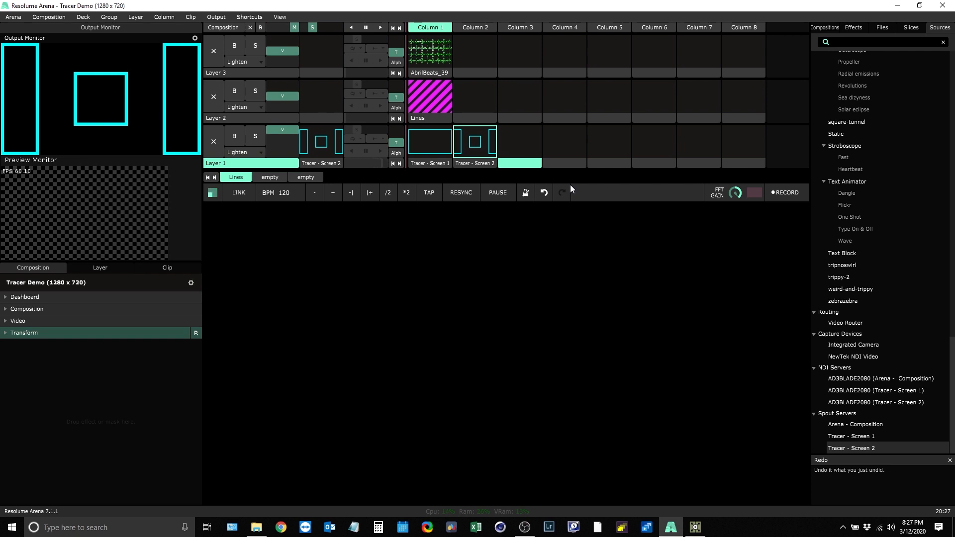
# Step: In the Advanced Output input selection, rotate Screen 2's Slice 2 to 42 degrees and save the output setup
pyautogui.hotkey('ctrl', 'shift', 'a')
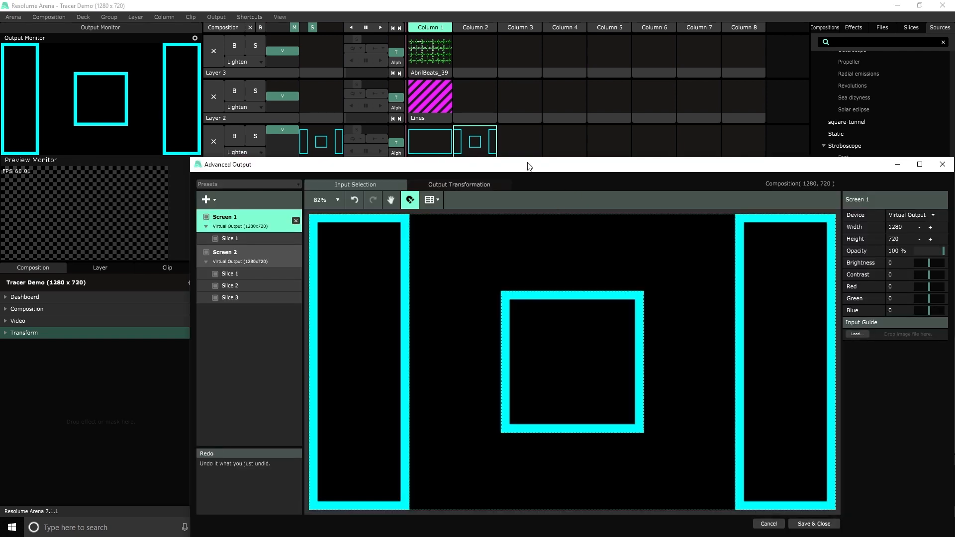
pyautogui.moveTo(528, 165); pyautogui.dragTo(446, 94)
pyautogui.click(493, 254)
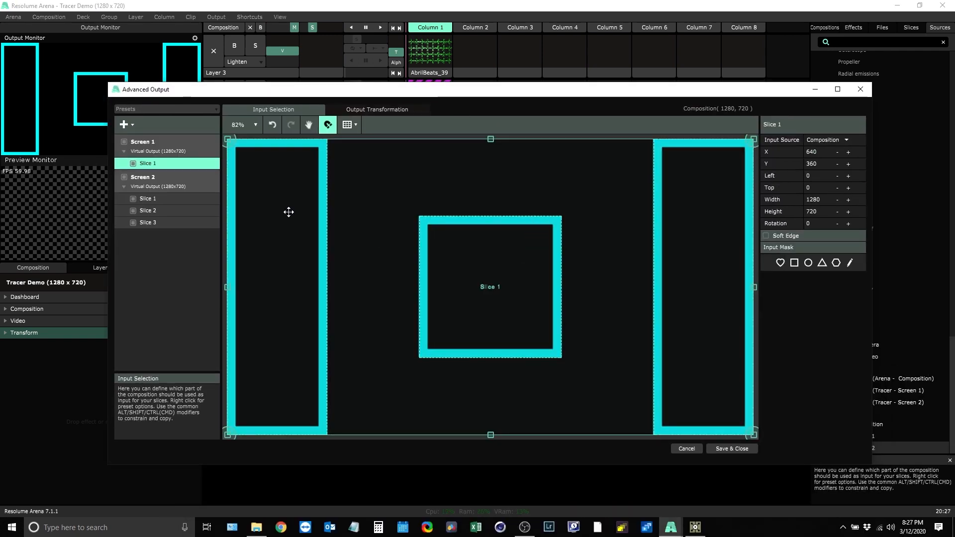
pyautogui.click(157, 210)
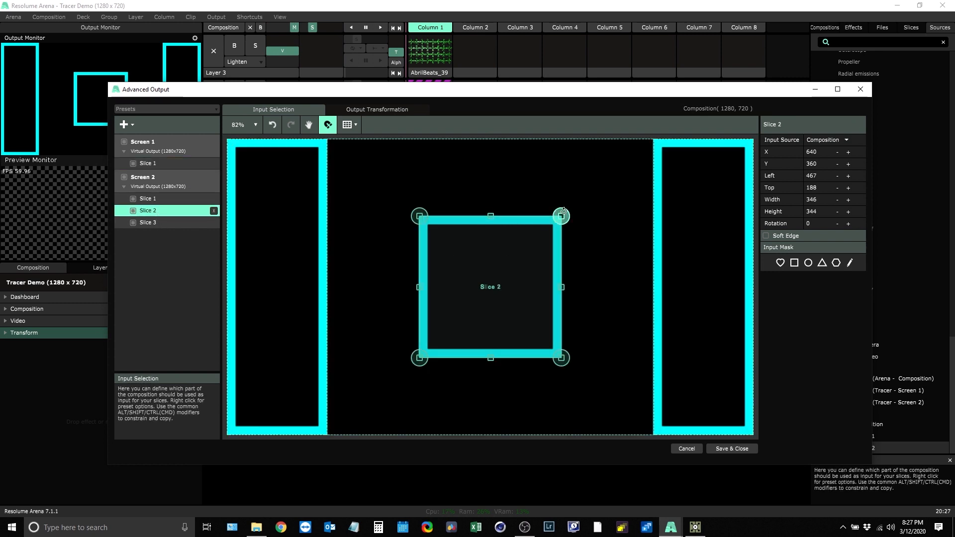
pyautogui.moveTo(563, 208); pyautogui.dragTo(590, 282)
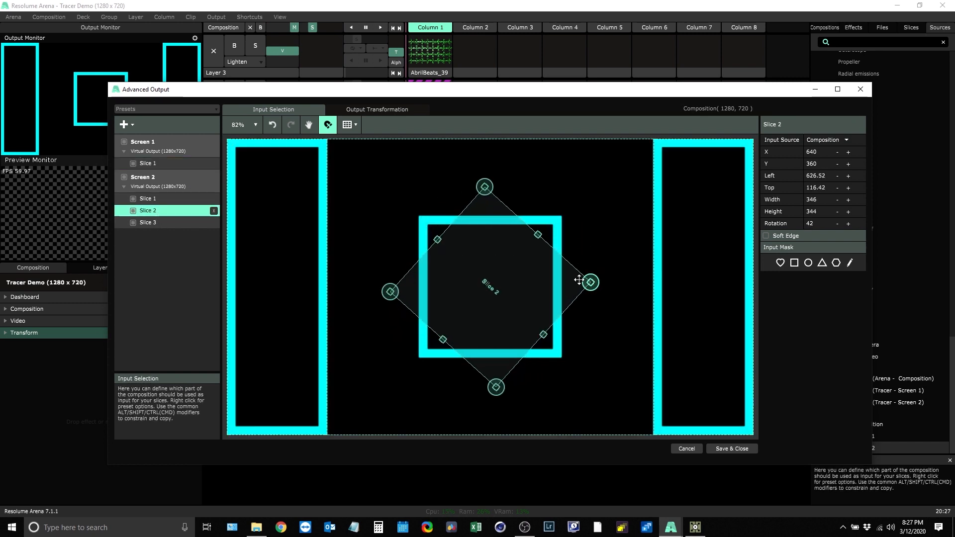
pyautogui.click(730, 448)
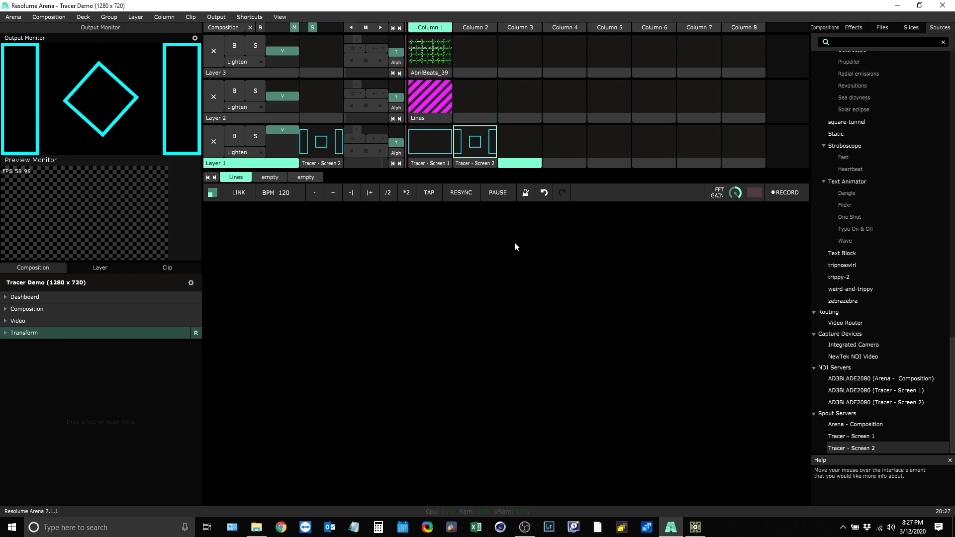
# Step: Resize Screen 2's Slice 2 to about 464 by 298, rotate it to 22.5 degrees, and save the output setup
pyautogui.hotkey('ctrl', 'shift', 'a')
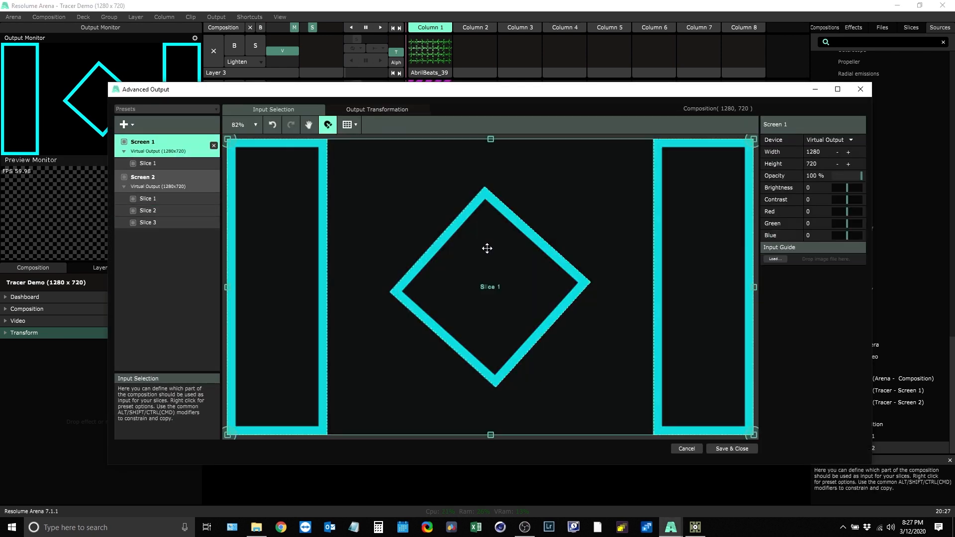
pyautogui.click(193, 210)
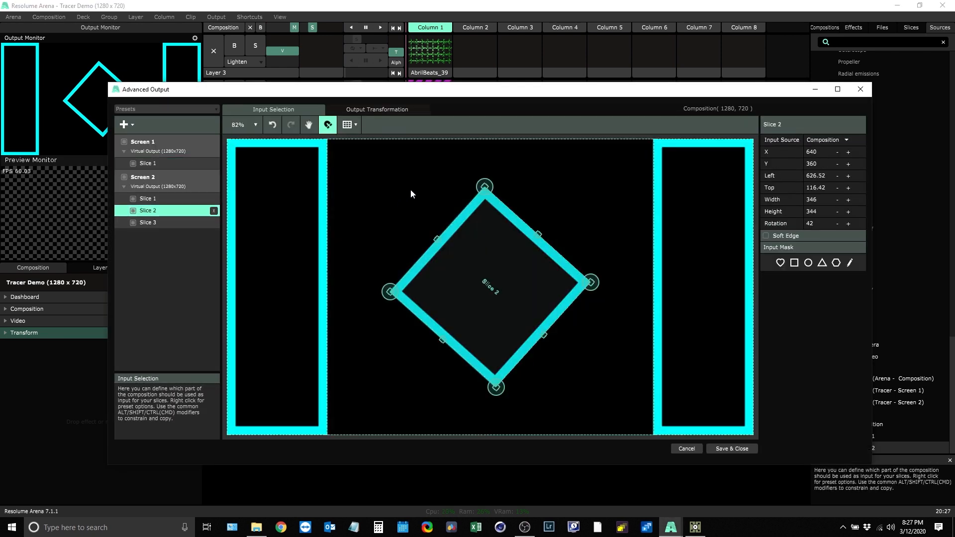
pyautogui.moveTo(485, 181); pyautogui.dragTo(436, 168)
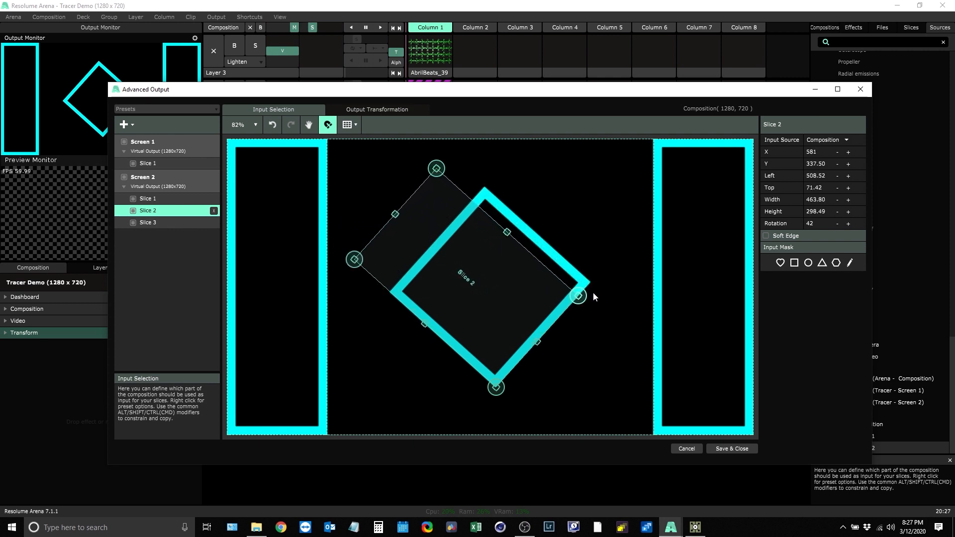
pyautogui.moveTo(587, 297); pyautogui.dragTo(586, 260)
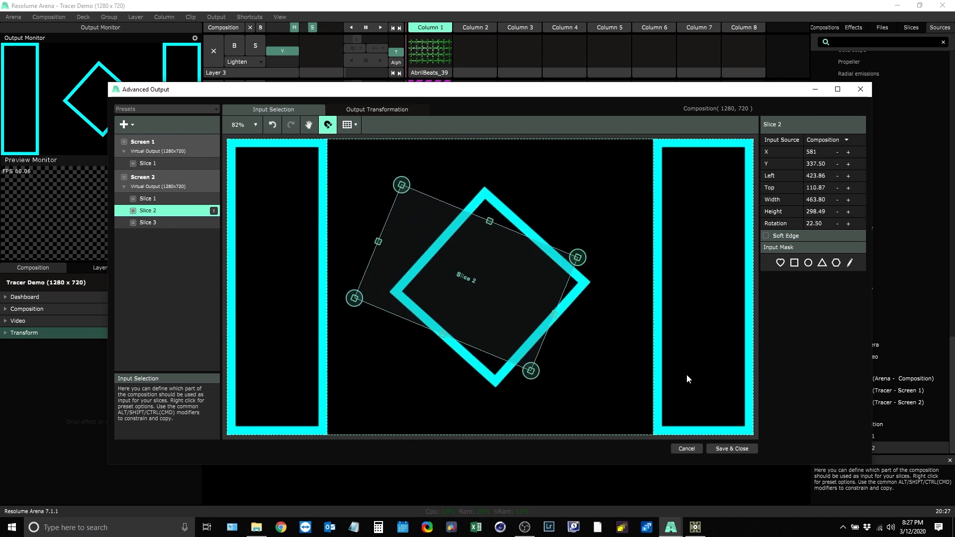
pyautogui.click(729, 448)
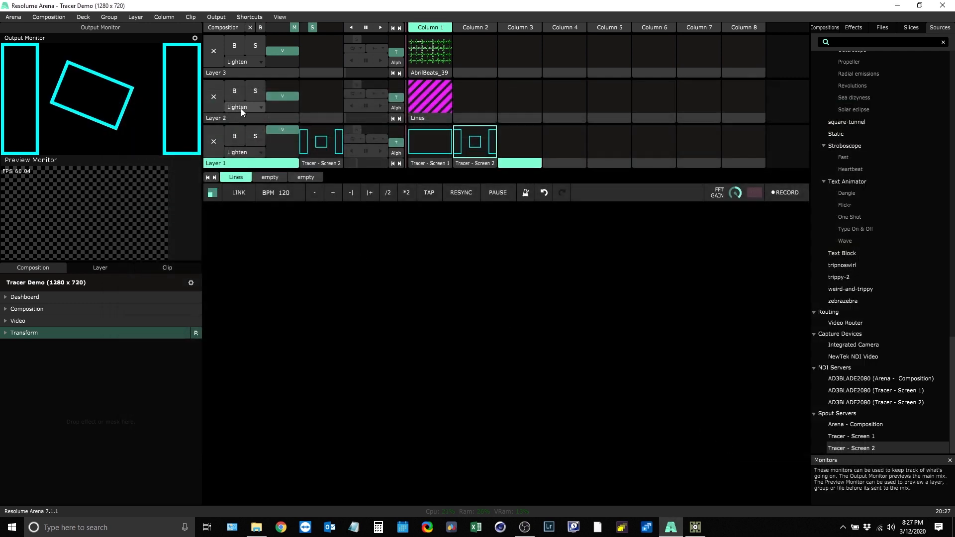
# Step: Trigger the Tracer - Screen 1 clip and shrink Screen 1's Slice 1 to the composition's right half, 640 wide, saving the output
pyautogui.click(432, 146)
pyautogui.hotkey('ctrl', 'shift', 'a')
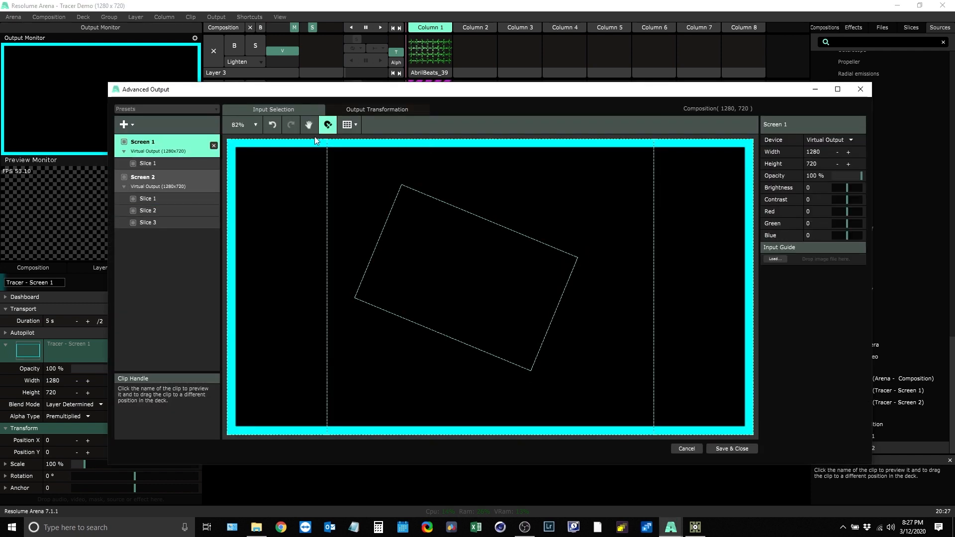
pyautogui.click(144, 166)
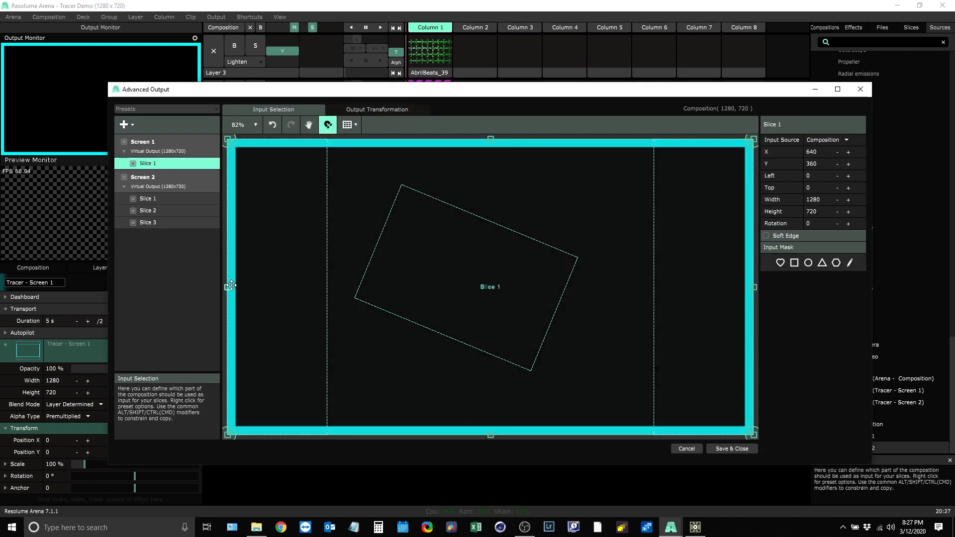
pyautogui.moveTo(227, 287); pyautogui.dragTo(491, 284)
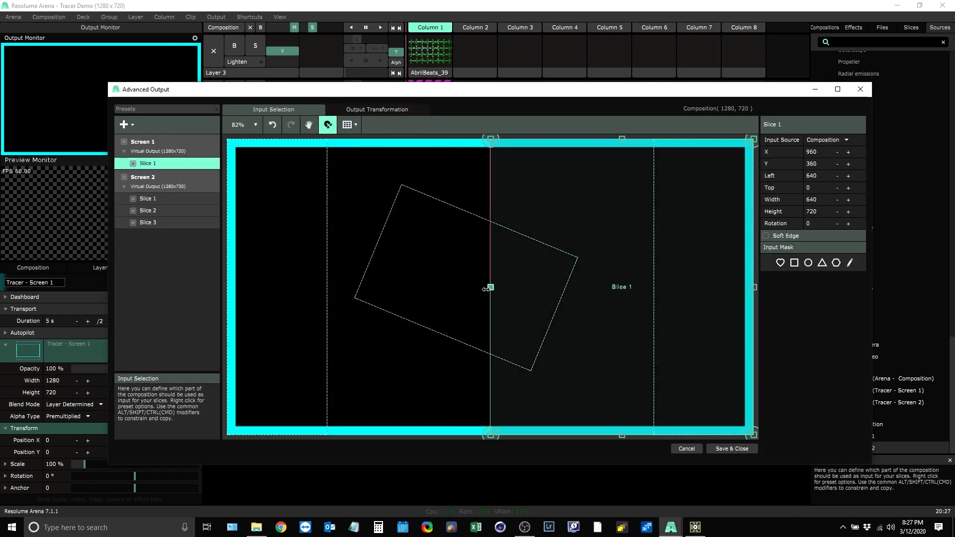
pyautogui.click(726, 448)
# Step: Reset Screen 1's Slice 1 to cover the whole area and save the output setup
pyautogui.hotkey('ctrl', 'shift', 'a')
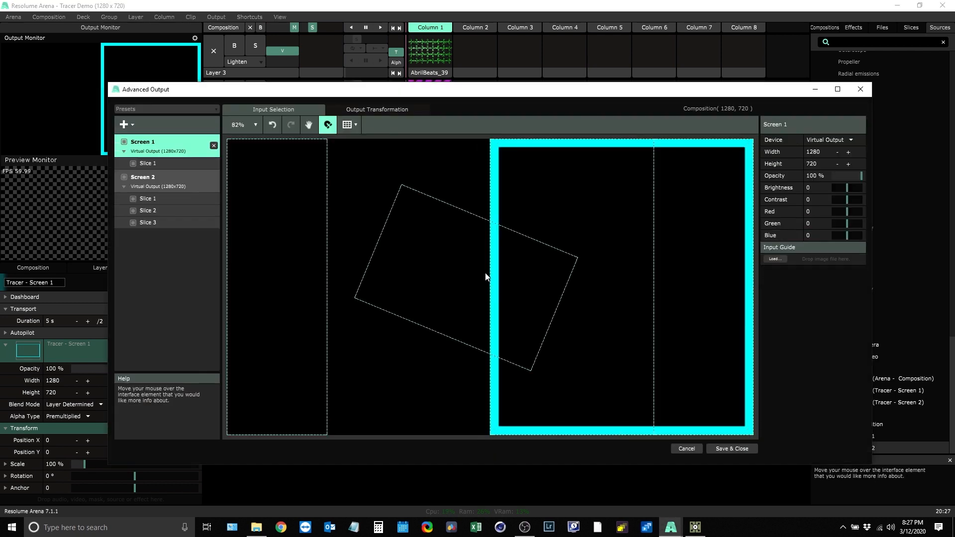
pyautogui.click(167, 162)
pyautogui.rightClick(166, 162)
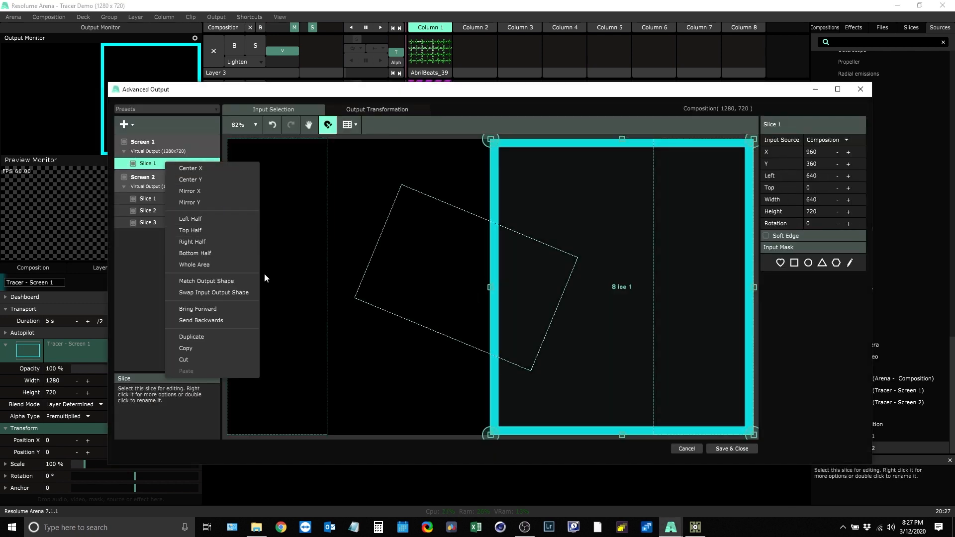
pyautogui.click(229, 265)
pyautogui.click(750, 449)
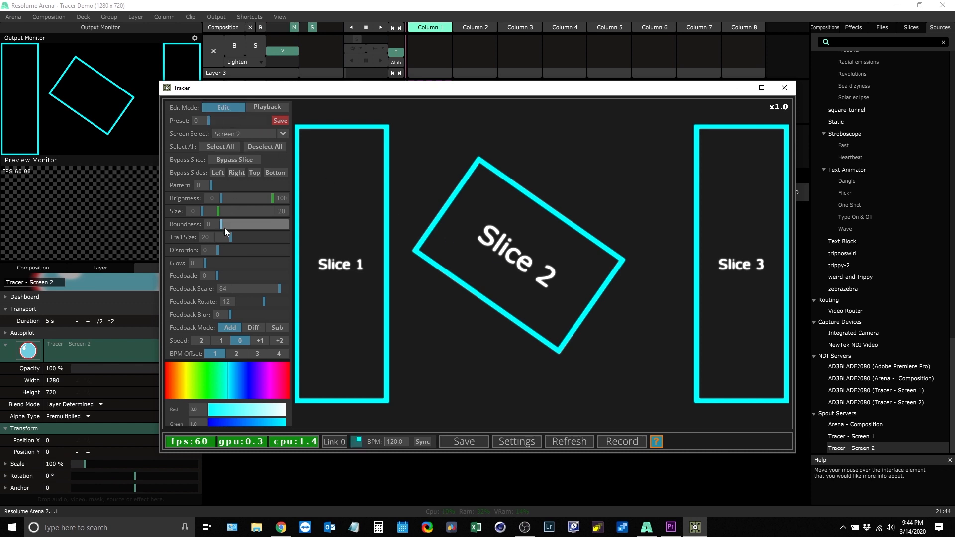
# Step: In Tracer, select Slices 1 and 2 of Screen 2 and set their pattern to 4 for preset 0
pyautogui.click(334, 224)
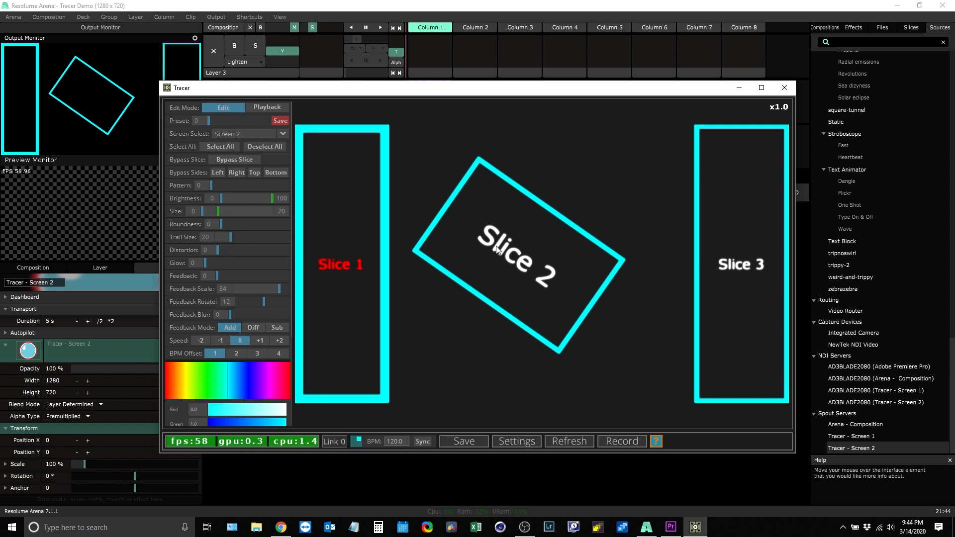
pyautogui.click(497, 249)
pyautogui.moveTo(210, 183); pyautogui.dragTo(246, 187)
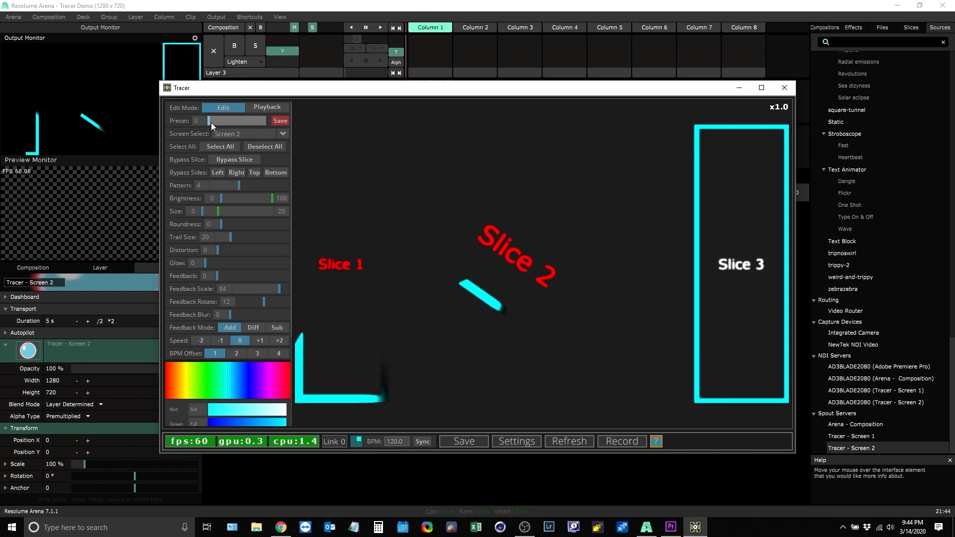
pyautogui.moveTo(211, 122)
pyautogui.mouseDown()
pyautogui.moveTo(251, 124)
pyautogui.moveTo(206, 122)
pyautogui.mouseUp()
# Step: Replace Slice 2 with Slice 3 in the selection, set pattern 9 for Slices 1 and 3, and choose preset 1
pyautogui.click(490, 256)
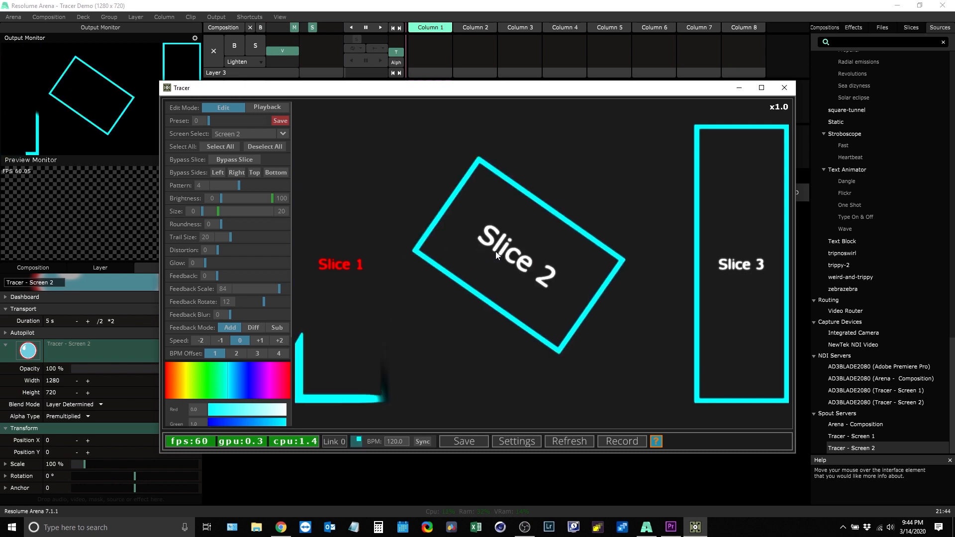
pyautogui.click(722, 241)
pyautogui.moveTo(244, 183); pyautogui.dragTo(279, 185)
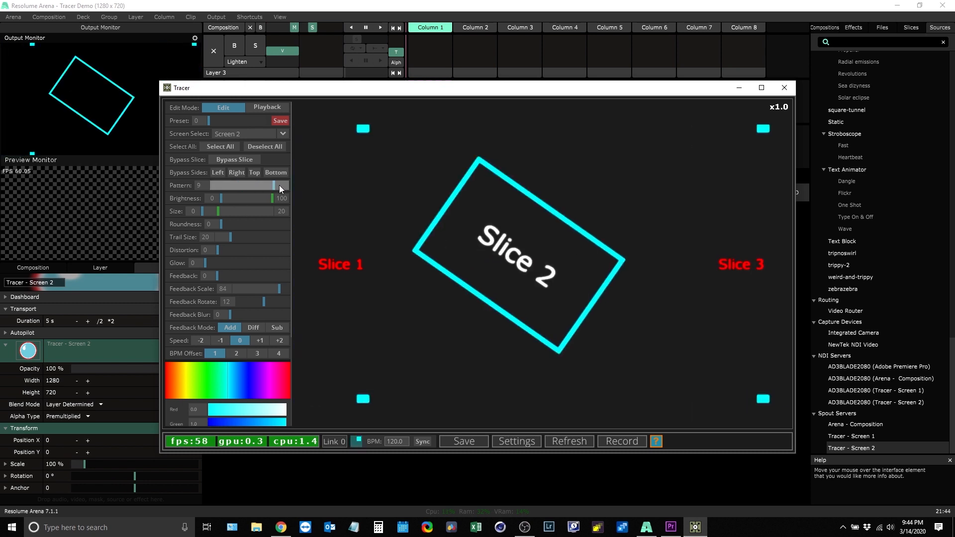
pyautogui.click(213, 121)
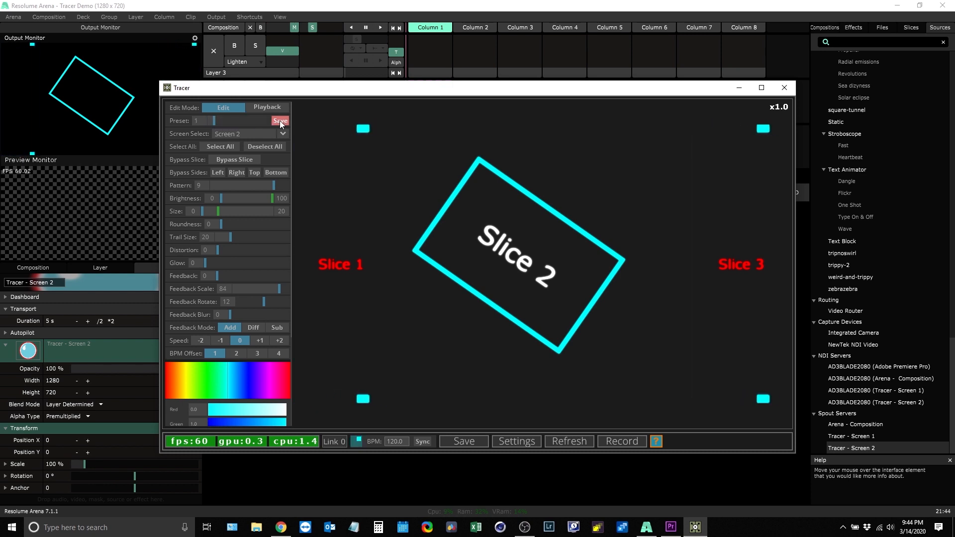
# Step: Save the current look as preset 2 and deselect Slices 1 and 3
pyautogui.click(220, 120)
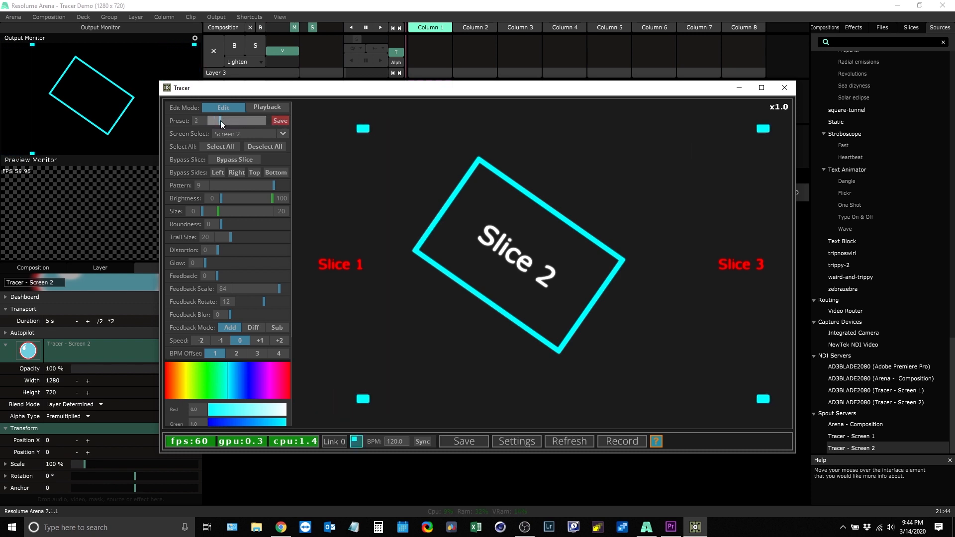
pyautogui.click(278, 121)
pyautogui.click(323, 219)
pyautogui.click(713, 233)
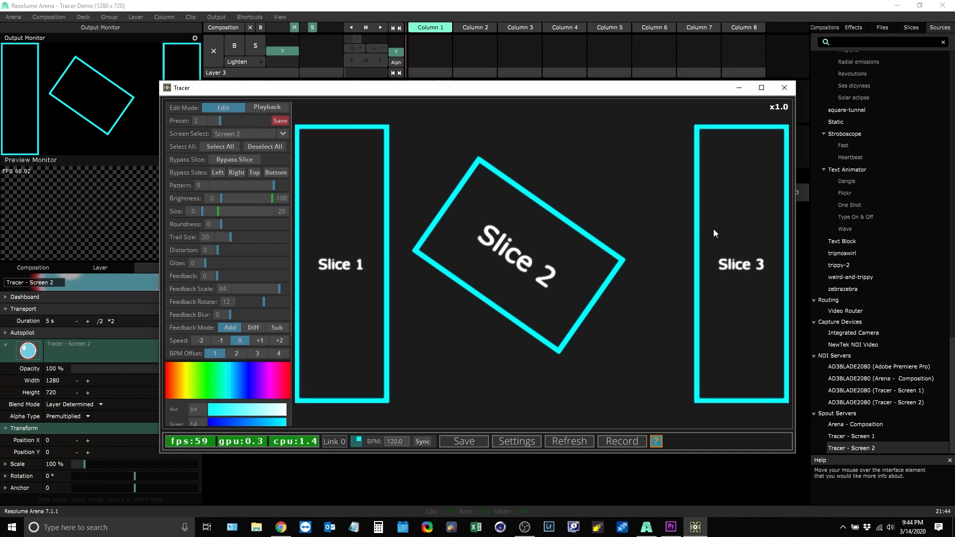
# Step: Switch to Playback mode and play back the saved presets, moving from preset 2 down to preset 0
pyautogui.click(276, 108)
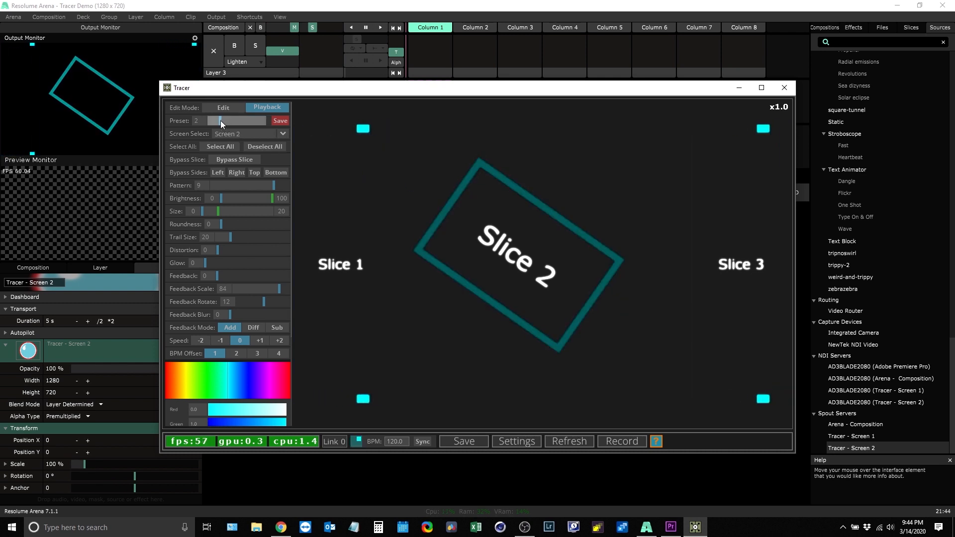
pyautogui.moveTo(220, 121); pyautogui.dragTo(209, 122)
pyautogui.moveTo(213, 122)
pyautogui.mouseDown()
pyautogui.moveTo(263, 122)
pyautogui.moveTo(211, 121)
pyautogui.mouseUp()
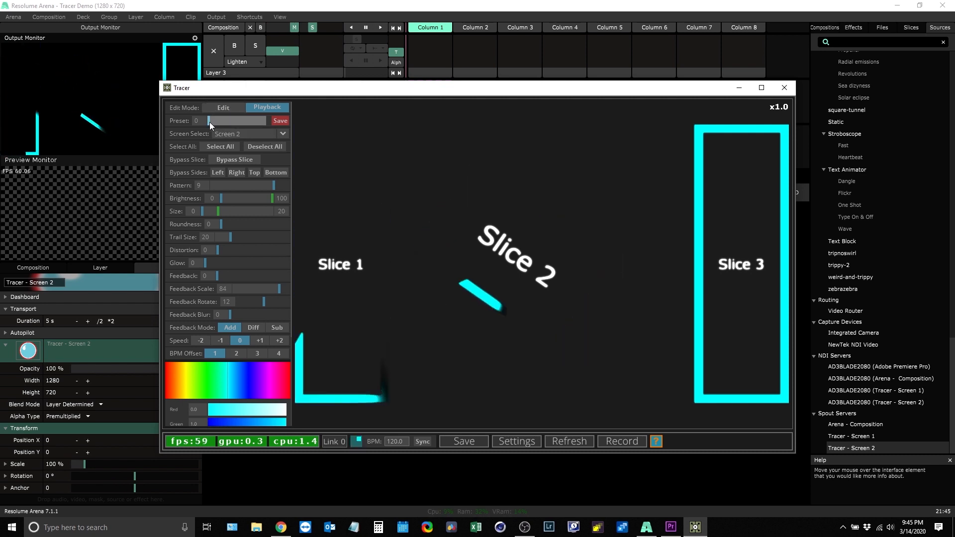
pyautogui.moveTo(210, 121)
pyautogui.mouseDown()
pyautogui.moveTo(263, 124)
pyautogui.moveTo(211, 121)
pyautogui.mouseUp()
# Step: Return to Edit mode, select Slices 1 and 3, and try lower-numbered patterns on them, including pattern 2
pyautogui.click(235, 108)
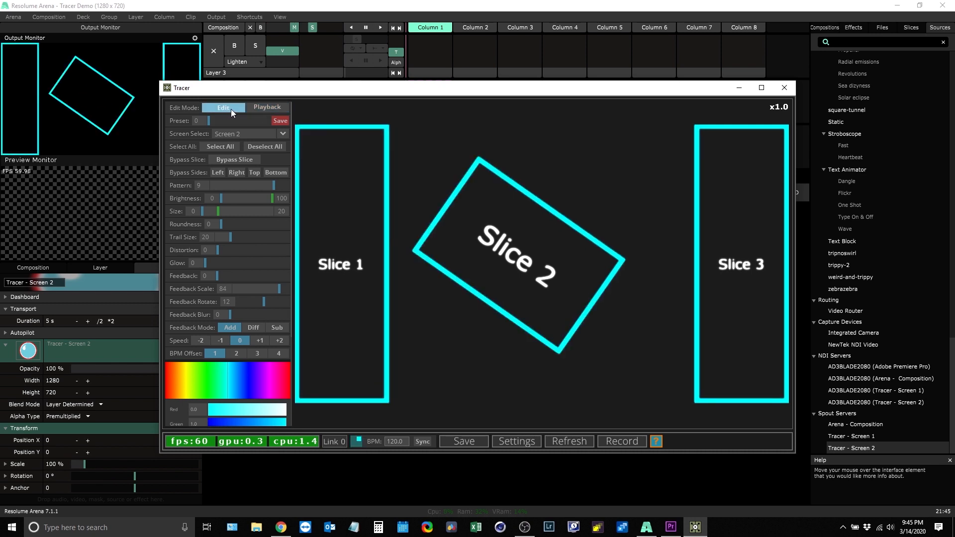
pyautogui.click(322, 194)
pyautogui.click(721, 210)
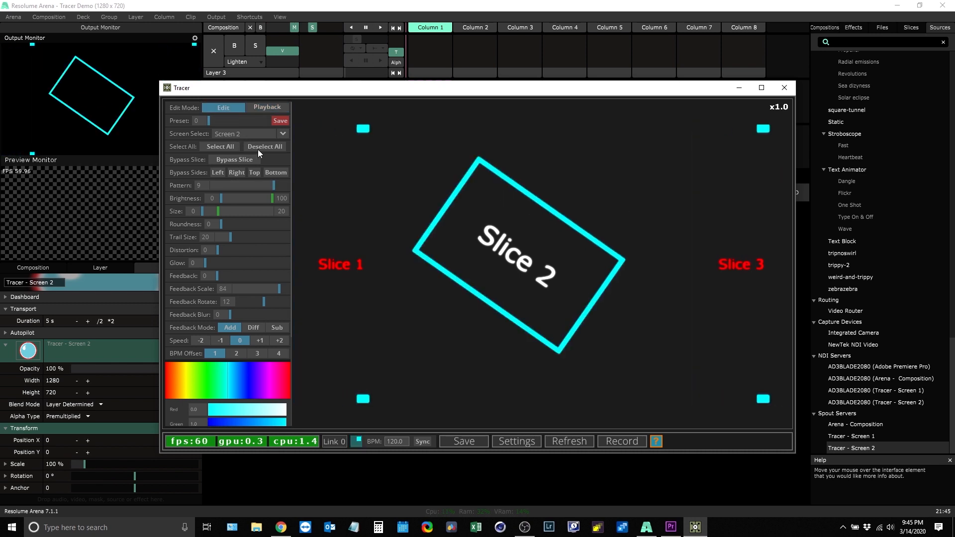
pyautogui.moveTo(273, 183); pyautogui.dragTo(215, 183)
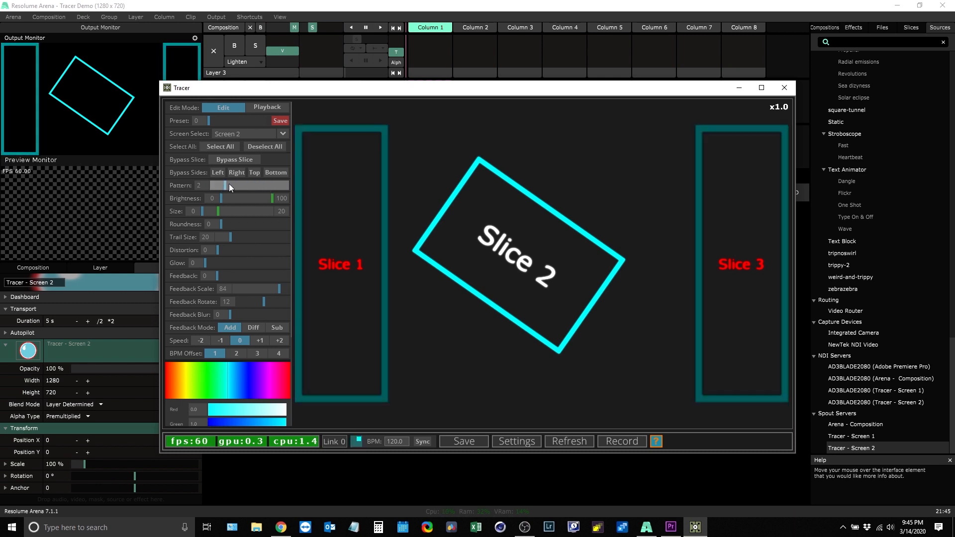
pyautogui.moveTo(228, 183); pyautogui.dragTo(215, 186)
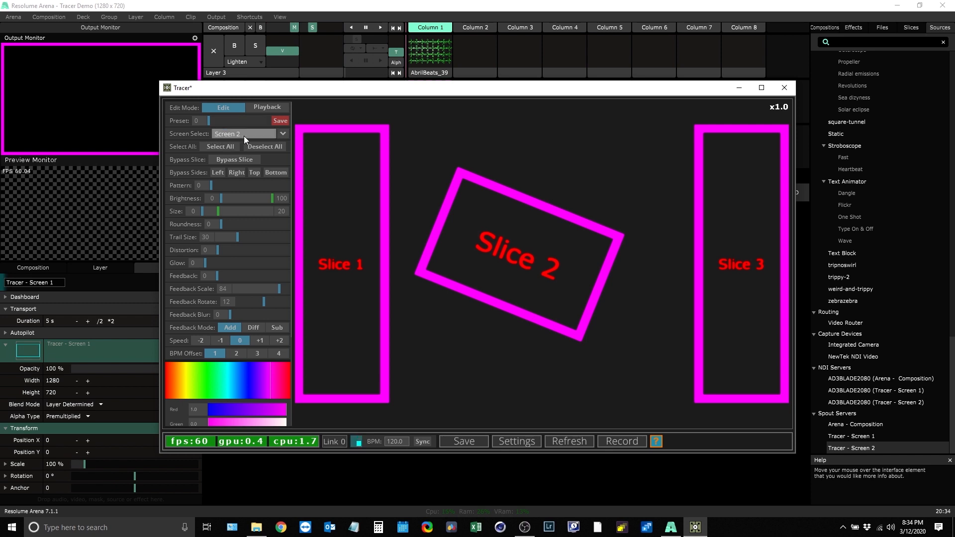
# Step: Switch to Resolume Arena, open Advanced Output, and fold Screen 1 while leaving Screen 2's slices expanded
pyautogui.click(398, 4)
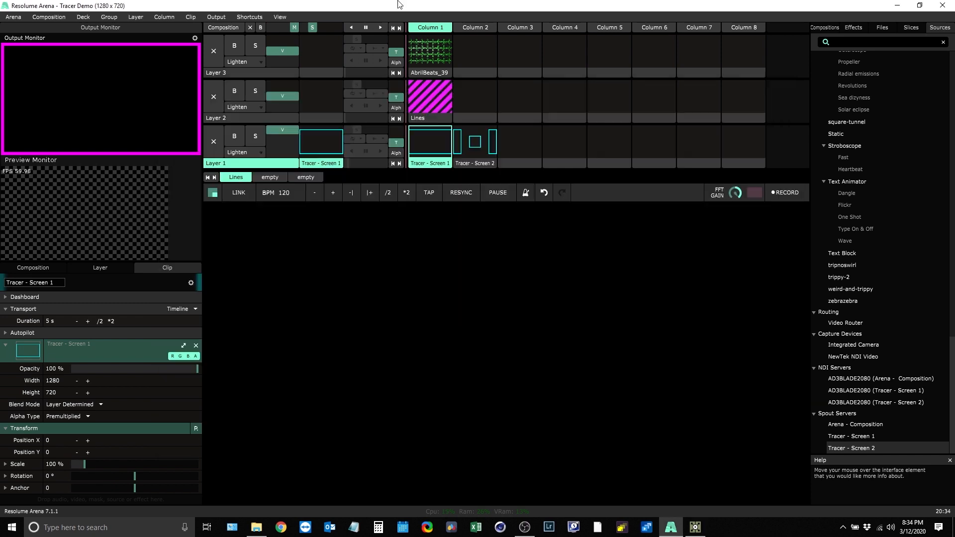
pyautogui.hotkey('ctrl', 'shift', 'a')
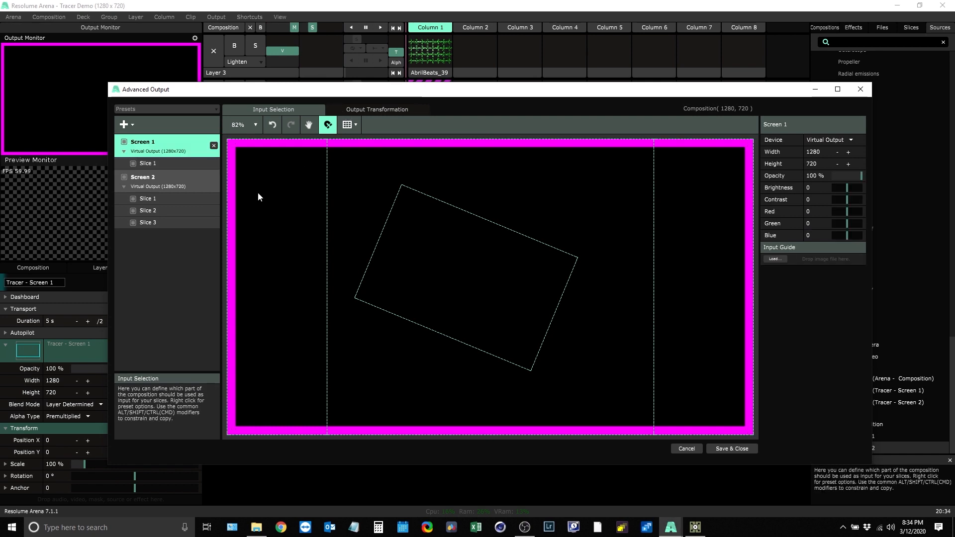
pyautogui.click(124, 187)
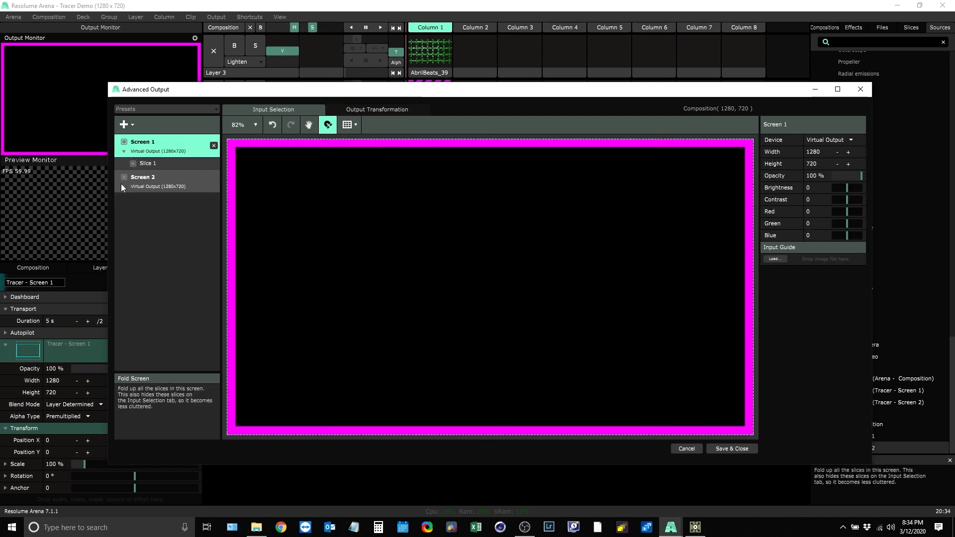
pyautogui.click(123, 154)
pyautogui.click(125, 175)
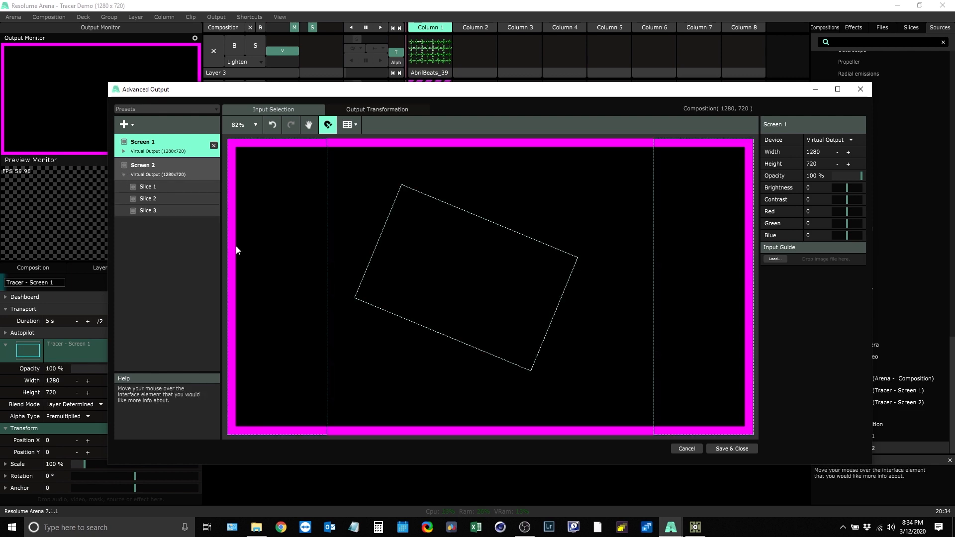
# Step: Examine Slices 1, 2 and 3 of Screen 2 in the input selection, save and close the output setup, and return to Tracer
pyautogui.click(298, 227)
pyautogui.click(494, 259)
pyautogui.click(697, 261)
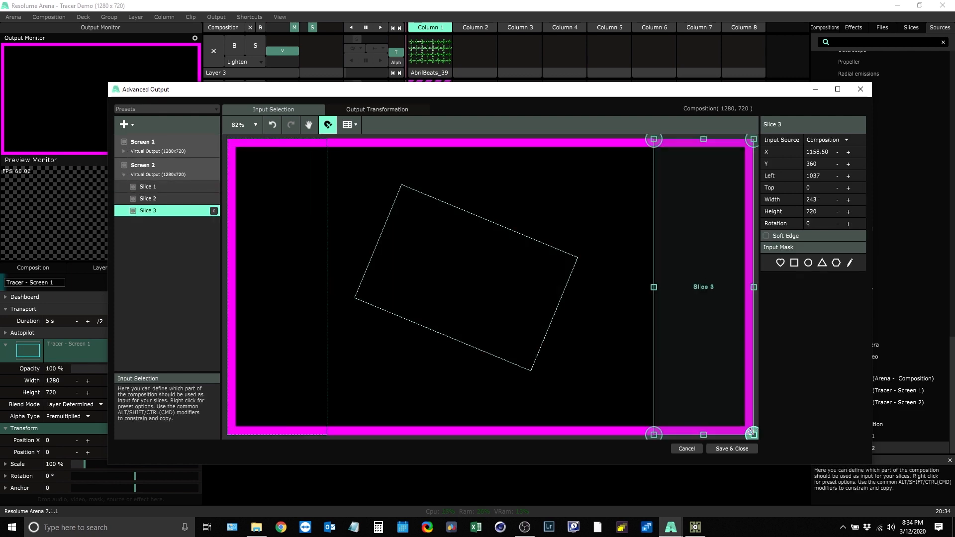
pyautogui.click(731, 449)
pyautogui.click(695, 527)
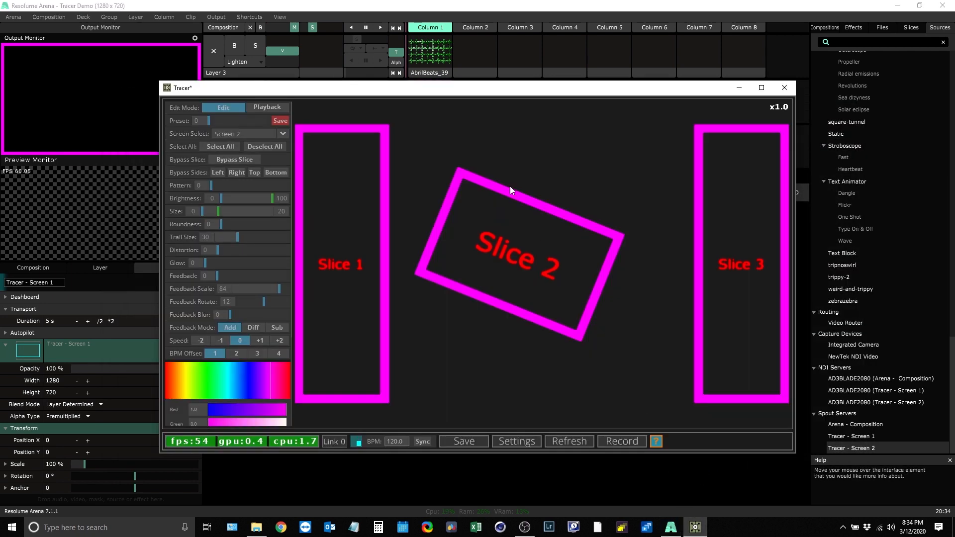
# Step: Show Screen 1's slice, return to Screen 2, and toggle the selection of all its slices
pyautogui.click(284, 133)
pyautogui.click(256, 148)
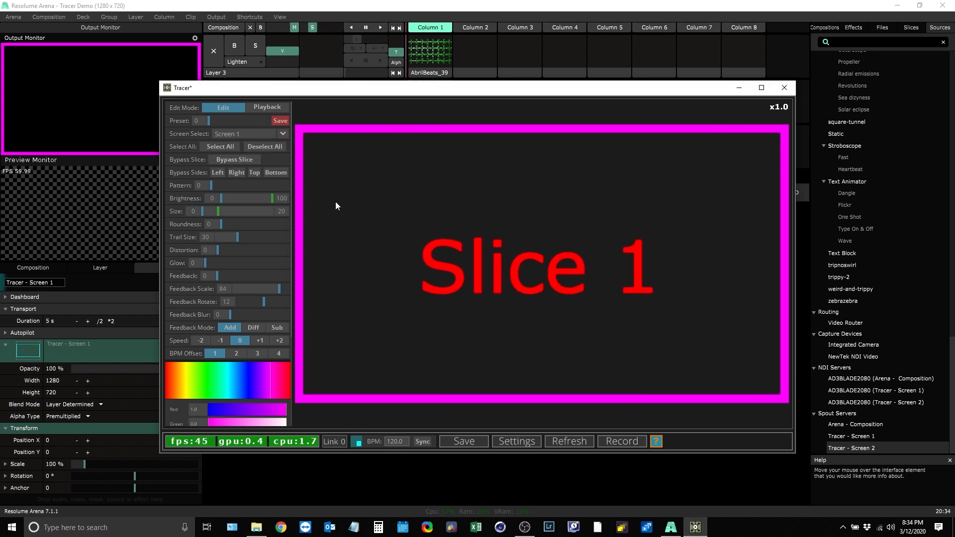
pyautogui.click(282, 134)
pyautogui.click(237, 163)
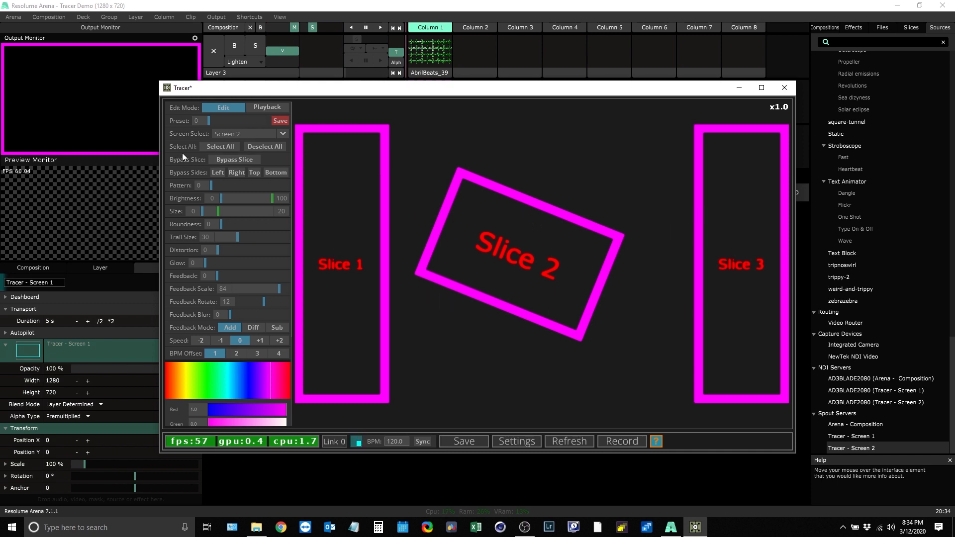
pyautogui.click(219, 148)
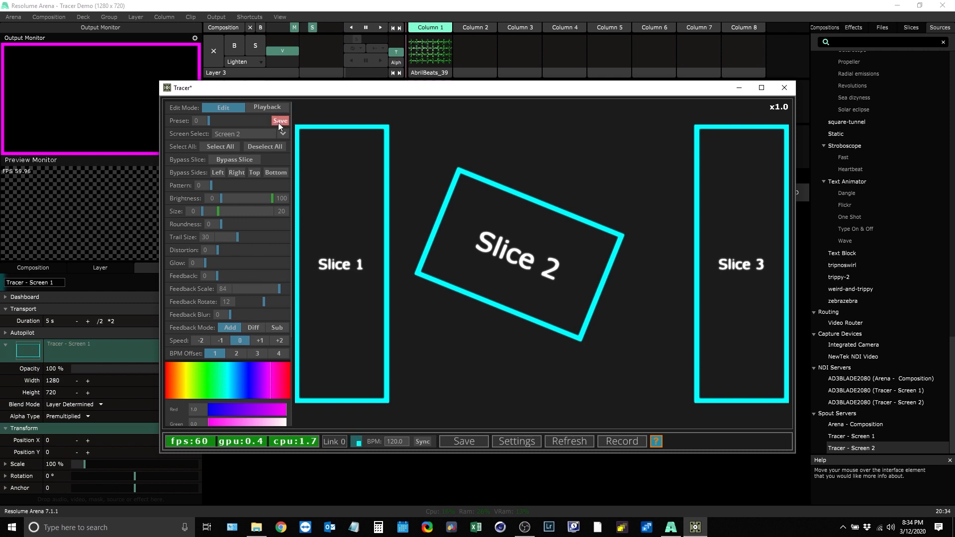
# Step: Select Slices 1 and 3 on Screen 2, colour them yellow, and save them to preset 0
pyautogui.click(340, 251)
pyautogui.keyDown('shift'); pyautogui.click(750, 243); pyautogui.keyUp('shift')
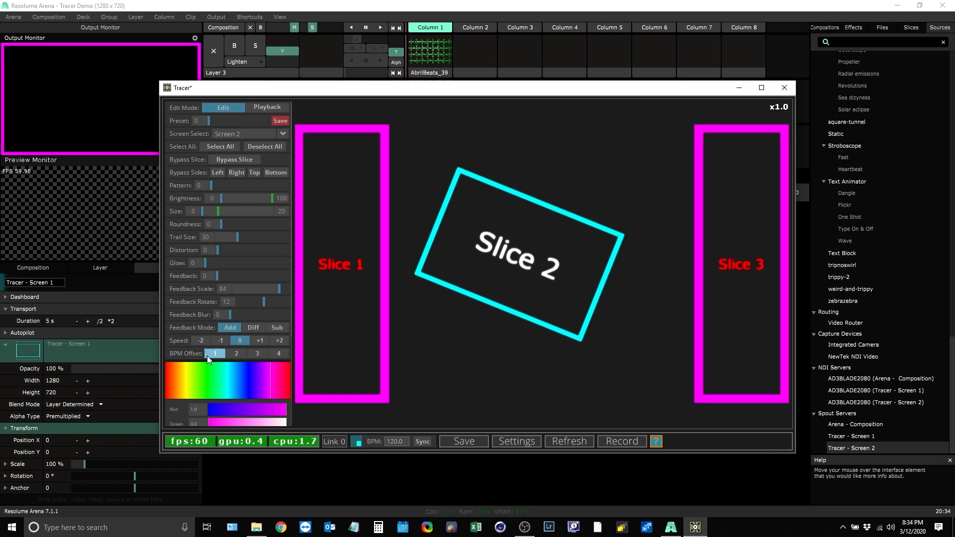
pyautogui.click(211, 380)
pyautogui.click(192, 371)
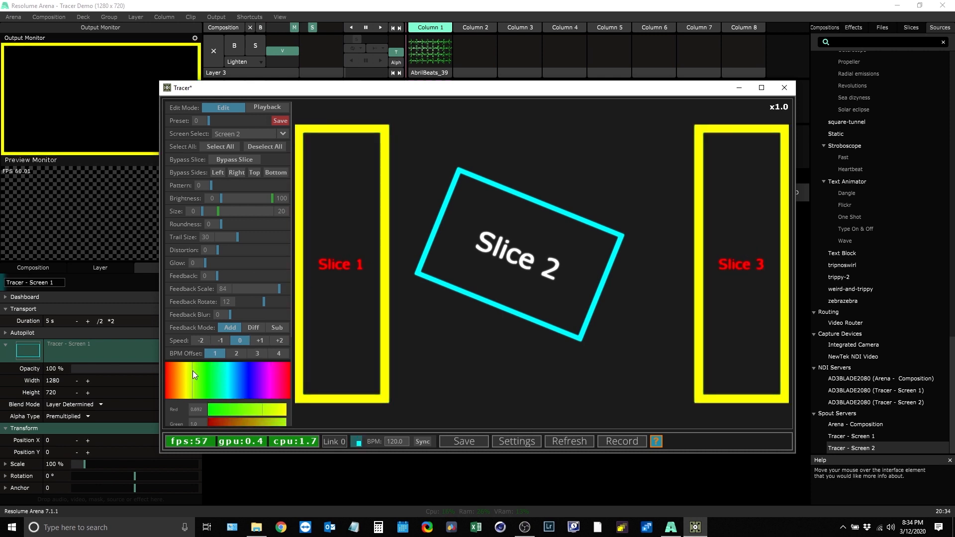
pyautogui.click(279, 121)
# Step: Select only Slice 2, colour it blue, save it to preset 0, and deselect it
pyautogui.click(342, 221)
pyautogui.click(735, 259)
pyautogui.click(520, 261)
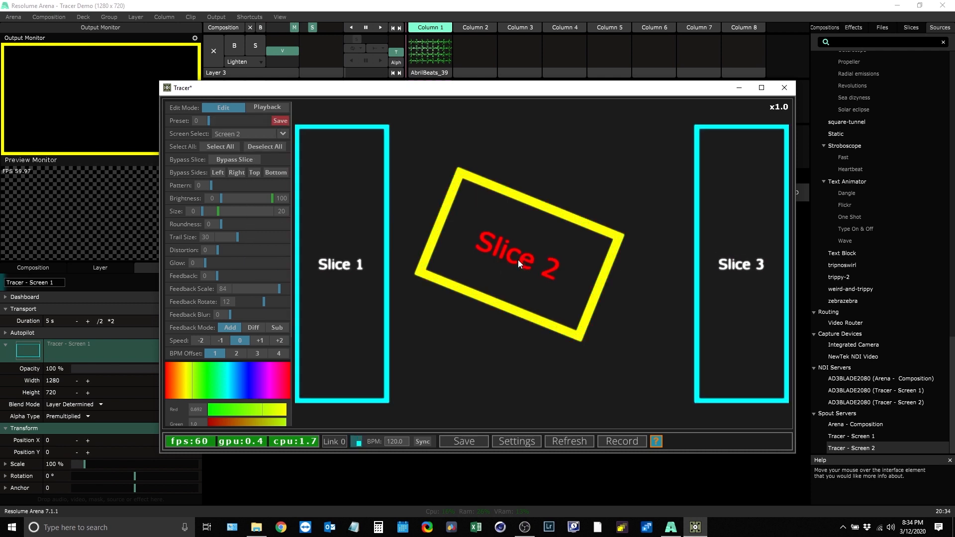
pyautogui.click(249, 377)
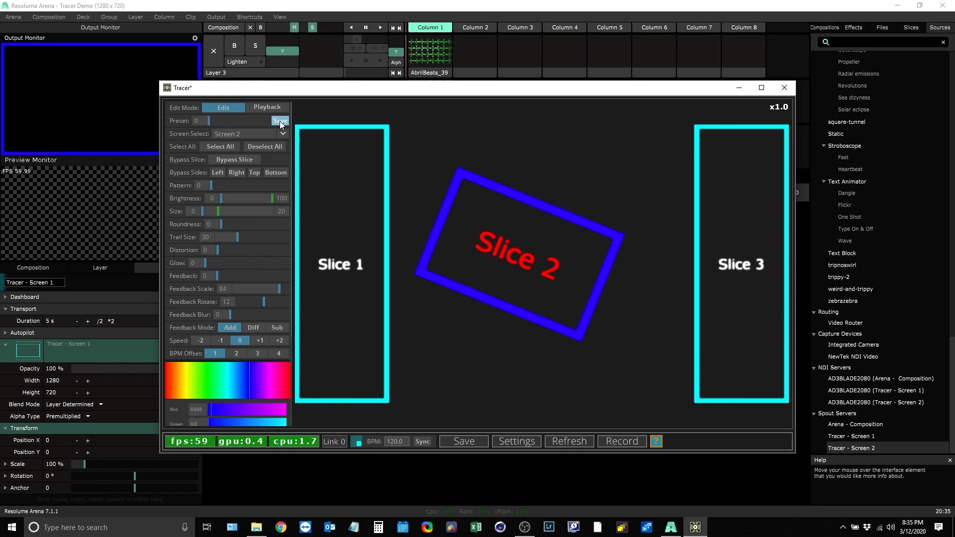
pyautogui.click(474, 203)
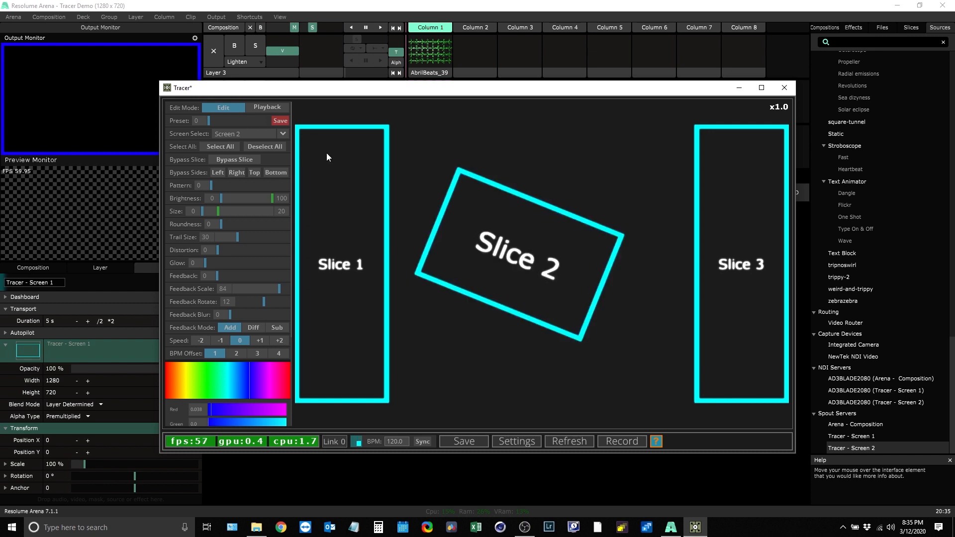
# Step: Check preset 0 in Playback mode, return to Edit mode, and colour all three slices cyan
pyautogui.click(266, 108)
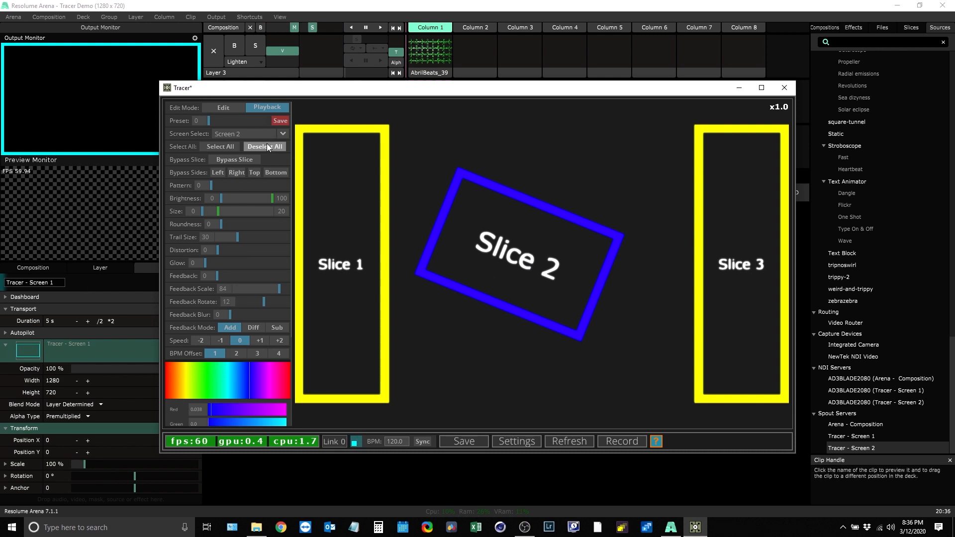
pyautogui.click(232, 106)
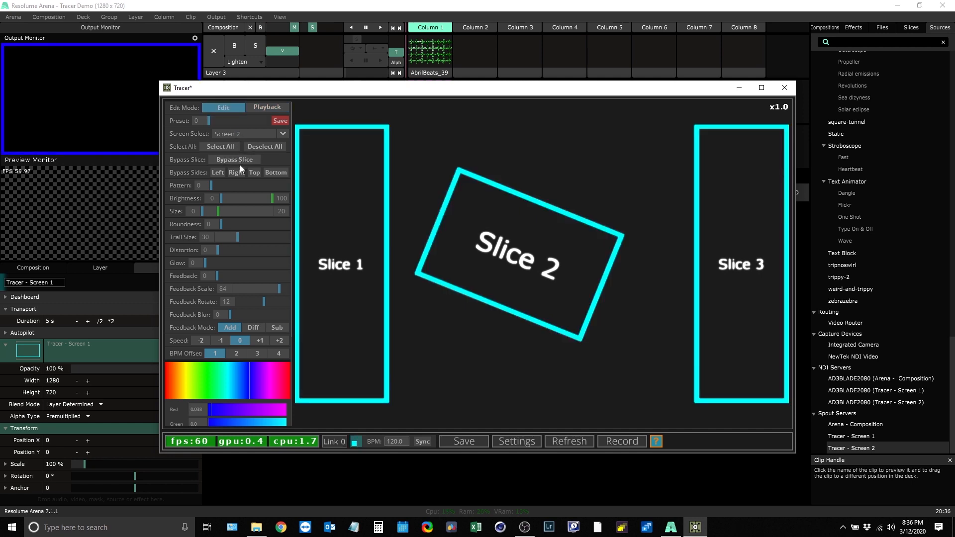
pyautogui.click(221, 145)
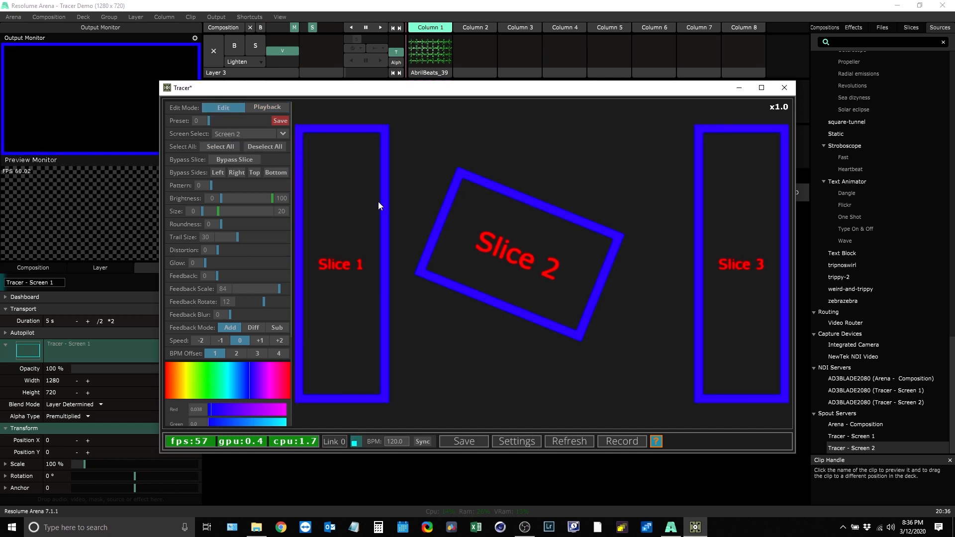
pyautogui.click(223, 380)
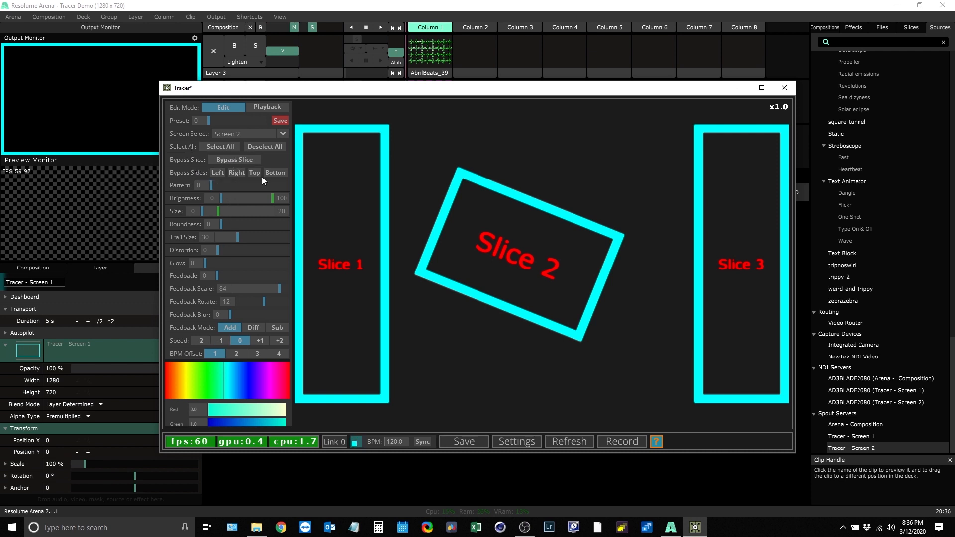
# Step: Keep only Slice 1 selected and try bypassing the whole slice twice, restoring it each time
pyautogui.click(509, 248)
pyautogui.click(746, 251)
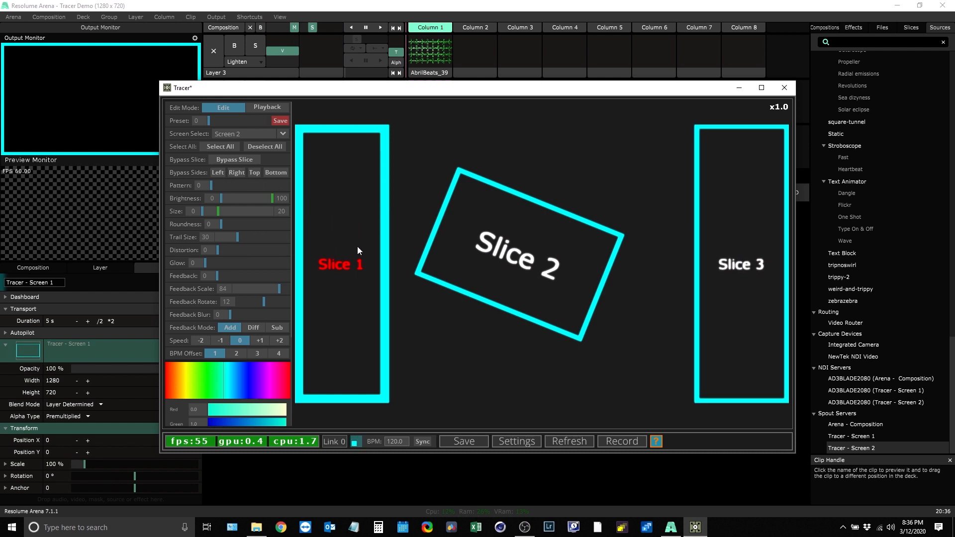
pyautogui.click(236, 159)
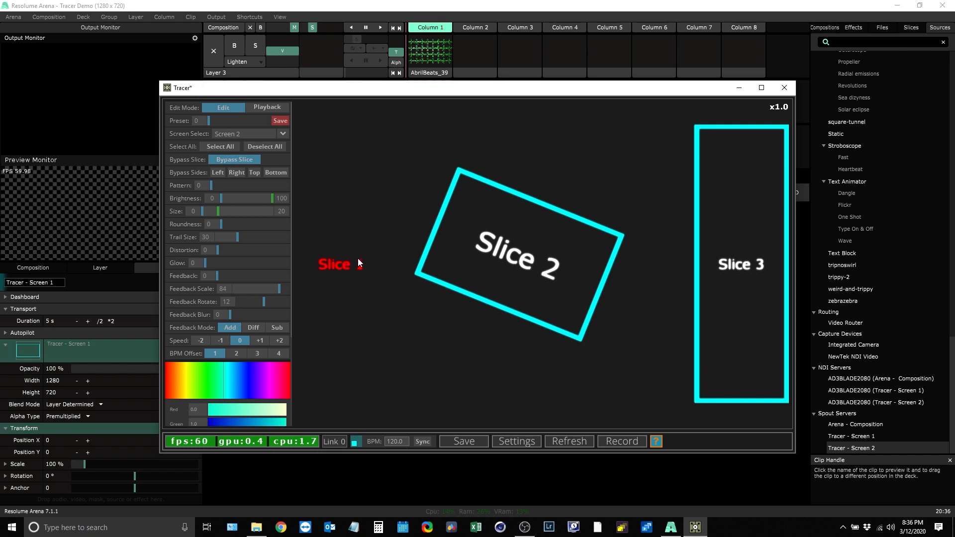
pyautogui.click(228, 158)
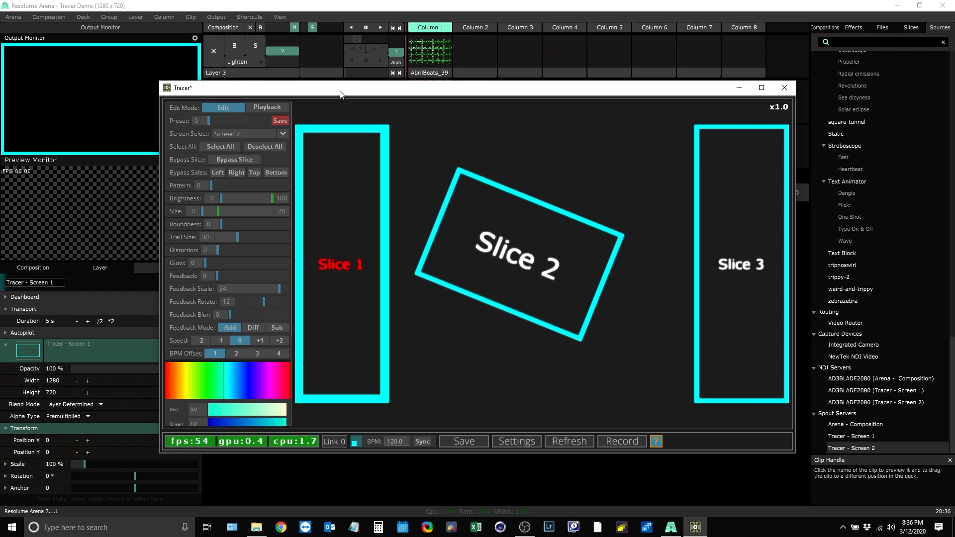
pyautogui.click(235, 160)
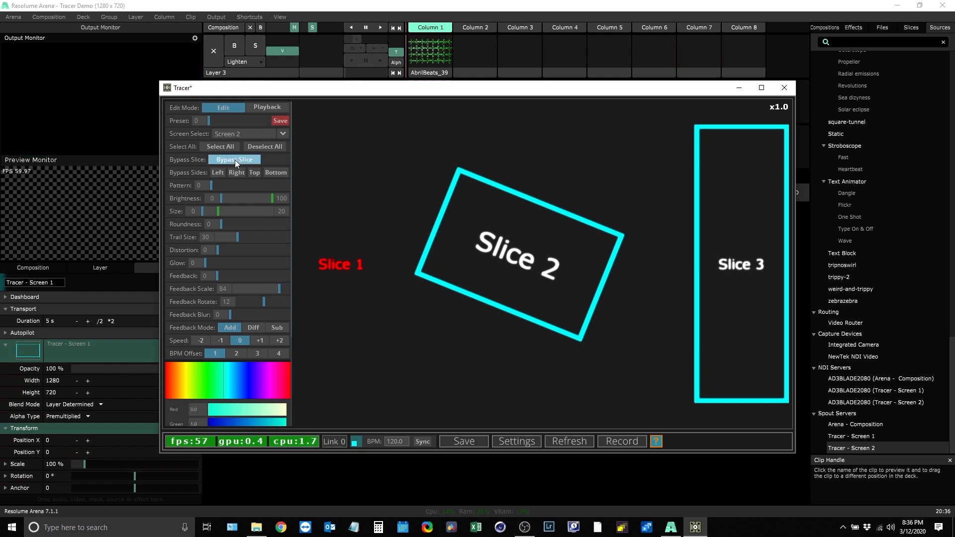
pyautogui.click(234, 160)
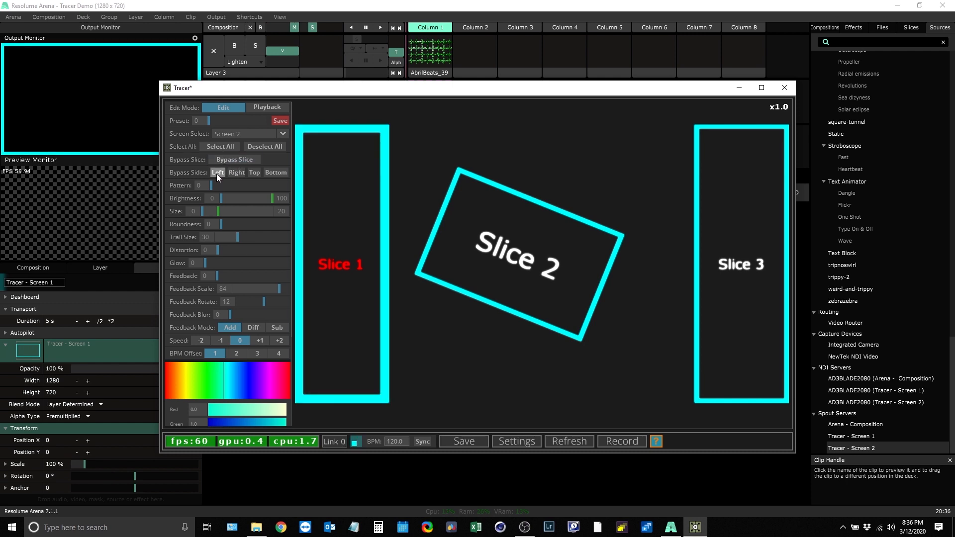
# Step: Try bypassing Slice 1's left, right, top and bottom sides one at a time, restoring each side
pyautogui.click(219, 173)
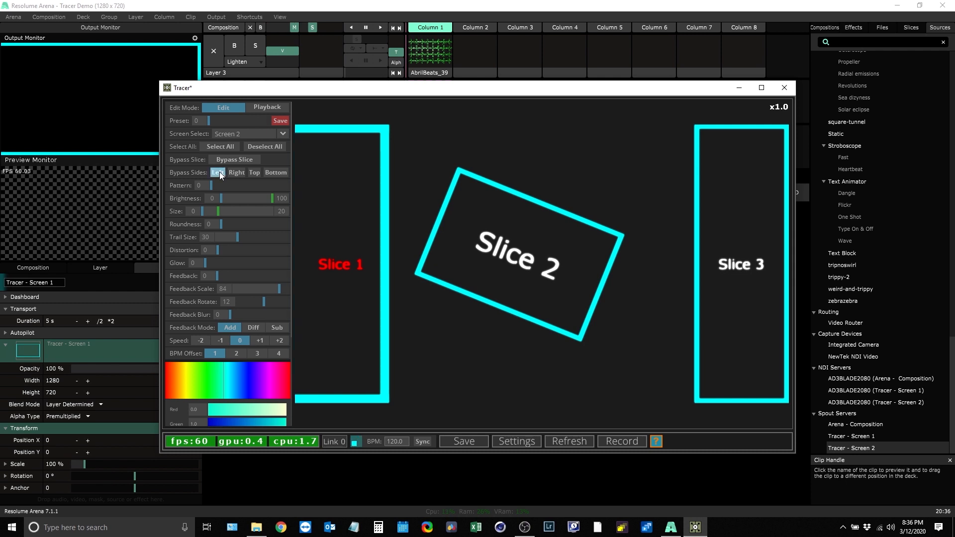
pyautogui.click(220, 172)
pyautogui.click(232, 172)
pyautogui.click(231, 172)
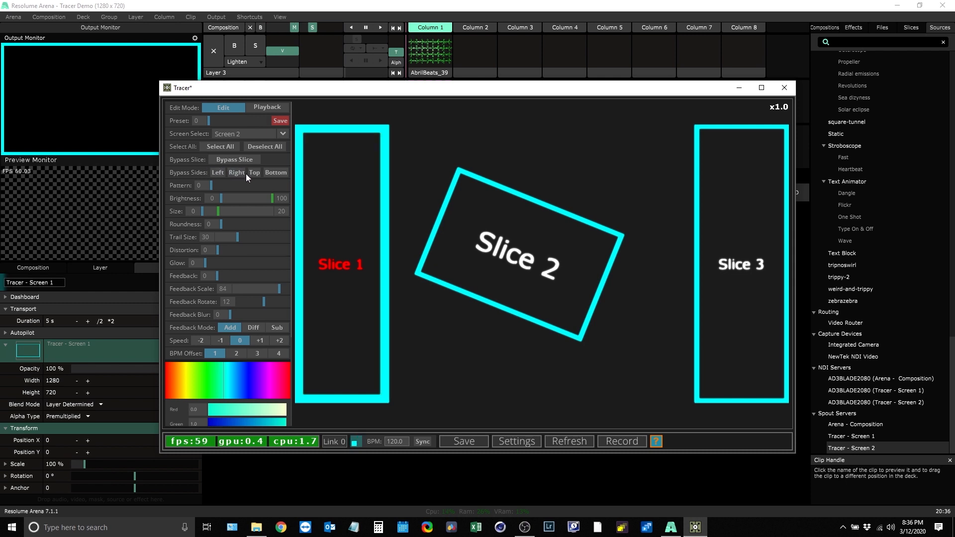
pyautogui.click(255, 174)
pyautogui.click(256, 174)
pyautogui.click(271, 174)
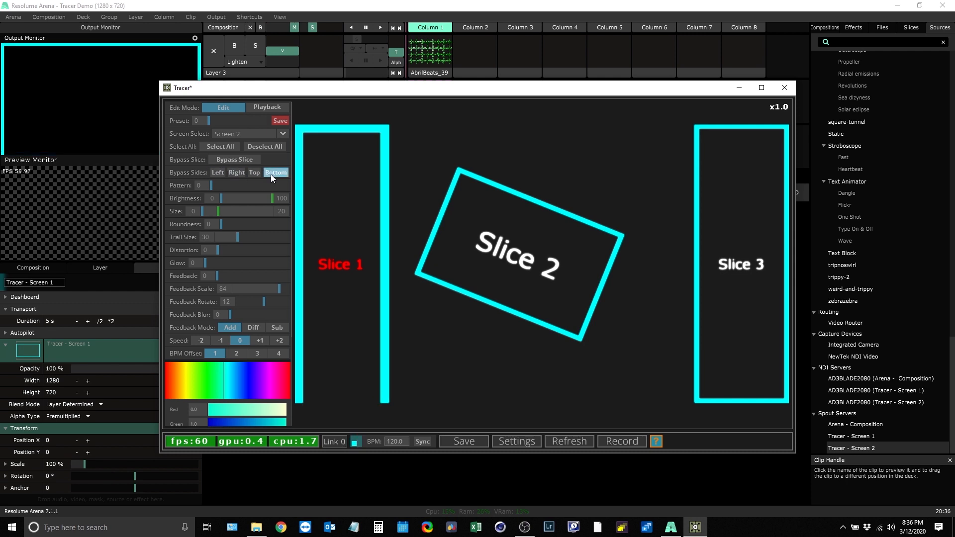
pyautogui.click(271, 174)
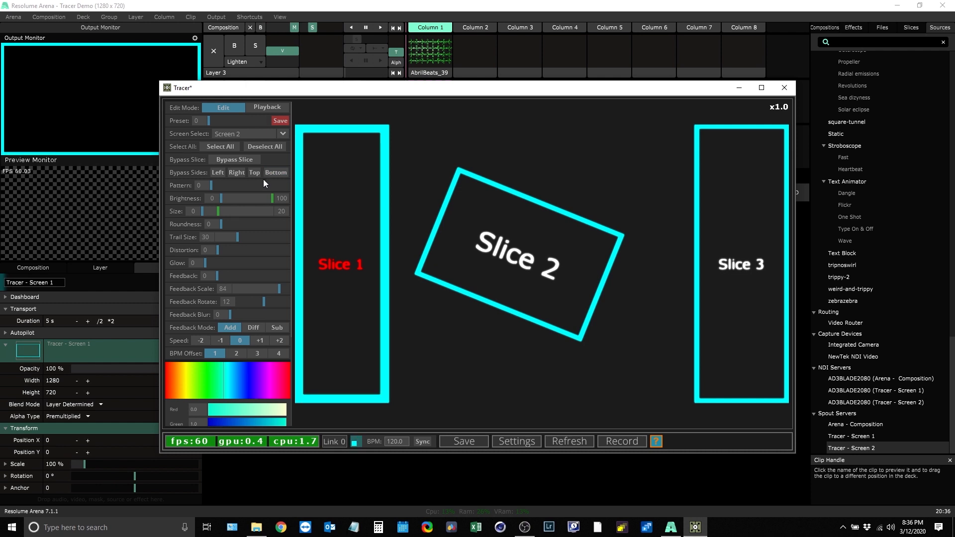
# Step: Add Slices 2 and 3 to the selection and set the pattern of all three slices to 1
pyautogui.keyDown('shift'); pyautogui.click(490, 249); pyautogui.keyUp('shift')
pyautogui.keyDown('shift'); pyautogui.click(715, 248); pyautogui.keyUp('shift')
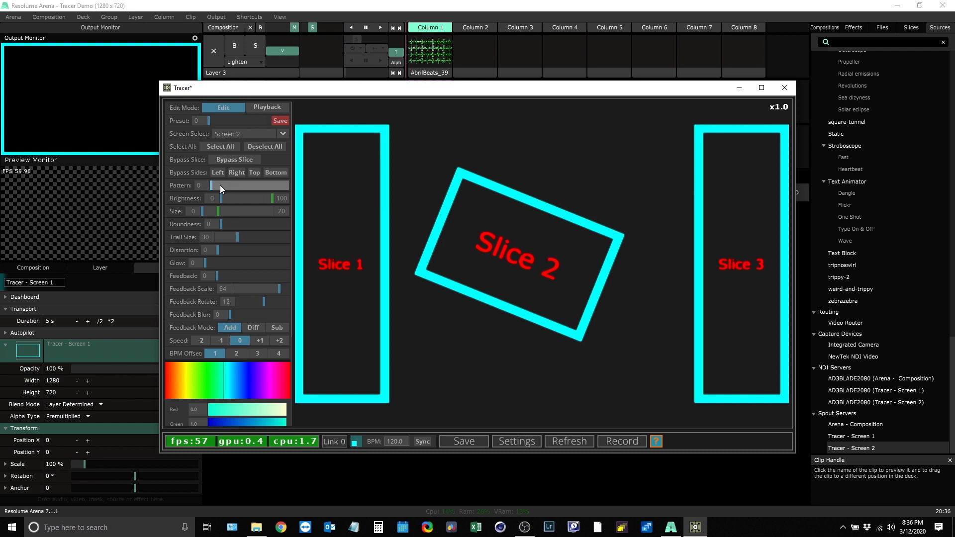
pyautogui.moveTo(214, 184); pyautogui.dragTo(219, 184)
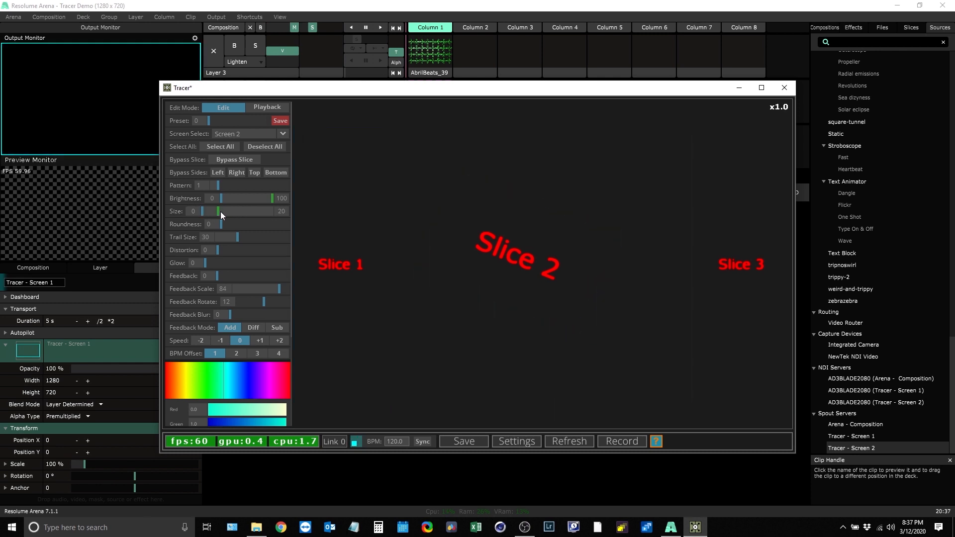
# Step: Try a maximum size of 89 on the selected slices, reduce it to 19, and switch to pattern 2
pyautogui.moveTo(218, 213); pyautogui.dragTo(264, 210)
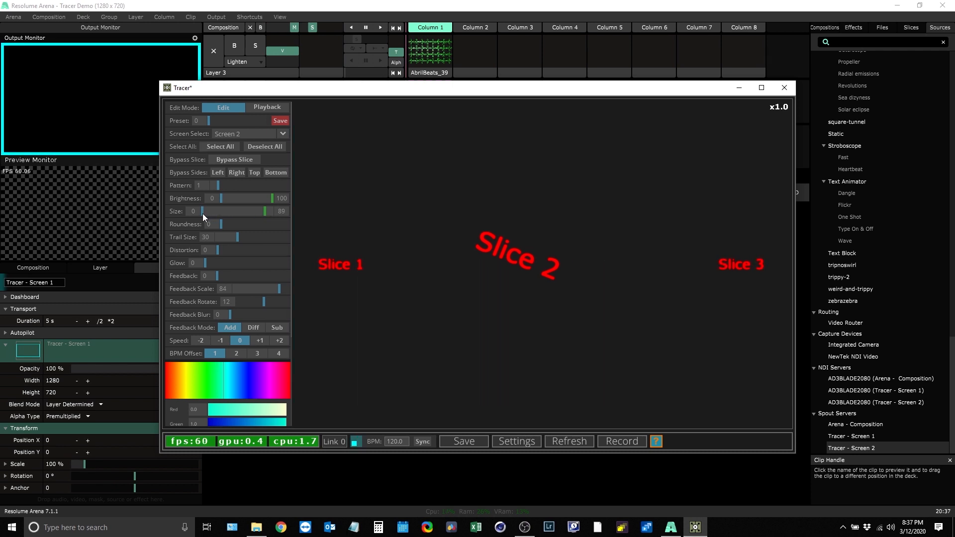
pyautogui.moveTo(201, 213)
pyautogui.mouseDown()
pyautogui.moveTo(249, 212)
pyautogui.moveTo(202, 213)
pyautogui.mouseUp()
pyautogui.moveTo(262, 213); pyautogui.dragTo(226, 186)
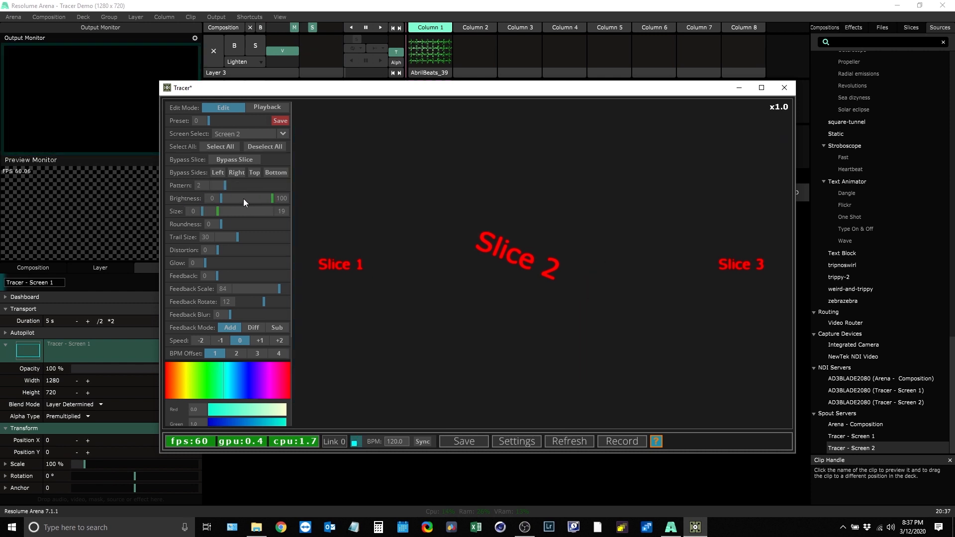
# Step: Try a varied brightness range, a trail size of 51 and patterns 4, 6 and 10 before returning to pattern 0
pyautogui.moveTo(273, 199); pyautogui.dragTo(240, 185)
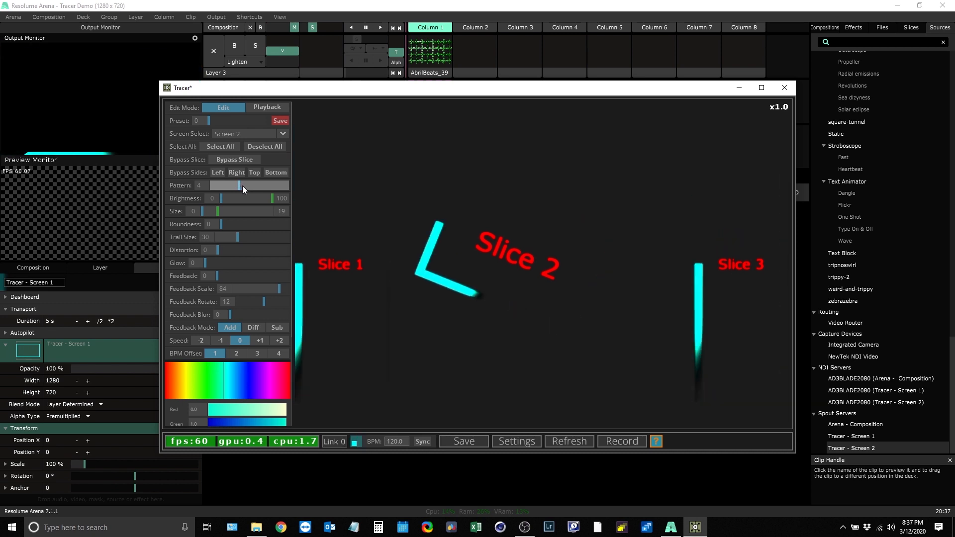
pyautogui.moveTo(227, 243); pyautogui.dragTo(253, 239)
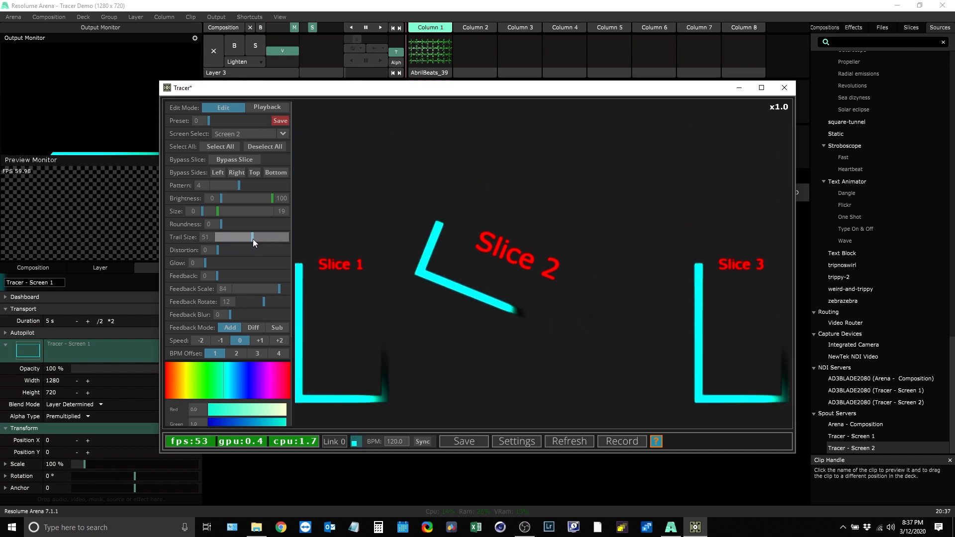
pyautogui.moveTo(238, 188); pyautogui.dragTo(258, 188)
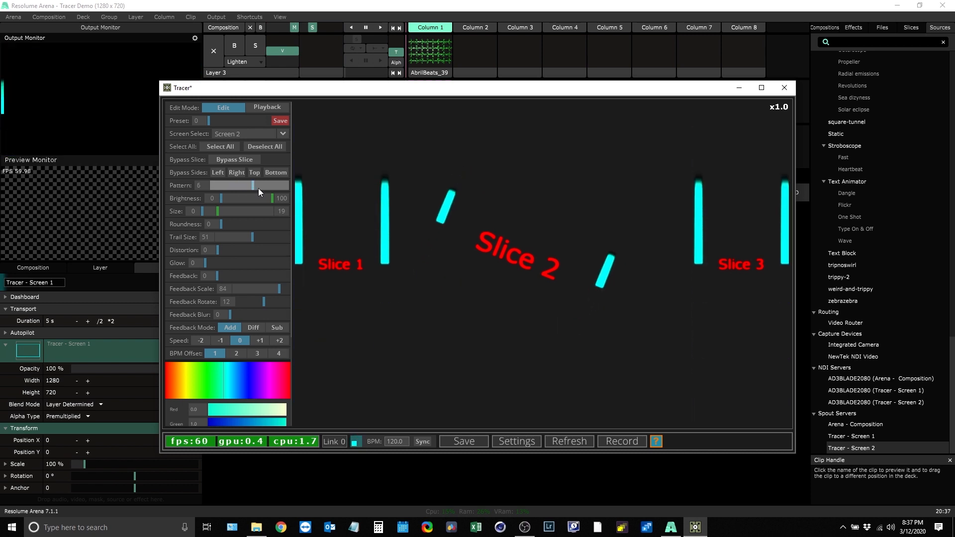
pyautogui.moveTo(259, 188); pyautogui.dragTo(282, 188)
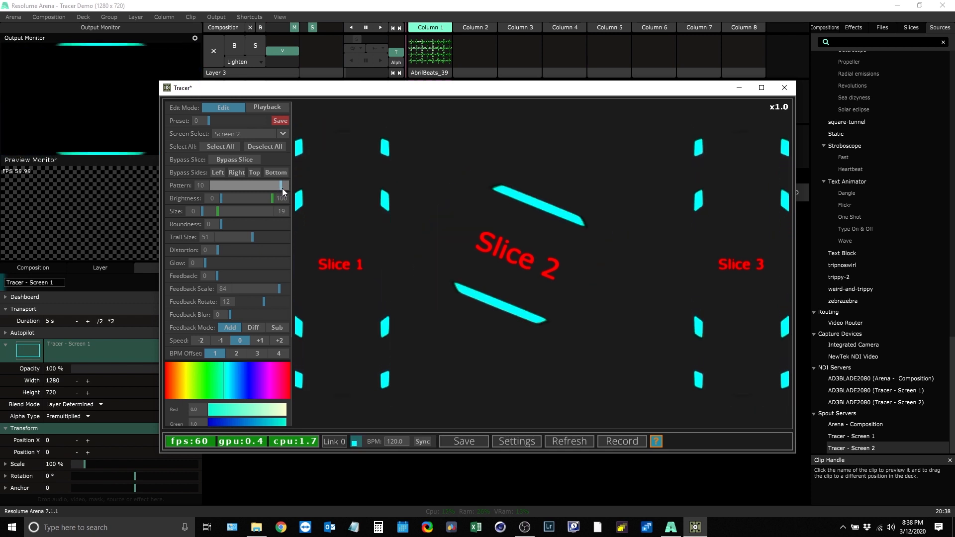
pyautogui.moveTo(282, 188); pyautogui.dragTo(205, 186)
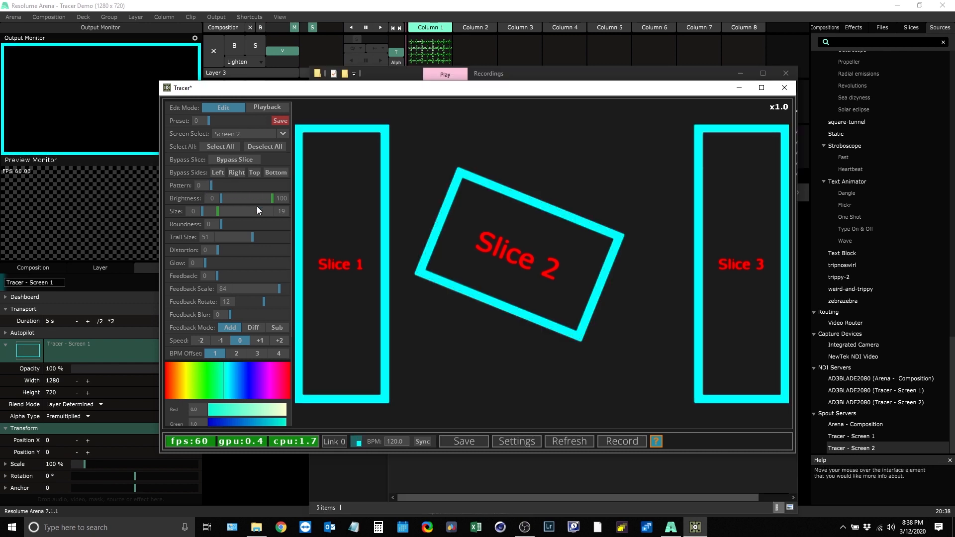
# Step: Try the roundness, distortion and glow effects on the slices and reset each to 0
pyautogui.moveTo(218, 224); pyautogui.dragTo(287, 223)
pyautogui.moveTo(219, 251)
pyautogui.mouseDown()
pyautogui.moveTo(293, 249)
pyautogui.moveTo(206, 262)
pyautogui.moveTo(255, 247)
pyautogui.moveTo(210, 250)
pyautogui.moveTo(214, 264)
pyautogui.moveTo(232, 260)
pyautogui.moveTo(205, 261)
pyautogui.mouseUp()
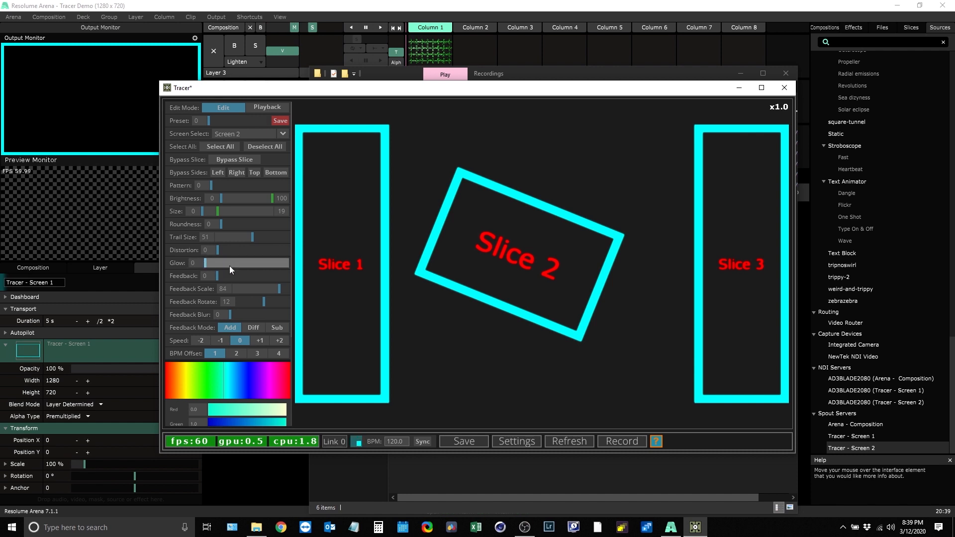
# Step: Set feedback to 100 on the slices with trail size 35, maximum size 8, feedback scale 78 and feedback rotate 5
pyautogui.moveTo(217, 276); pyautogui.dragTo(303, 277)
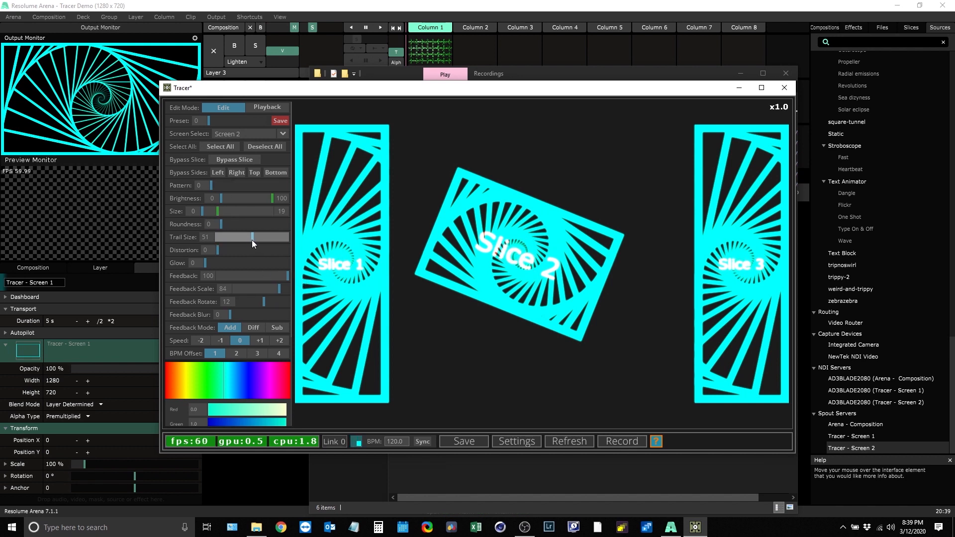
pyautogui.moveTo(251, 238); pyautogui.dragTo(241, 238)
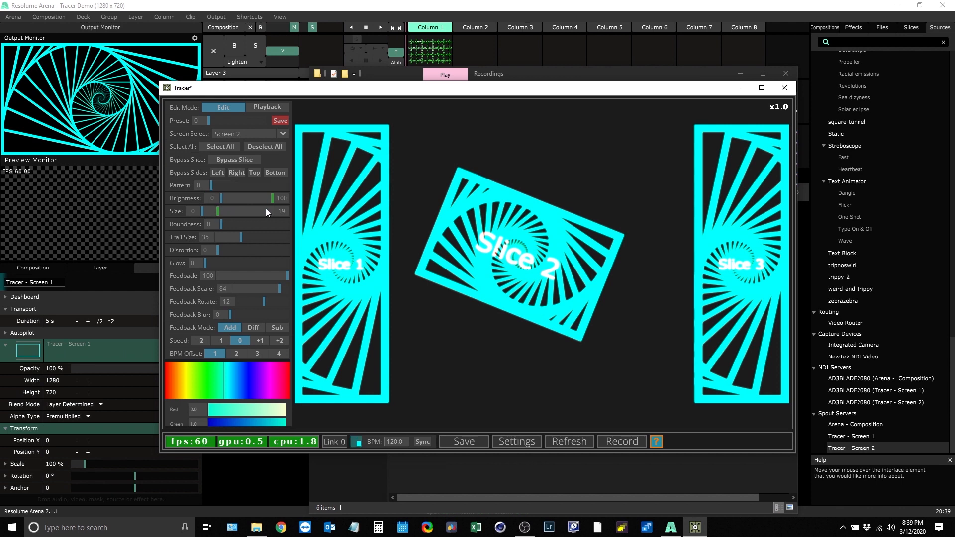
pyautogui.moveTo(219, 213); pyautogui.dragTo(210, 214)
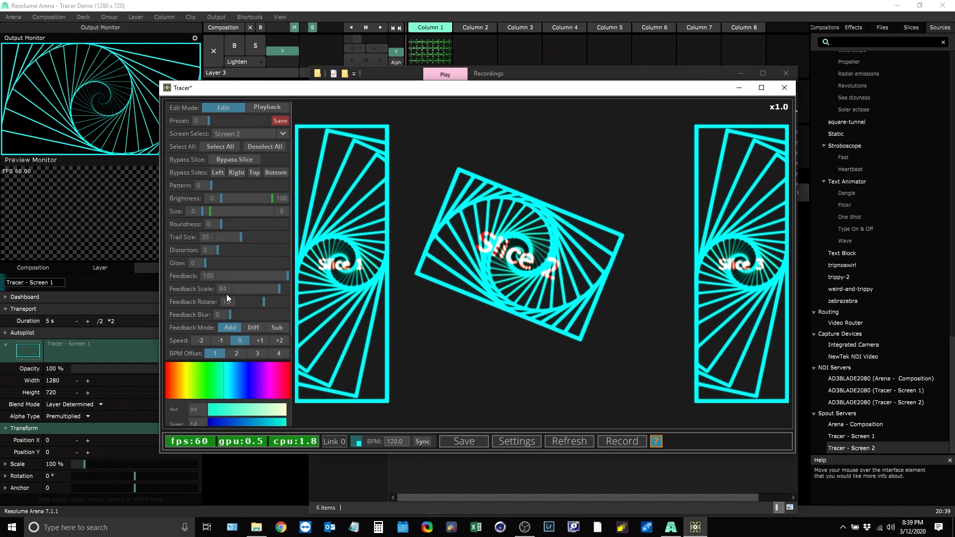
pyautogui.moveTo(281, 291)
pyautogui.mouseDown()
pyautogui.moveTo(254, 290)
pyautogui.moveTo(285, 295)
pyautogui.moveTo(248, 301)
pyautogui.moveTo(268, 302)
pyautogui.moveTo(276, 288)
pyautogui.mouseUp()
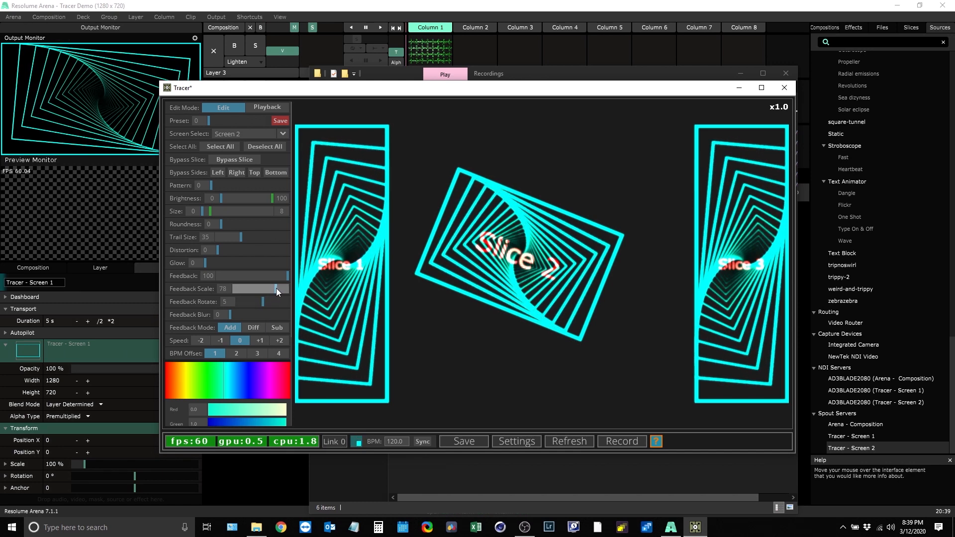
# Step: Keep feedback blur at 0, try the Diff and Sub feedback modes on the slices, and return to Add
pyautogui.moveTo(229, 315)
pyautogui.mouseDown()
pyautogui.moveTo(270, 313)
pyautogui.moveTo(225, 316)
pyautogui.mouseUp()
pyautogui.click(254, 329)
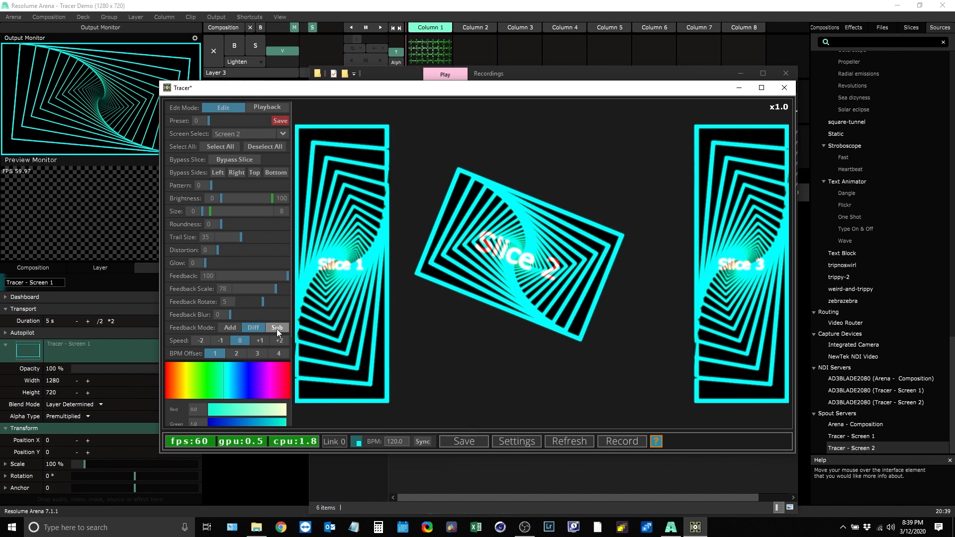
pyautogui.click(276, 329)
pyautogui.click(235, 327)
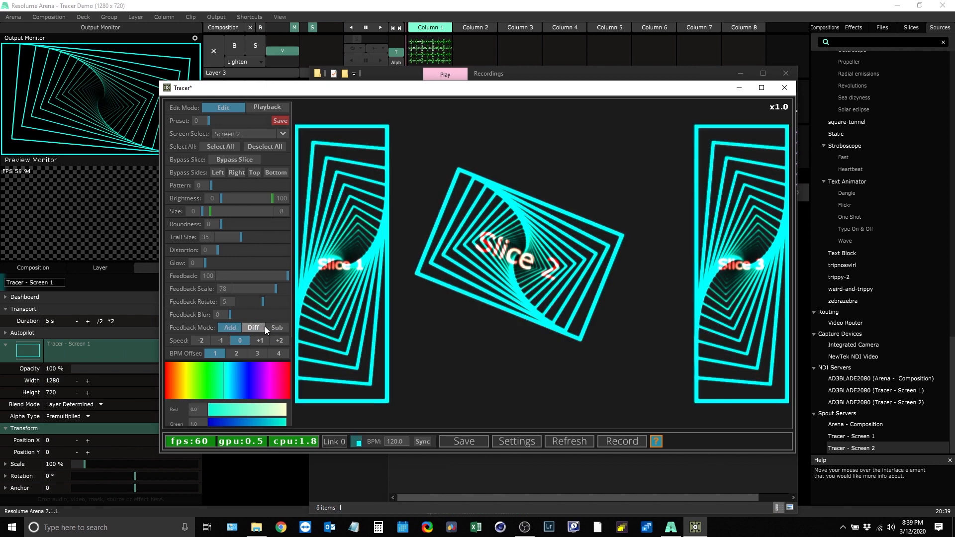
# Step: Switch to Resolume Arena and add a Solid Color source to Layer 1 in Column 3
pyautogui.click(536, 4)
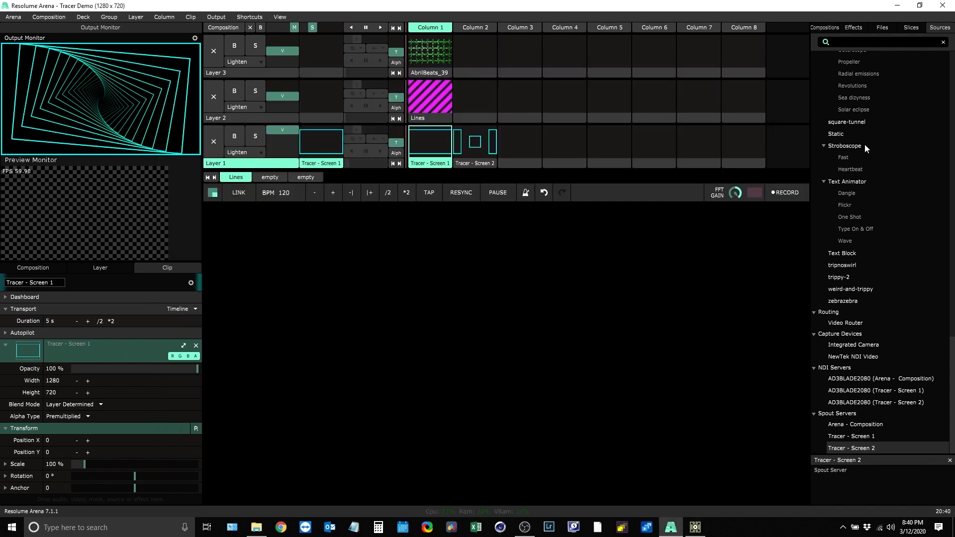
pyautogui.scroll(2, 868, 177)
pyautogui.scroll(1, 872, 172)
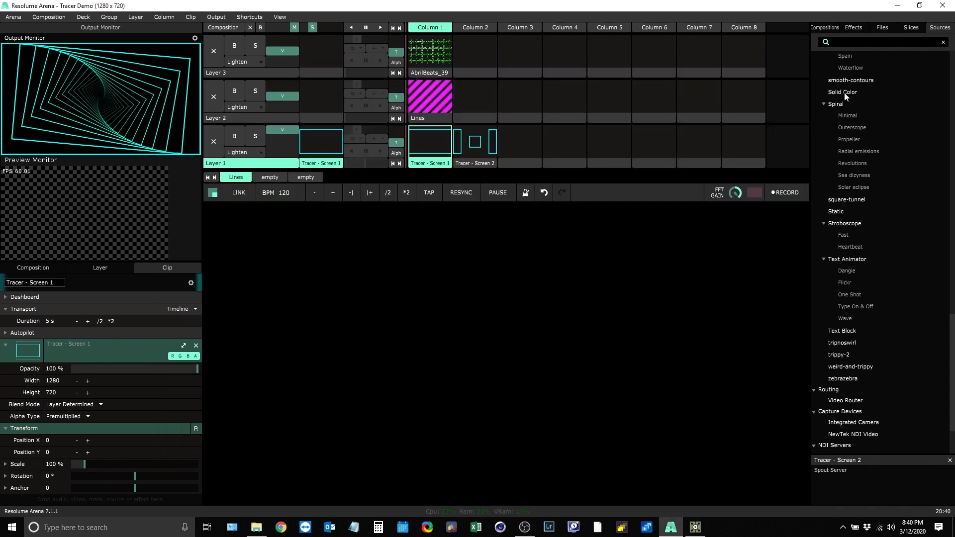
pyautogui.moveTo(842, 93); pyautogui.dragTo(521, 136)
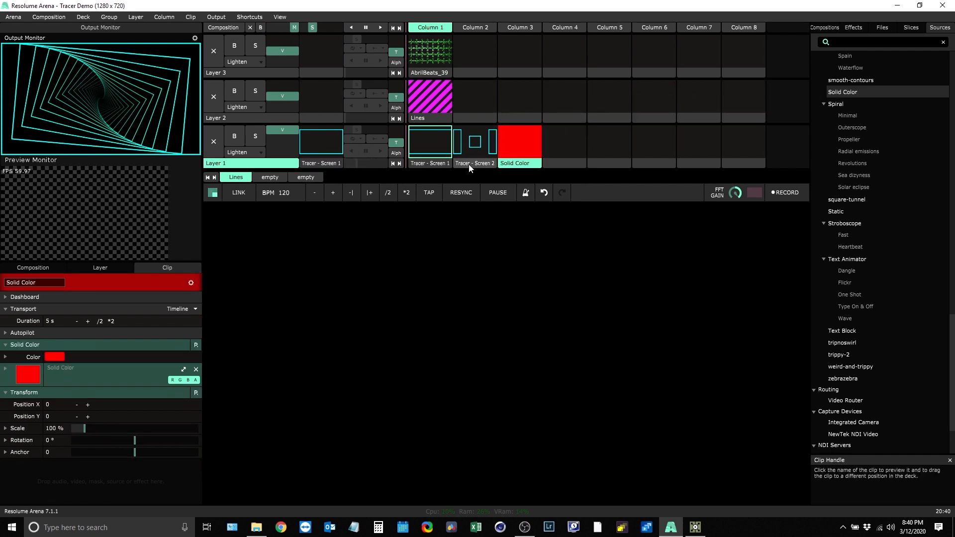
# Step: Move the Tracer - Screen 2 and Tracer - Screen 1 clips up to Layer 2 and play the Solid Color clip beneath them
pyautogui.moveTo(472, 164); pyautogui.dragTo(480, 111)
pyautogui.moveTo(435, 159); pyautogui.dragTo(499, 102)
pyautogui.click(526, 140)
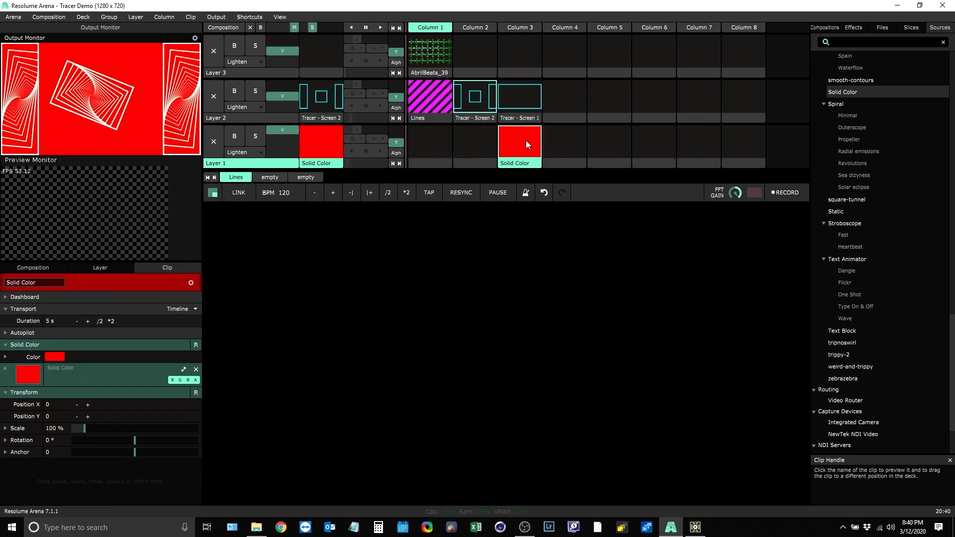
# Step: Switch to Tracer, try the Diff and Sub feedback modes over the red background, and return to Add
pyautogui.click(695, 527)
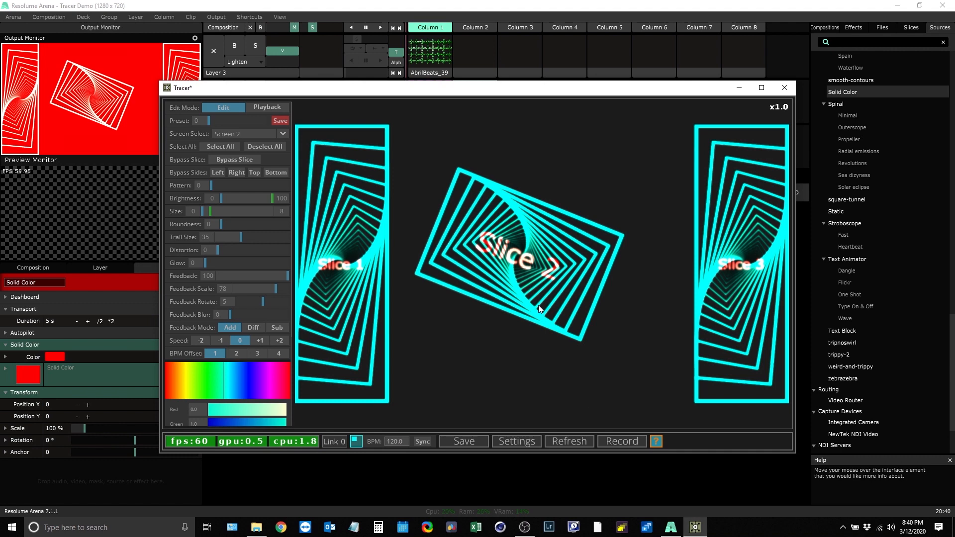
pyautogui.click(255, 329)
pyautogui.click(270, 329)
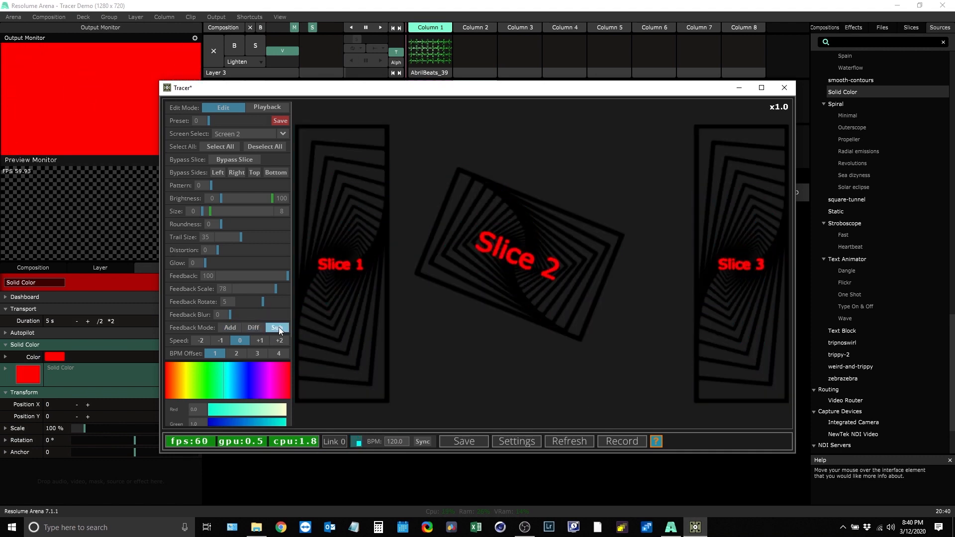
pyautogui.click(236, 329)
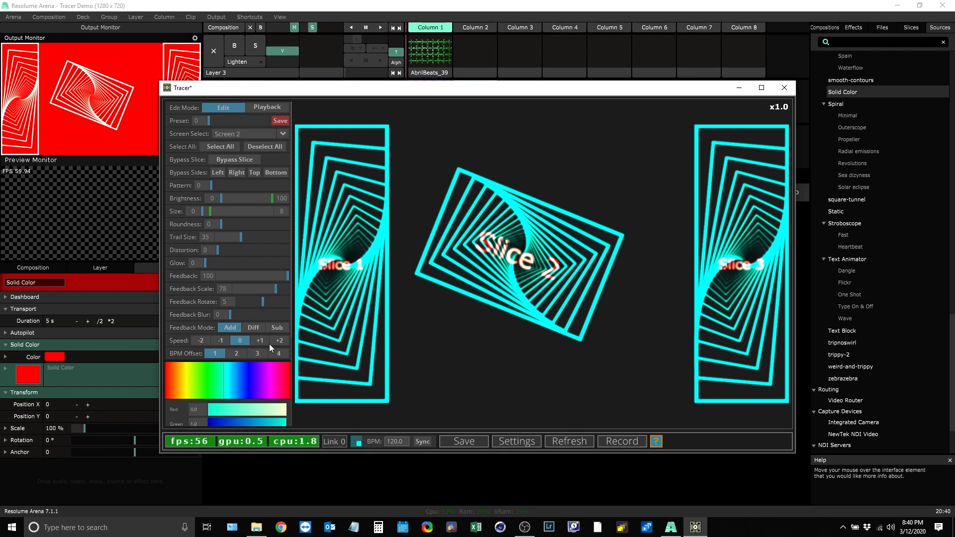
# Step: In Resolume Arena, move Tracer - Screen 2 and Tracer - Screen 1 to Layer 1, Columns 1 and 2, and play Screen 2
pyautogui.click(390, 75)
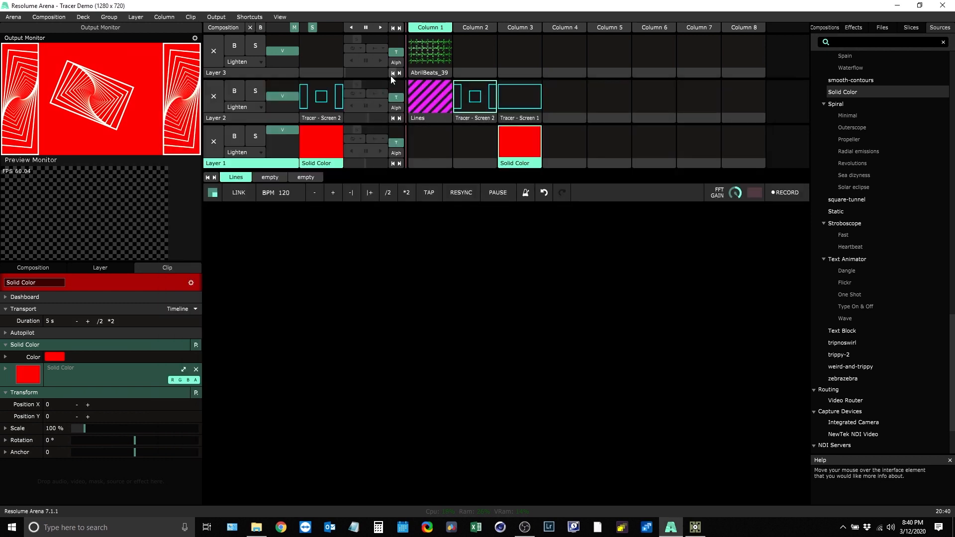
pyautogui.moveTo(469, 119); pyautogui.dragTo(432, 143)
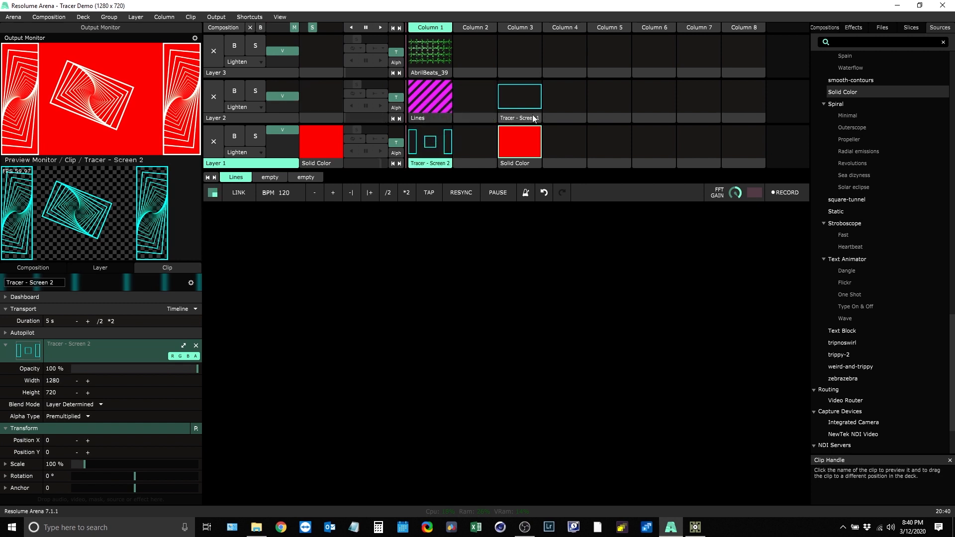
pyautogui.moveTo(531, 118); pyautogui.dragTo(472, 142)
pyautogui.click(440, 145)
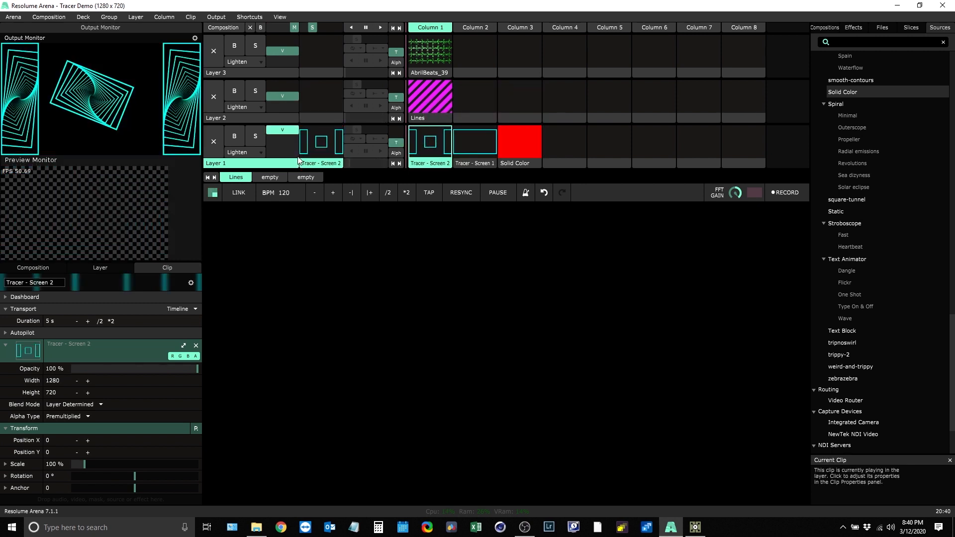
# Step: Switch to Tracer and set the selected slices' feedback to 0 and their pattern to 2
pyautogui.click(695, 529)
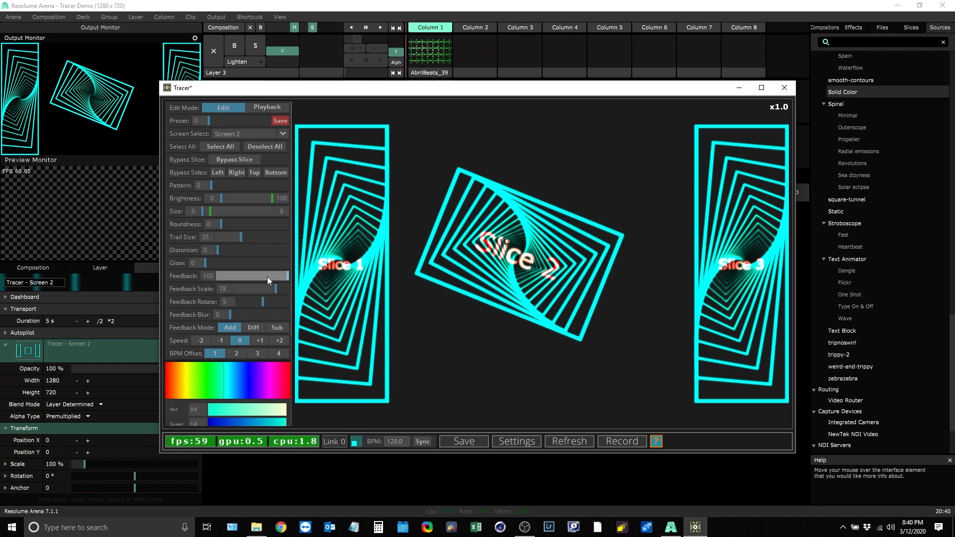
pyautogui.moveTo(279, 275); pyautogui.dragTo(217, 273)
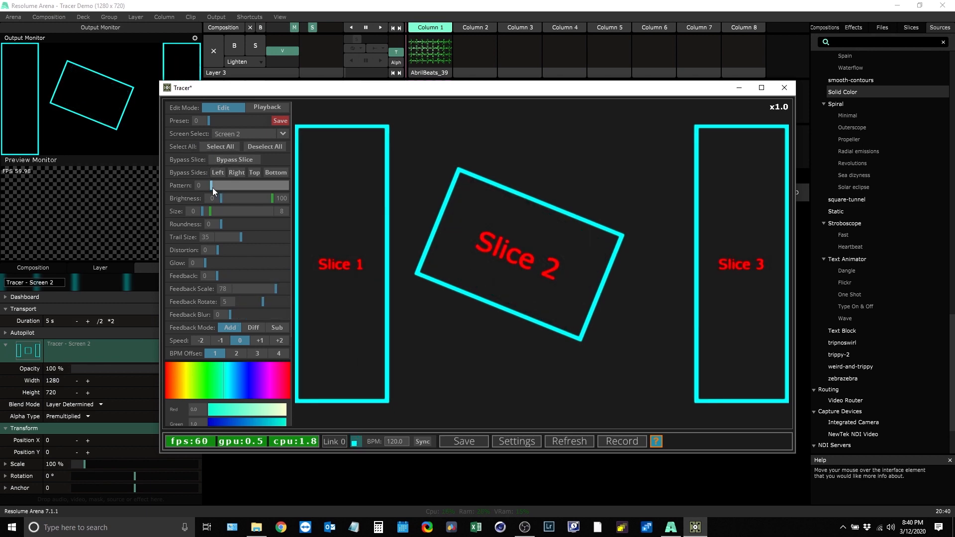
pyautogui.moveTo(215, 185)
pyautogui.mouseDown()
pyautogui.moveTo(237, 187)
pyautogui.moveTo(230, 187)
pyautogui.mouseUp()
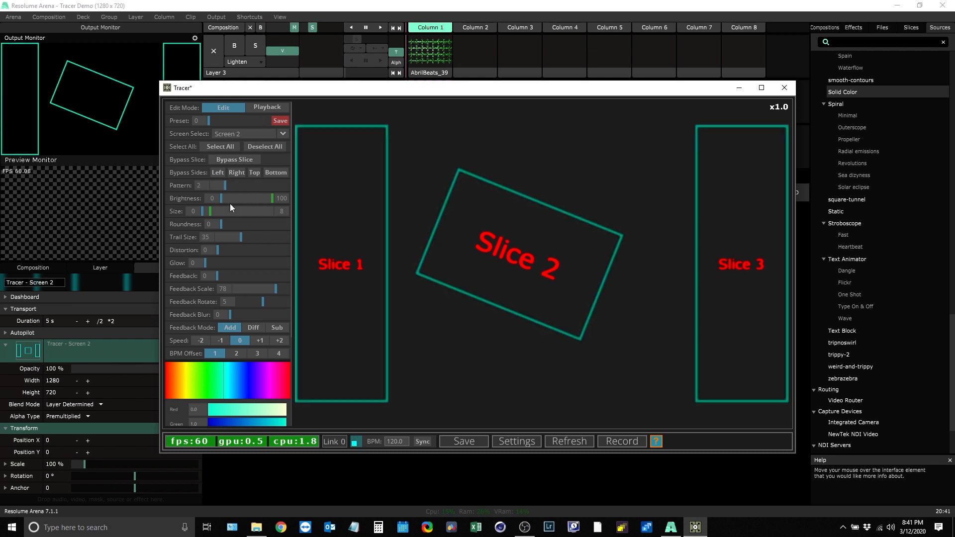
# Step: Try speeds -1, -2, +1 and +2 on the selected slices and return to speed 0
pyautogui.click(220, 340)
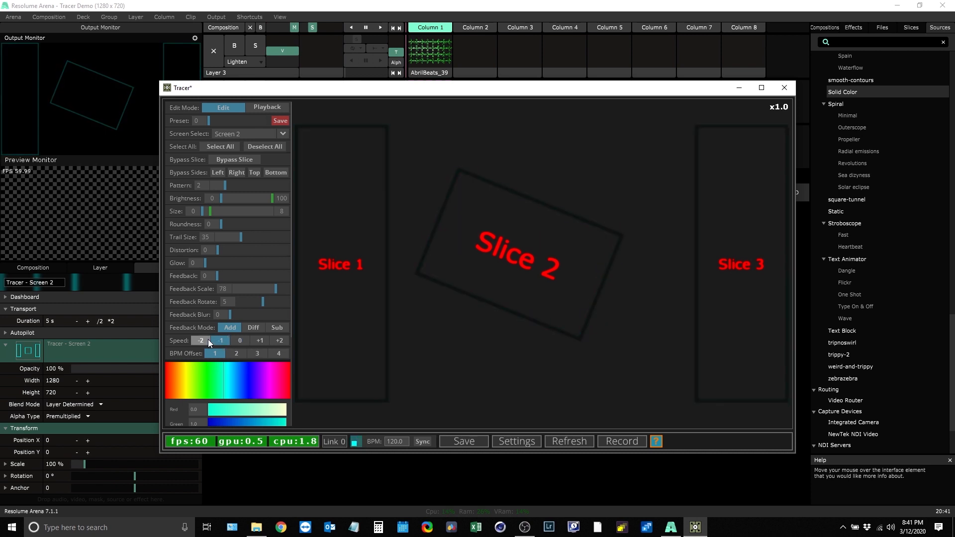
pyautogui.click(205, 340)
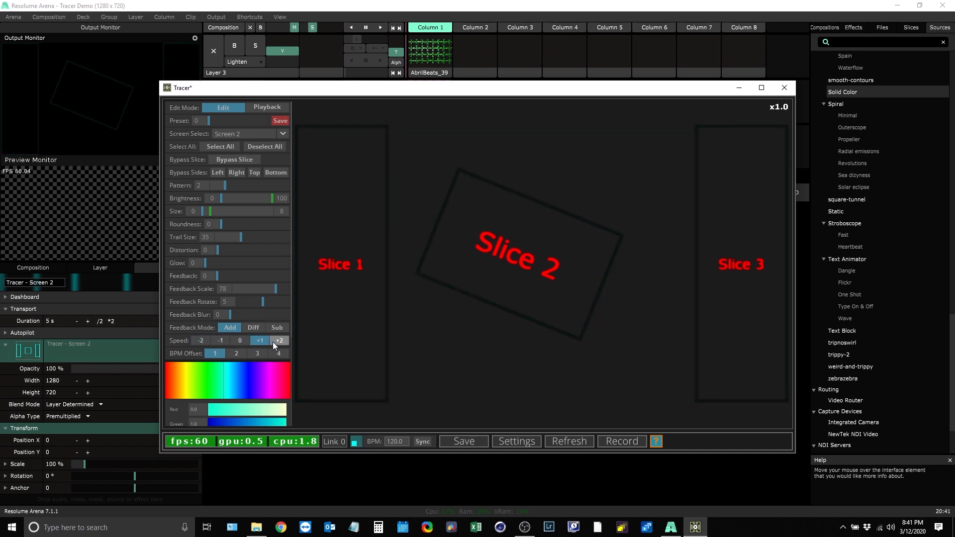
pyautogui.click(279, 341)
pyautogui.click(240, 340)
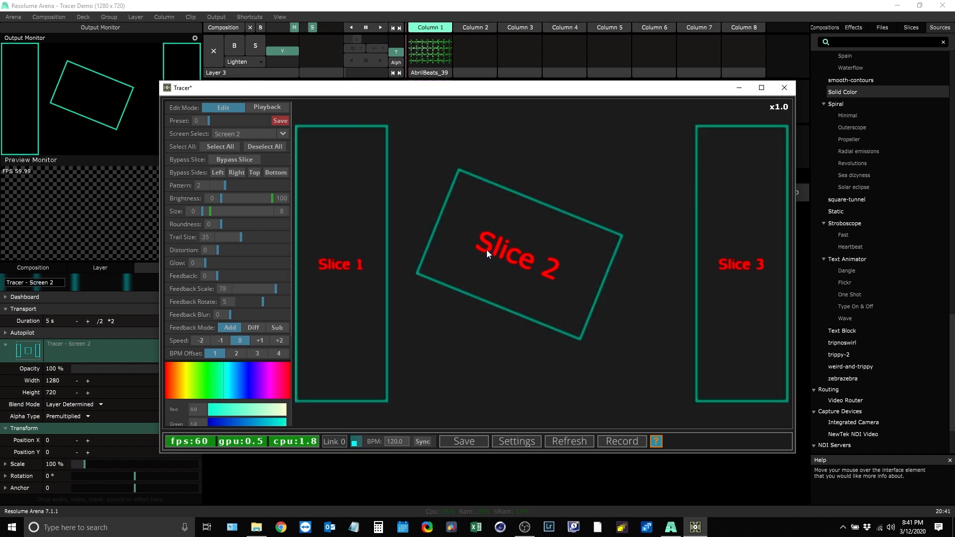
# Step: Deselect all three slices, set the speed of Slice 2 alone to -1, and deselect it
pyautogui.click(519, 251)
pyautogui.click(725, 246)
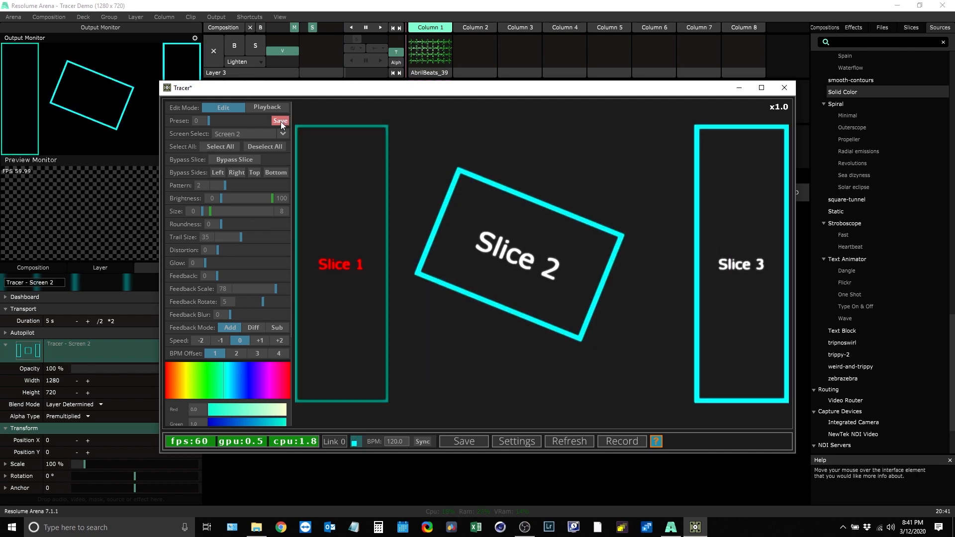
pyautogui.click(318, 279)
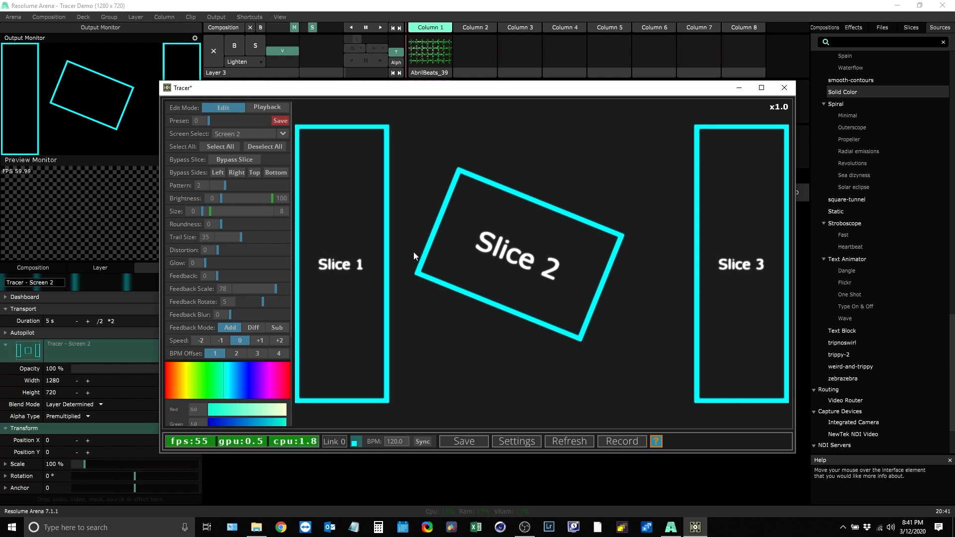
pyautogui.click(497, 251)
pyautogui.click(223, 341)
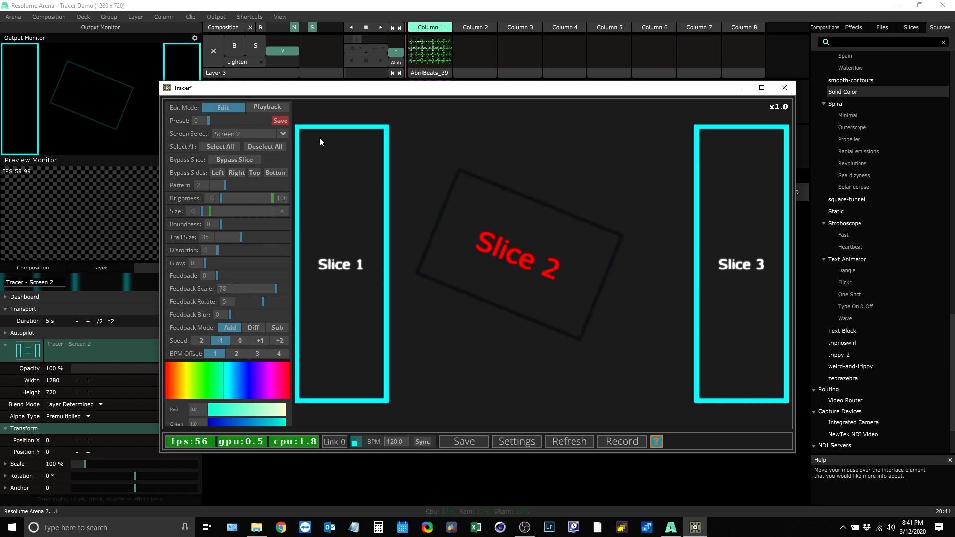
pyautogui.click(502, 231)
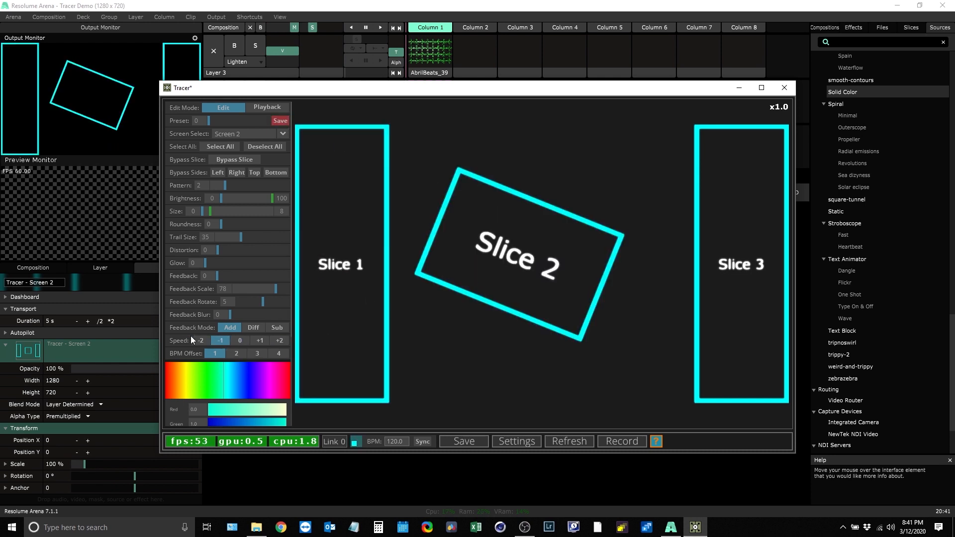
# Step: Set the speed of Slice 3 to -2 and run all the slices together in Playback mode
pyautogui.click(743, 258)
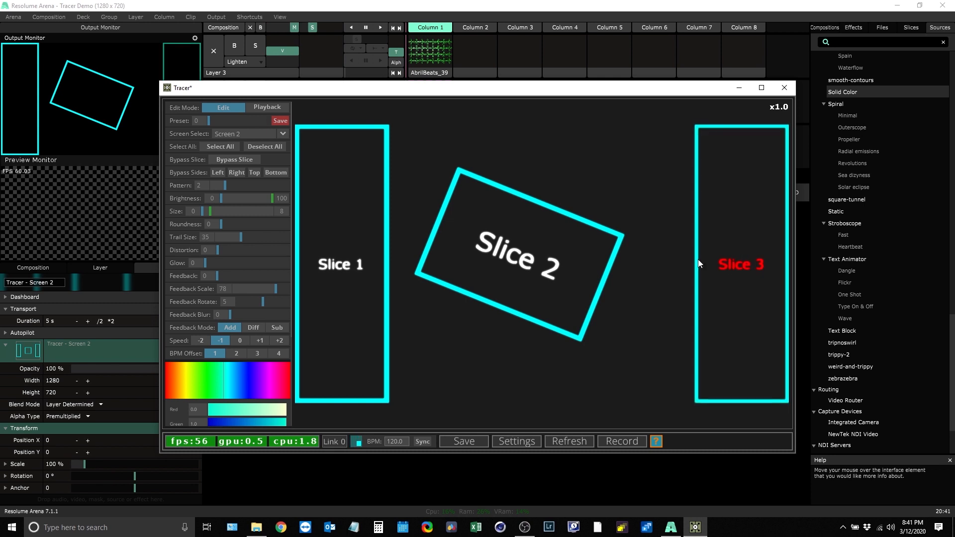
pyautogui.click(204, 340)
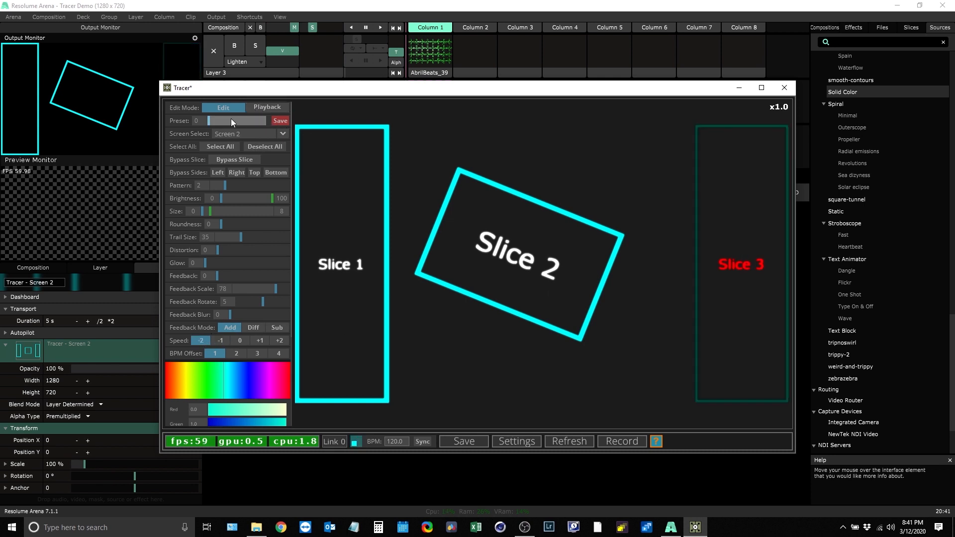
pyautogui.click(262, 106)
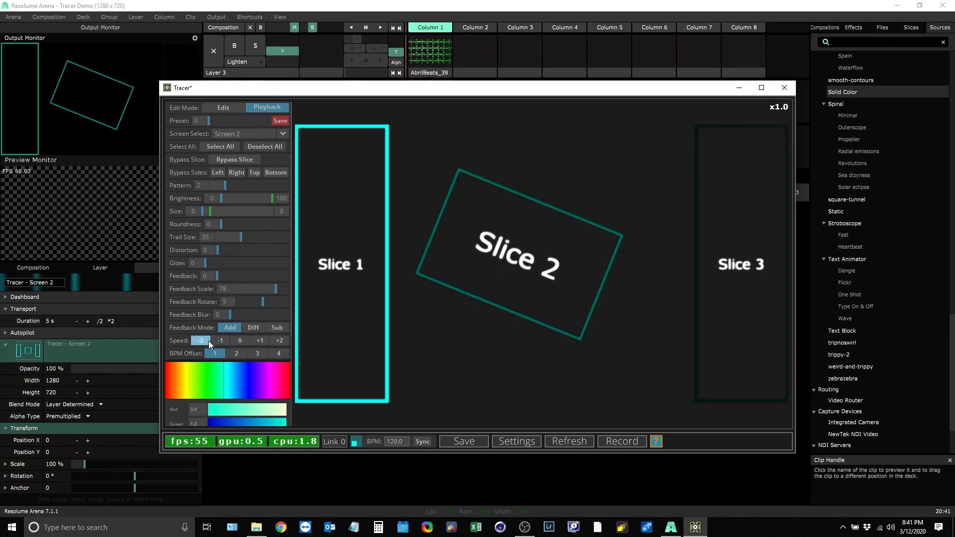
# Step: Reset the speed to 0, return to Edit mode and apply it to Slices 1, 2 and 3
pyautogui.click(237, 340)
pyautogui.click(226, 107)
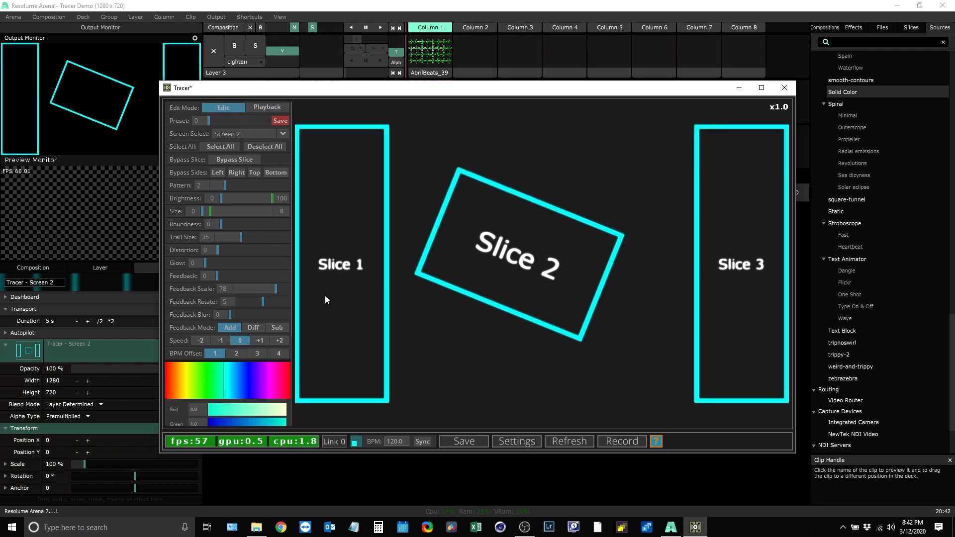
pyautogui.click(357, 229)
pyautogui.click(517, 248)
pyautogui.click(745, 239)
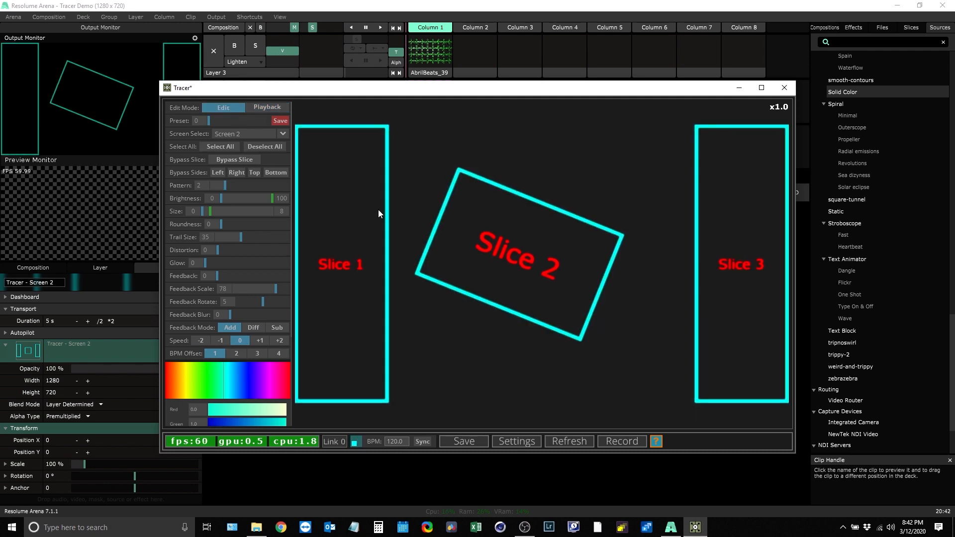
# Step: Deselect all slices, select only Slice 1 with BPM offset 1, and save it to preset 0
pyautogui.click(324, 267)
pyautogui.click(489, 255)
pyautogui.click(705, 248)
pyautogui.click(343, 260)
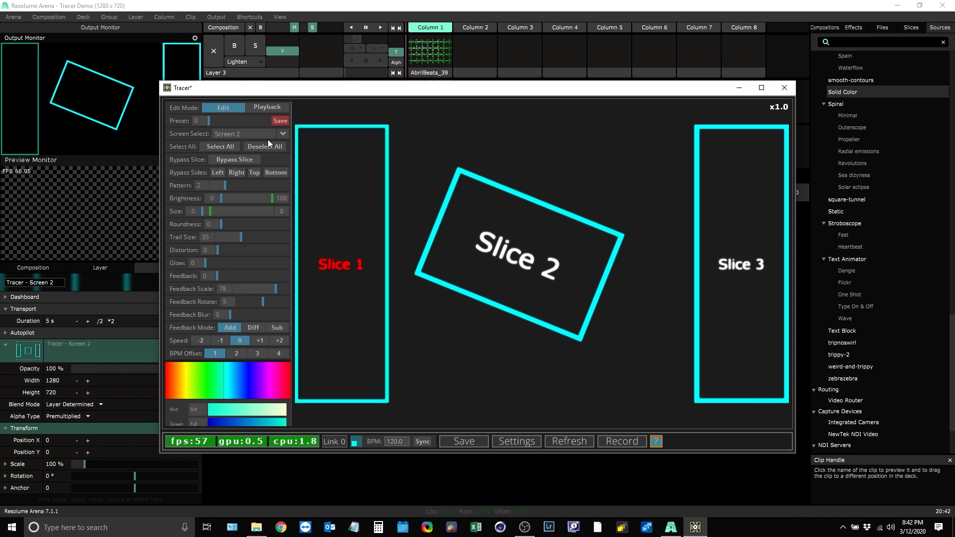
pyautogui.click(280, 122)
# Step: Set the BPM offset of Slice 2 alone to 2 and save it to preset 0
pyautogui.click(520, 248)
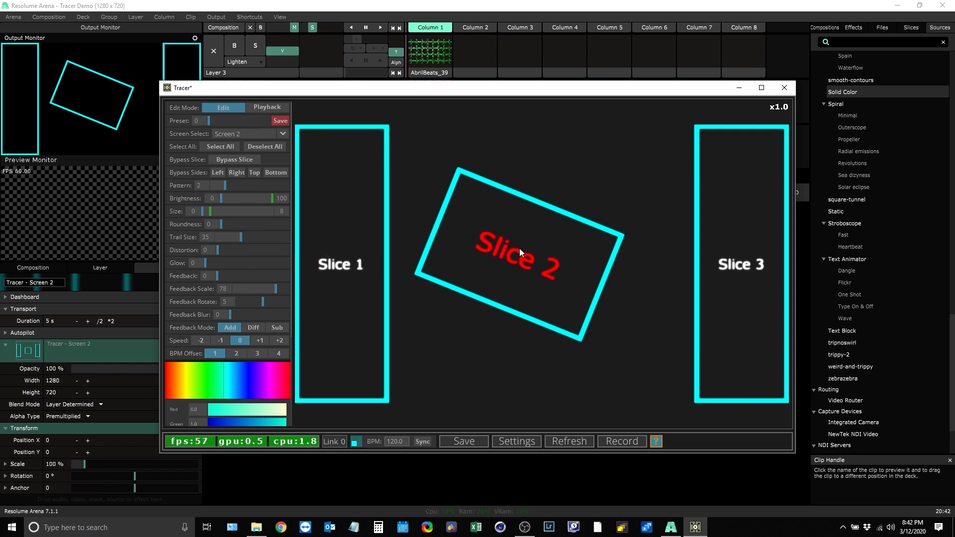
pyautogui.click(234, 353)
pyautogui.click(279, 121)
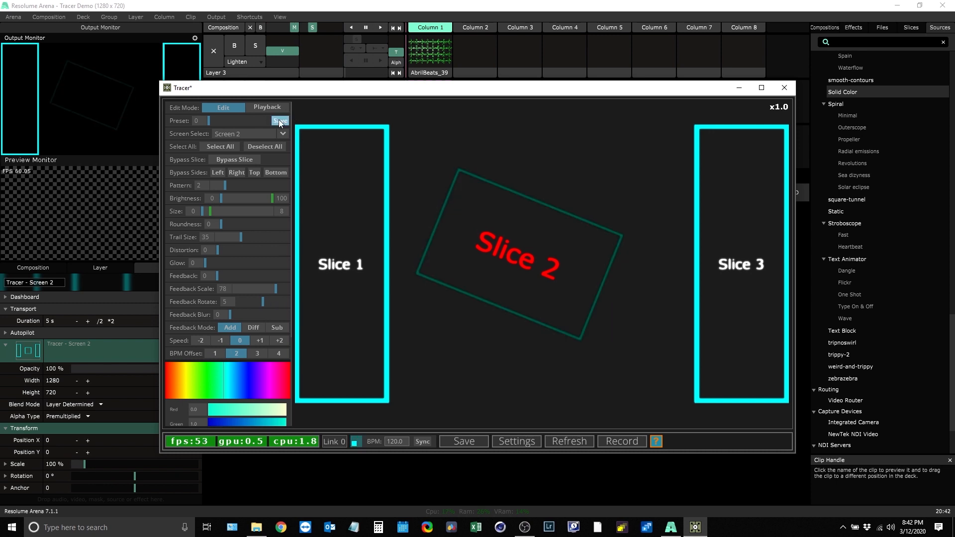
# Step: Set the BPM offset of Slice 3 alone to 3 and run all the slices in Playback mode
pyautogui.click(699, 241)
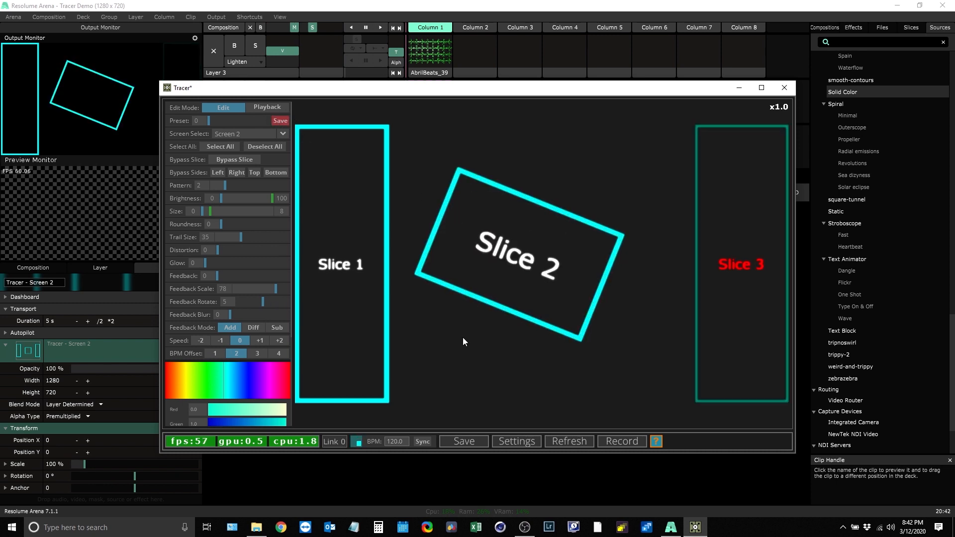
pyautogui.click(253, 351)
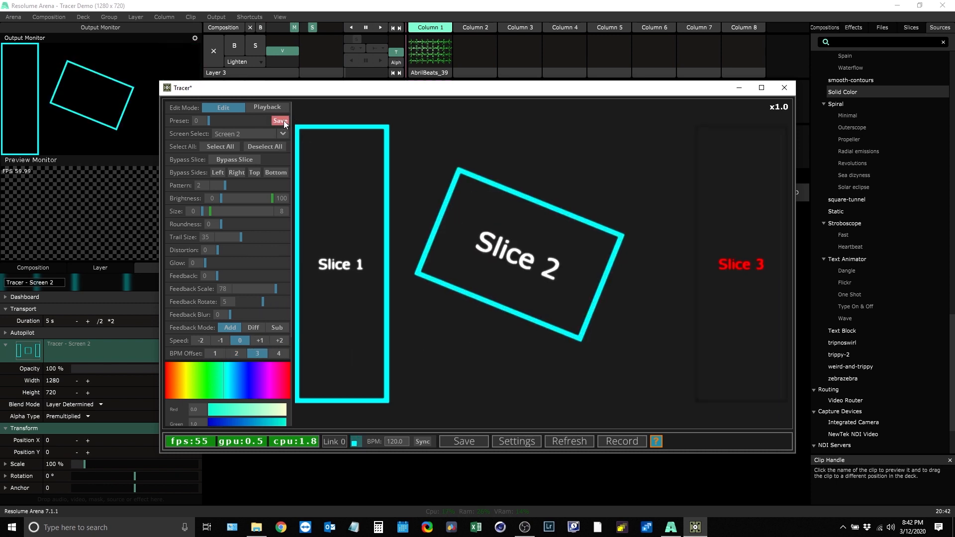
pyautogui.click(276, 108)
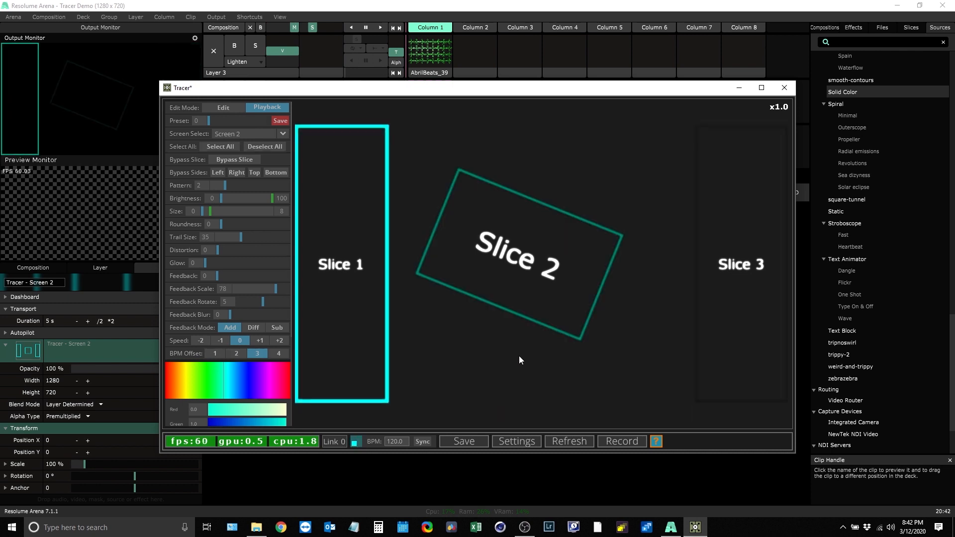
# Step: Return to Edit mode and select Slices 1, 2 and 3 one after another, leaving none selected
pyautogui.click(223, 106)
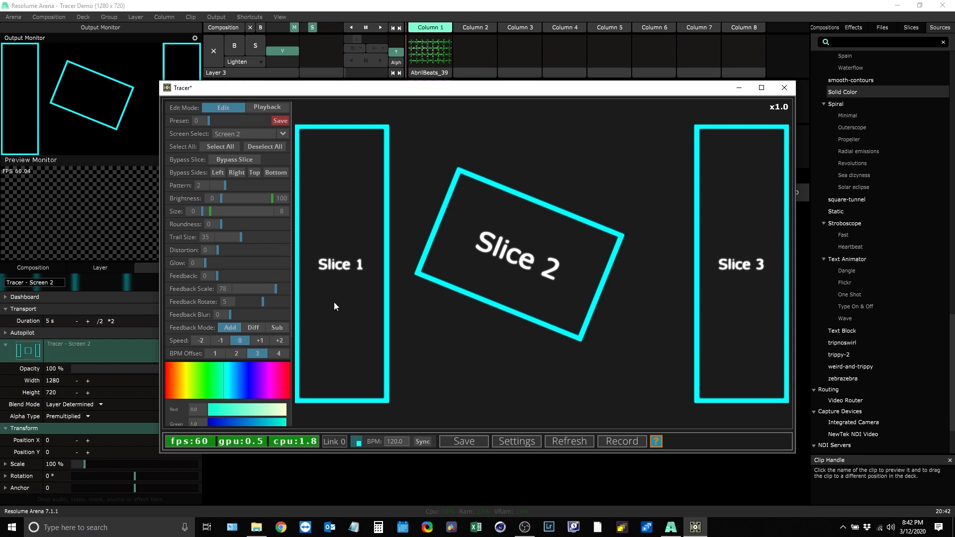
pyautogui.click(366, 263)
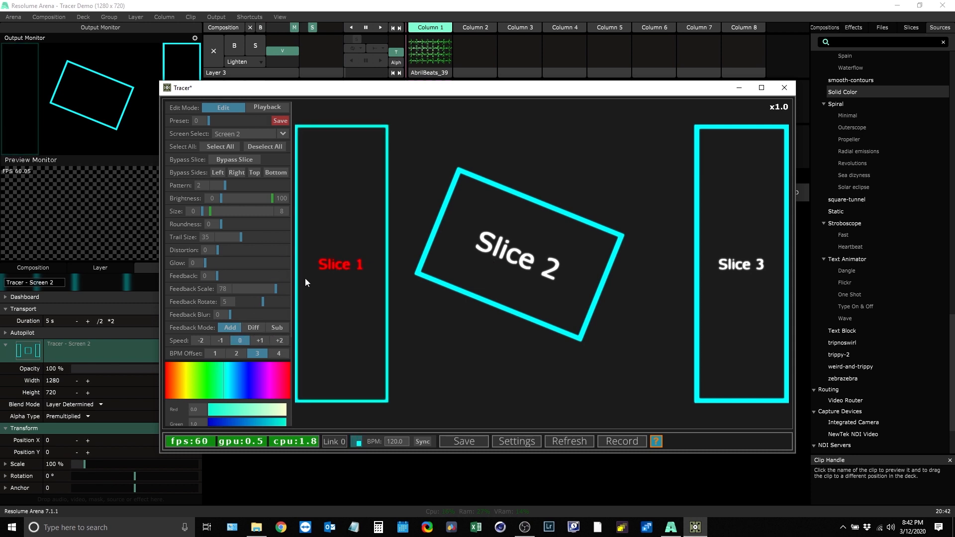
pyautogui.click(406, 259)
pyautogui.click(521, 252)
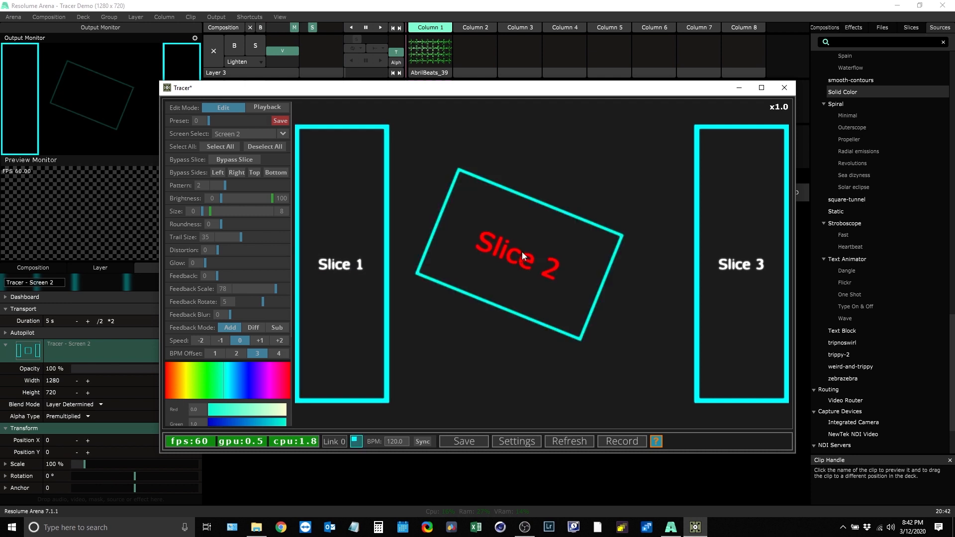
pyautogui.click(738, 246)
pyautogui.click(739, 247)
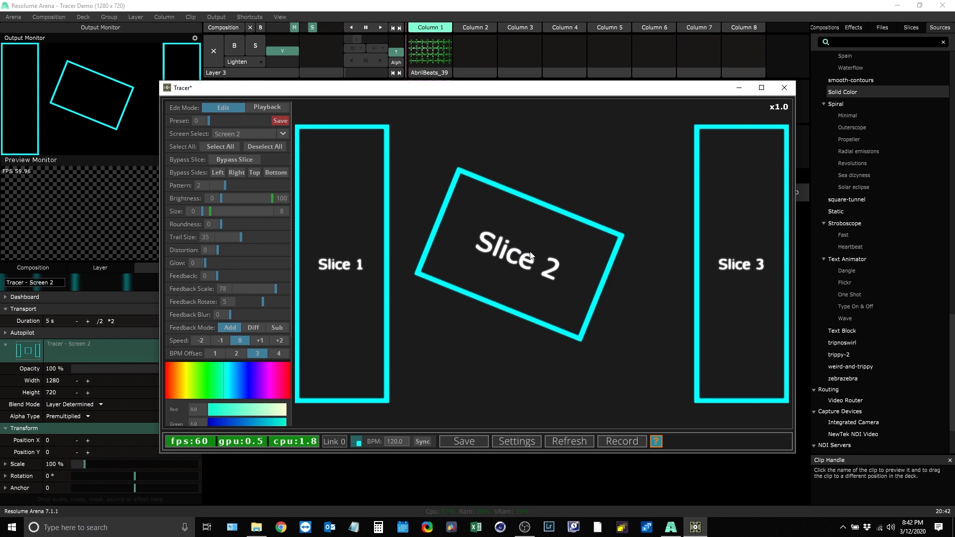
# Step: Examine Slice 2 in the preview at different zoom levels and positions, resetting the view to x1.0
pyautogui.moveTo(513, 266); pyautogui.dragTo(486, 215)
pyautogui.scroll(8, 526, 266)
pyautogui.scroll(8, 526, 265)
pyautogui.scroll(7, 486, 215)
pyautogui.scroll(-12, 485, 215)
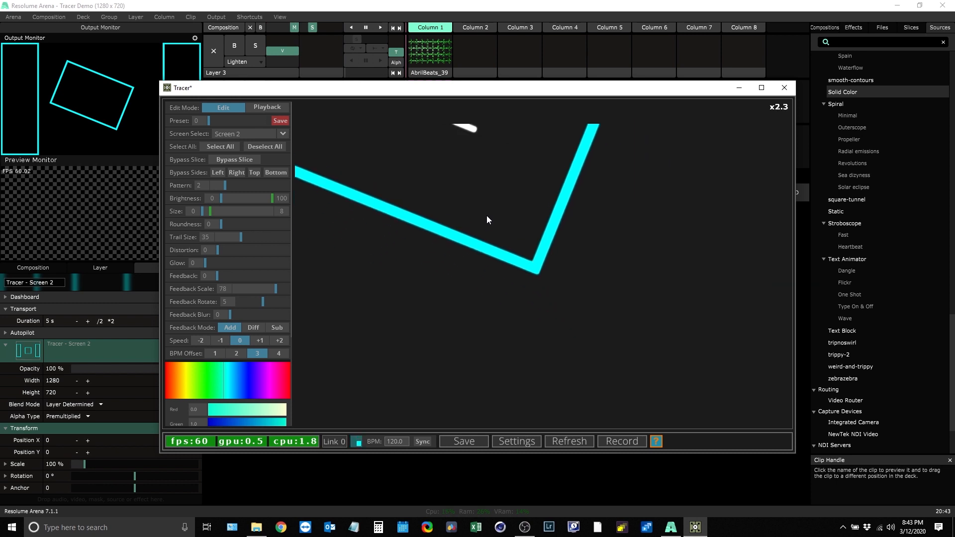
pyautogui.scroll(-4, 490, 219)
pyautogui.scroll(2, 500, 217)
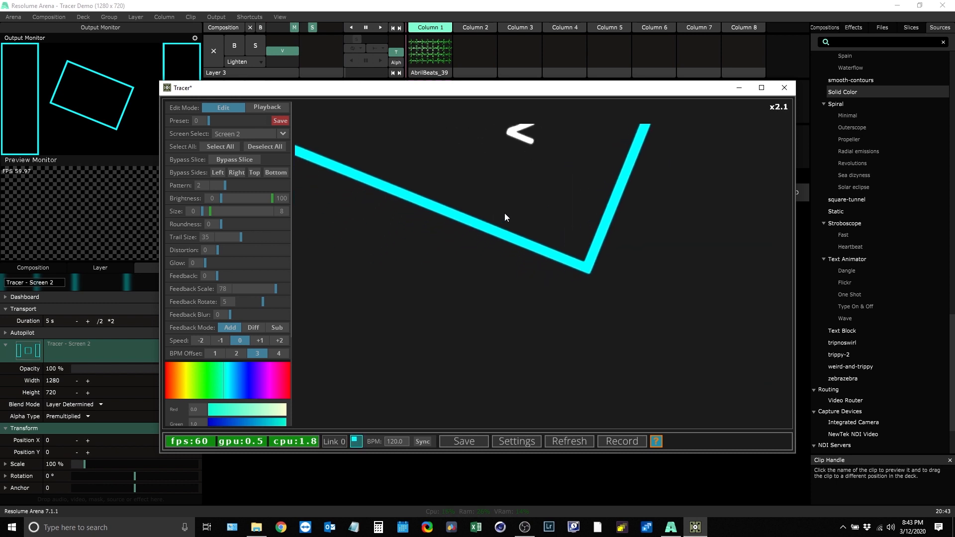
pyautogui.click(780, 109)
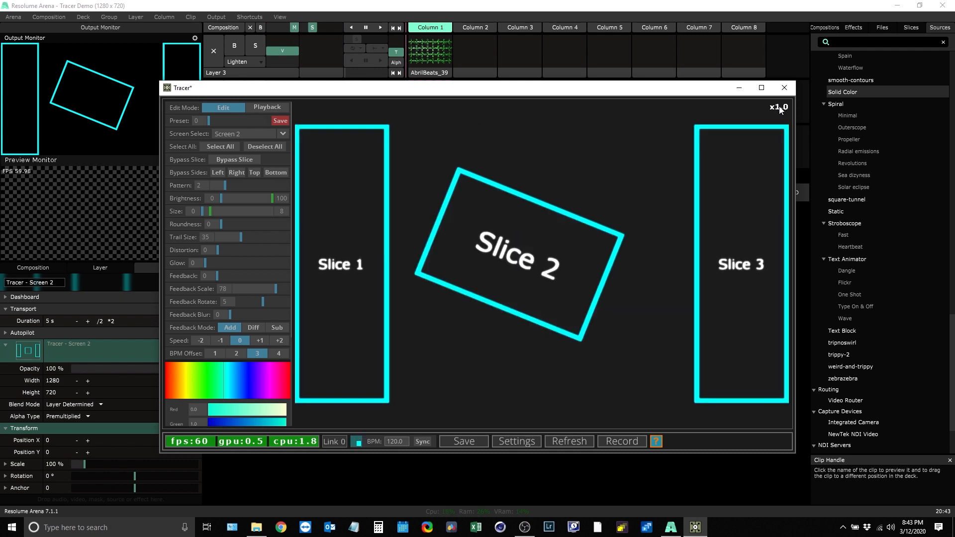
pyautogui.press('Up')
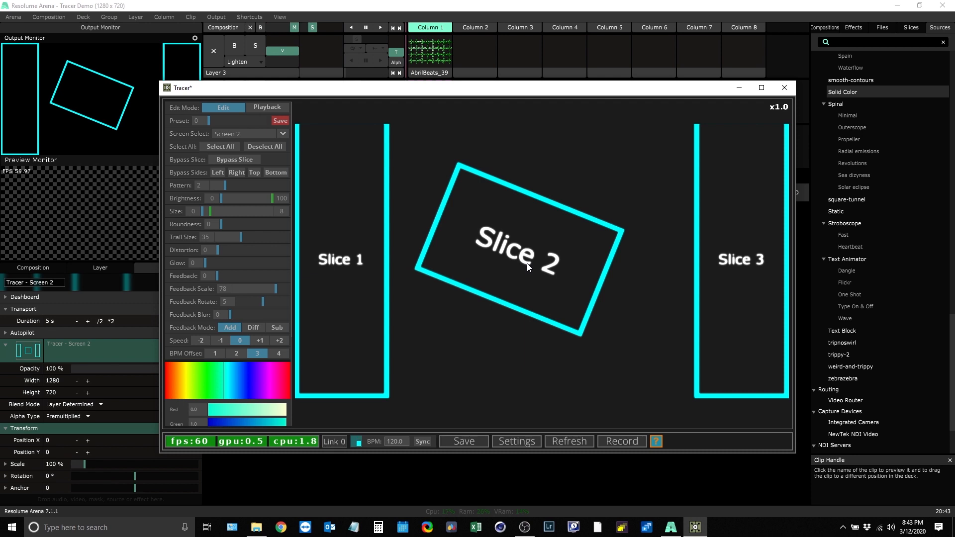
pyautogui.scroll(5, 527, 264)
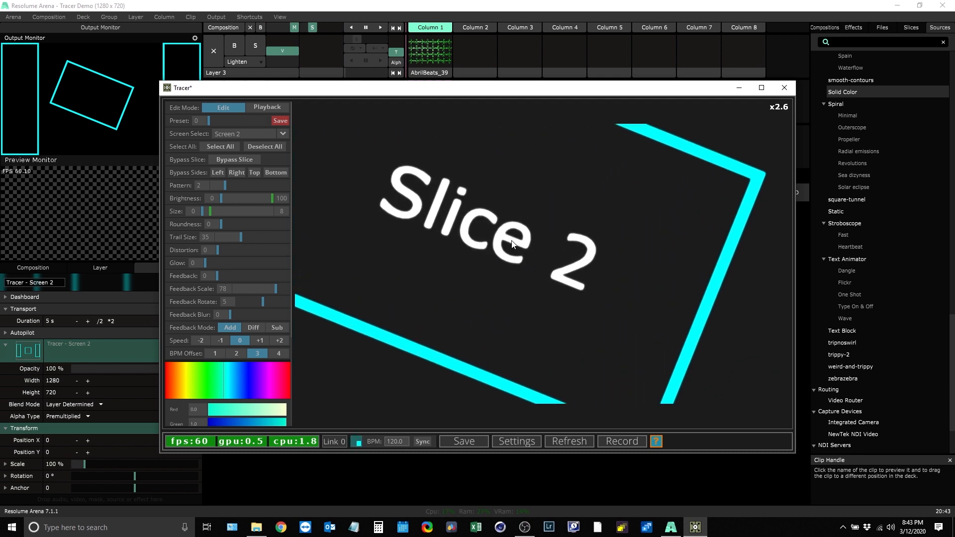
pyautogui.scroll(-5, 516, 242)
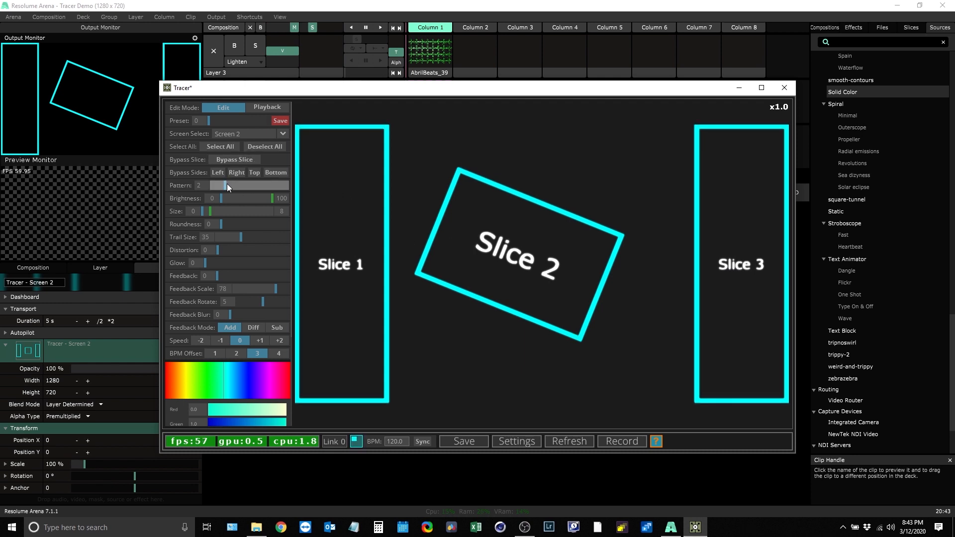
# Step: Select all slices, set their pattern to 0 and try several palette colours, ending on cyan
pyautogui.click(225, 147)
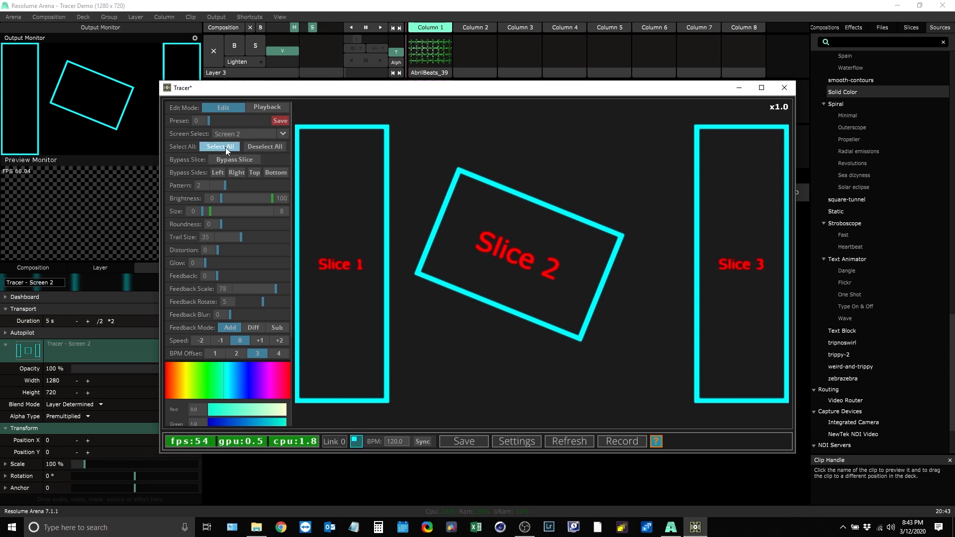
pyautogui.moveTo(225, 184); pyautogui.dragTo(205, 184)
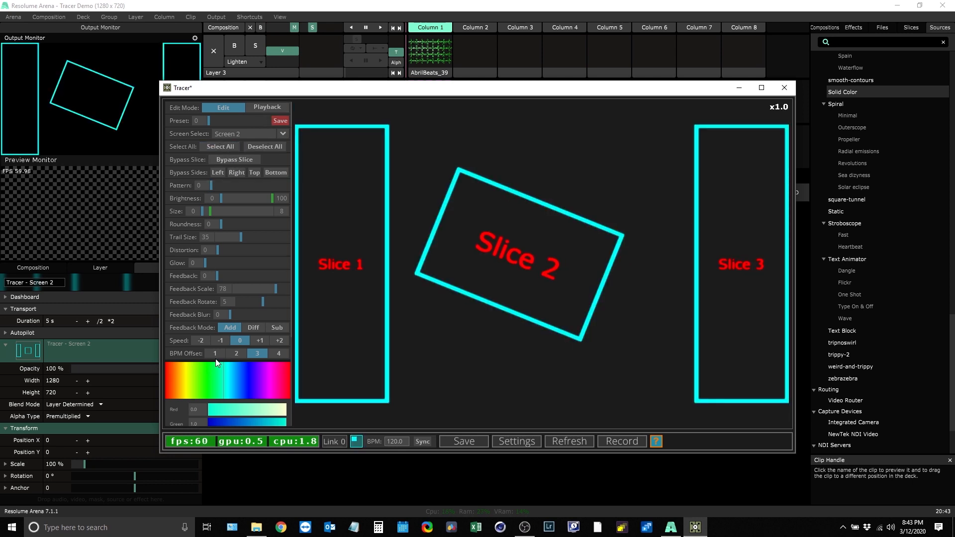
pyautogui.click(198, 377)
pyautogui.click(275, 378)
pyautogui.click(225, 378)
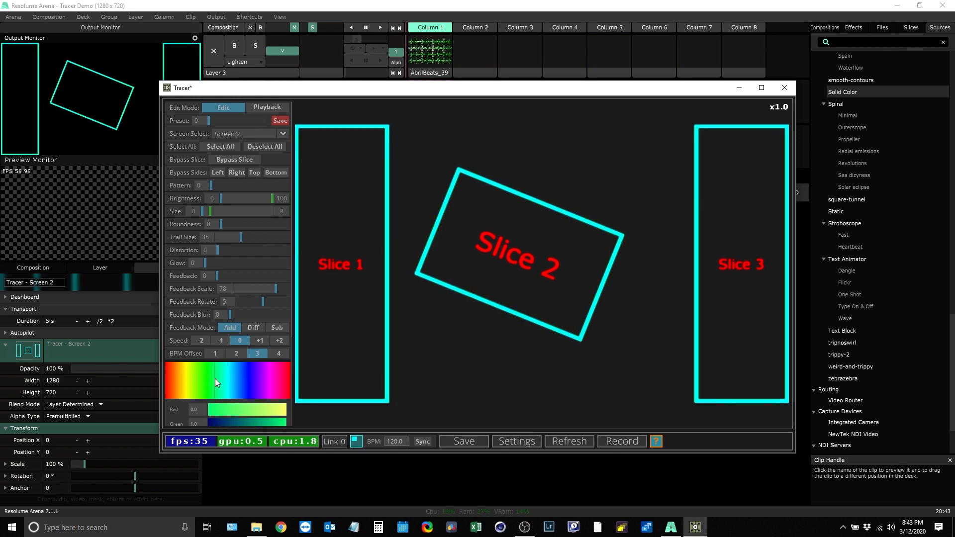
pyautogui.click(273, 378)
pyautogui.click(225, 378)
pyautogui.click(195, 378)
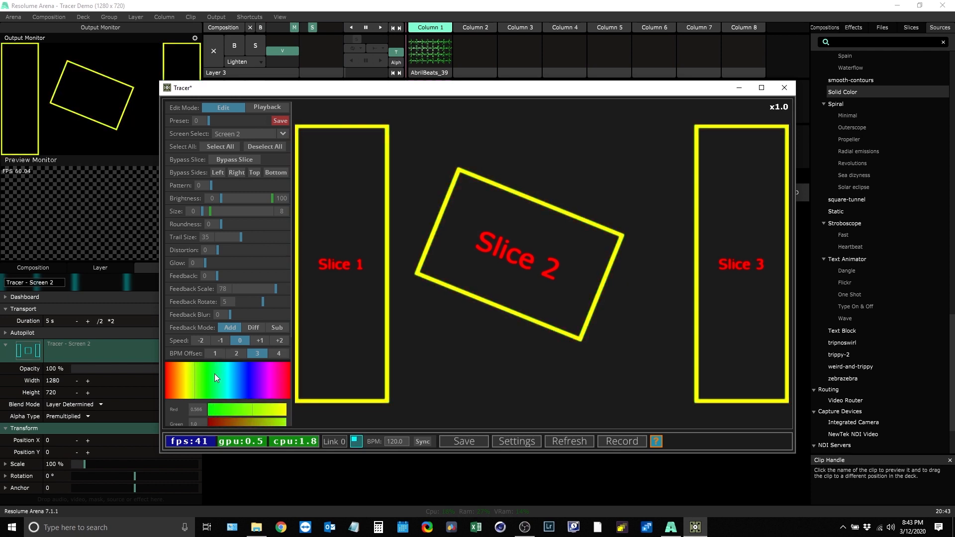
pyautogui.scroll(-3, 219, 373)
pyautogui.moveTo(219, 257)
pyautogui.mouseDown()
pyautogui.moveTo(252, 253)
pyautogui.moveTo(228, 256)
pyautogui.mouseUp()
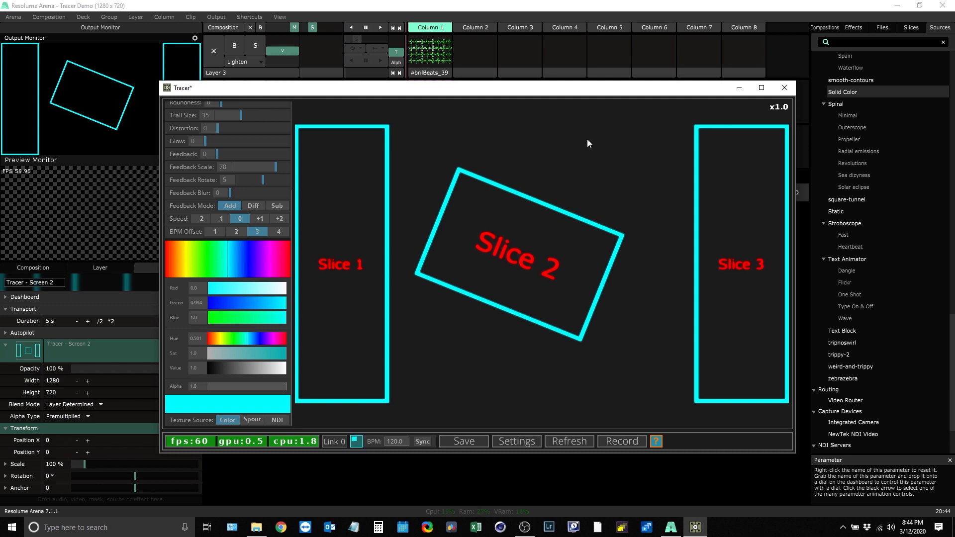
# Step: Bring up the Spout In source setting in Tracer, and in Resolume Arena play the Lines clip with Layer 1 cleared
pyautogui.click(522, 440)
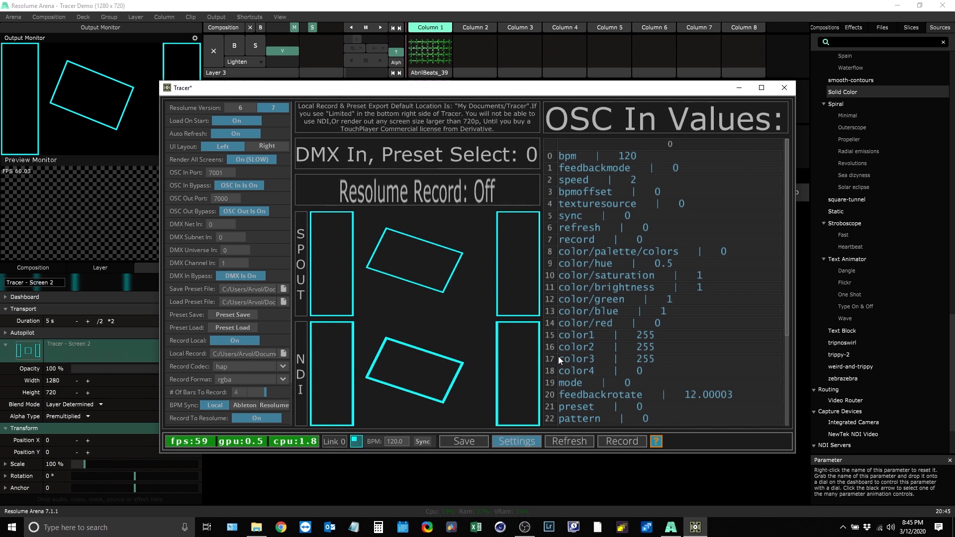
pyautogui.scroll(-2, 230, 335)
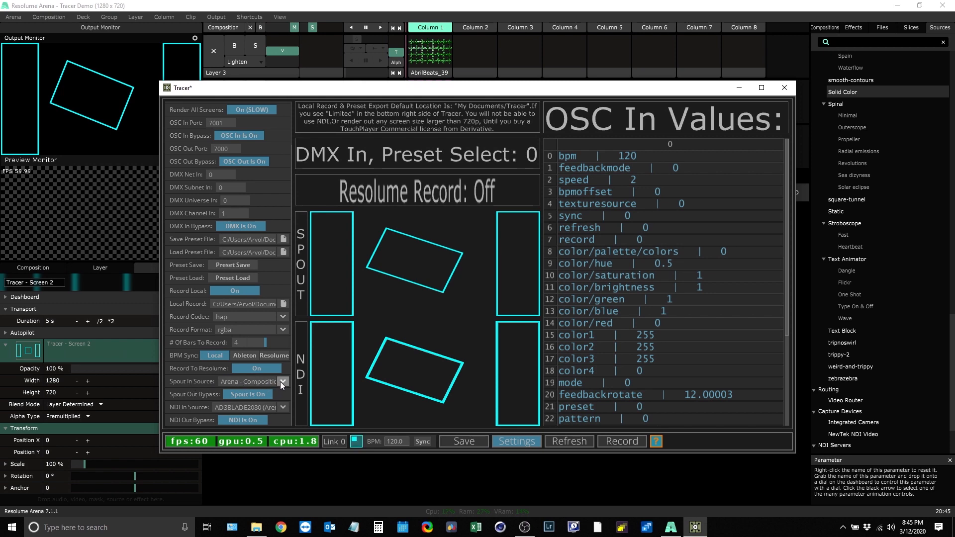
pyautogui.click(378, 3)
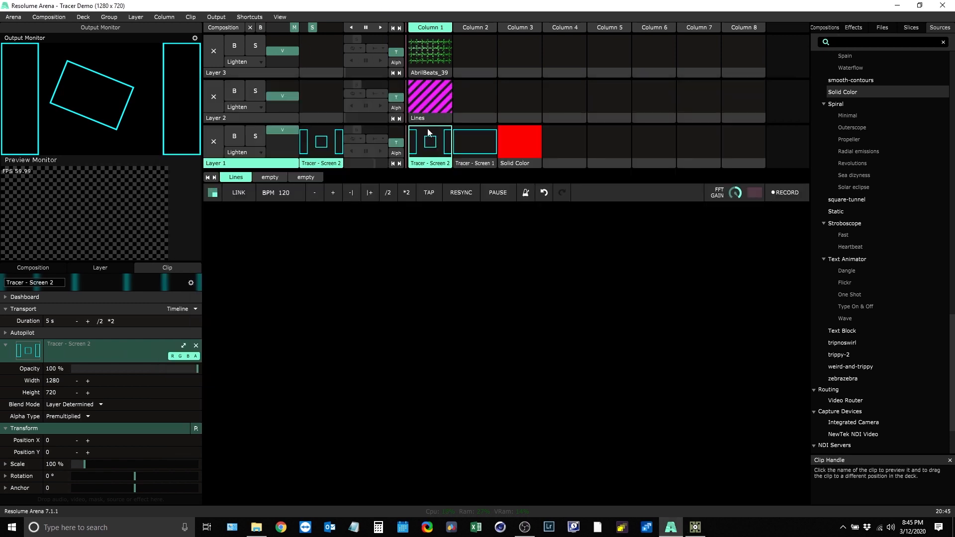
pyautogui.click(426, 97)
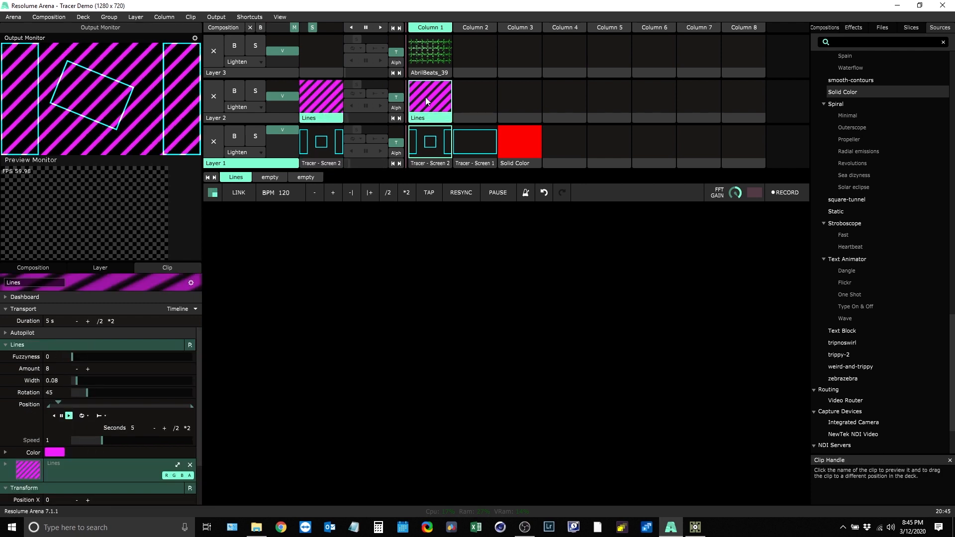
pyautogui.click(221, 143)
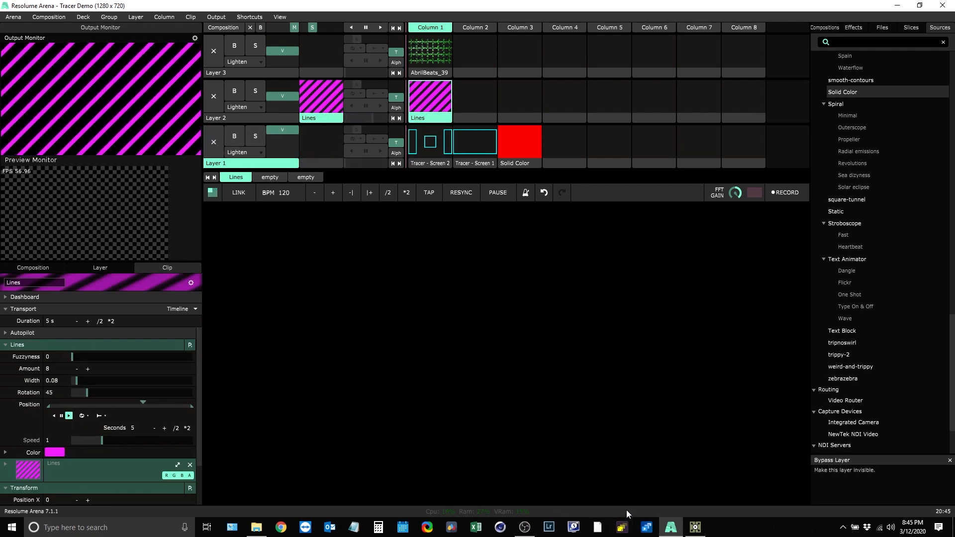
# Step: Switch to Tracer, choose the Arena composition as the Spout In source and leave the settings
pyautogui.click(695, 527)
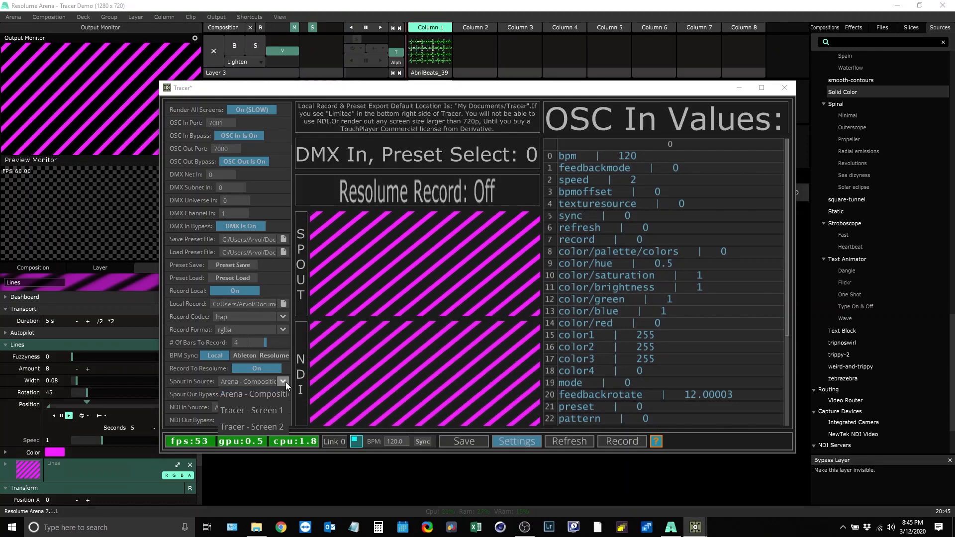
pyautogui.click(283, 382)
pyautogui.click(275, 395)
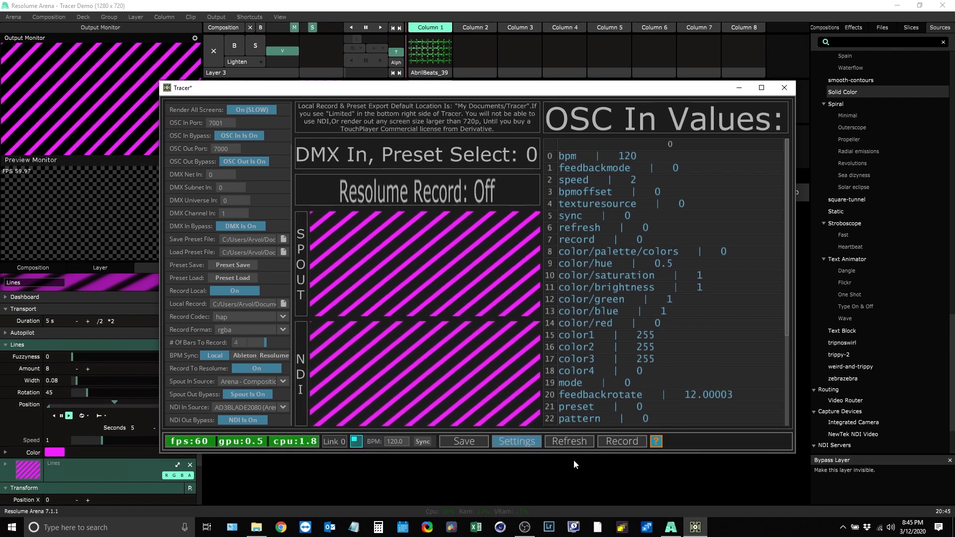
pyautogui.click(518, 442)
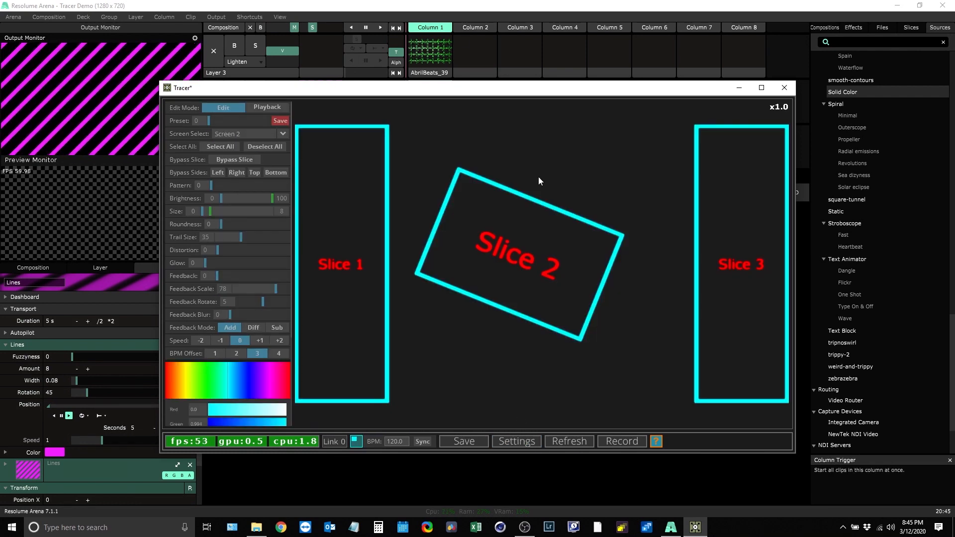
# Step: In Resolume Arena, check the output device options for Screen 2 and the composition's Spout and NDI sharing options
pyautogui.click(508, 38)
pyautogui.hotkey('ctrl', 'shift', 'a')
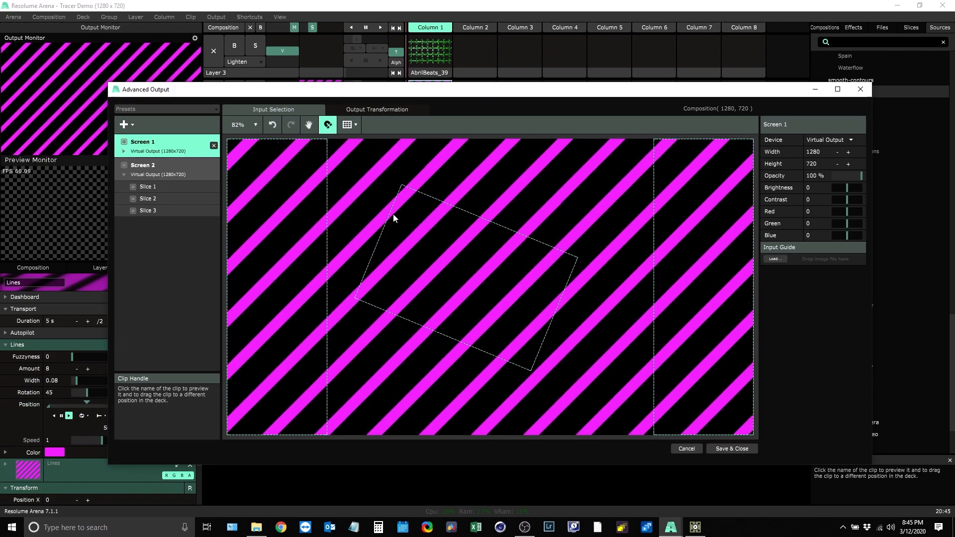
pyautogui.click(175, 170)
pyautogui.rightClick(174, 168)
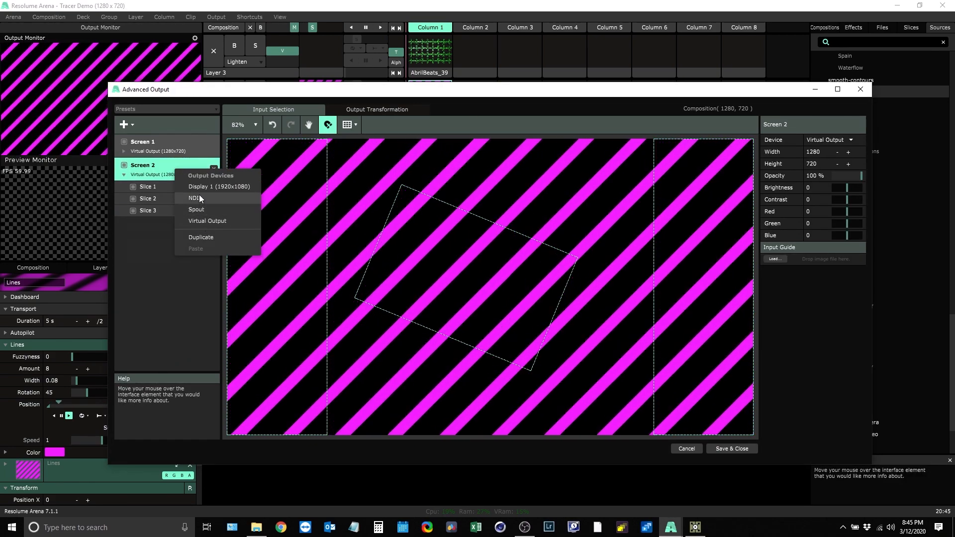
pyautogui.click(860, 89)
pyautogui.click(217, 18)
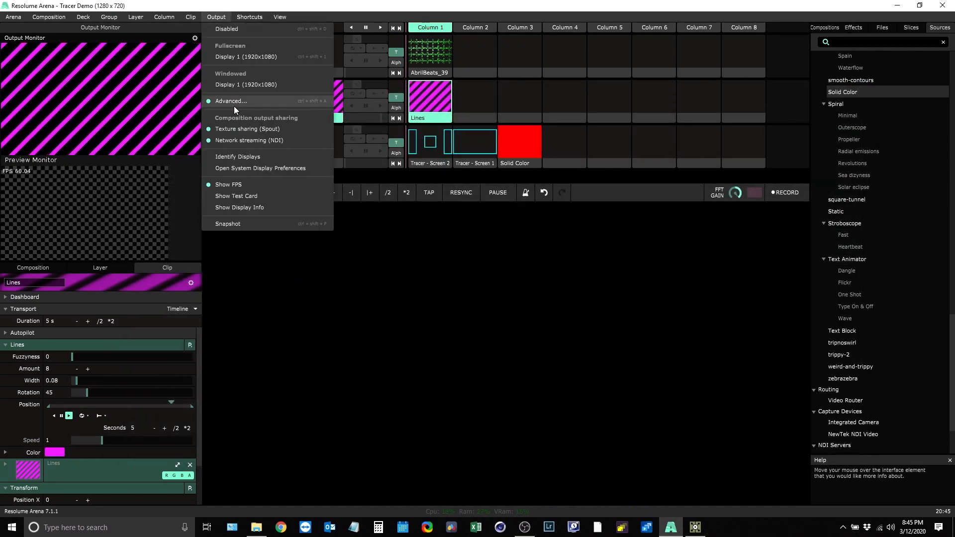
pyautogui.click(333, 4)
# Step: Switch to Tracer and set the texture source of the selected slices to Spout
pyautogui.click(695, 528)
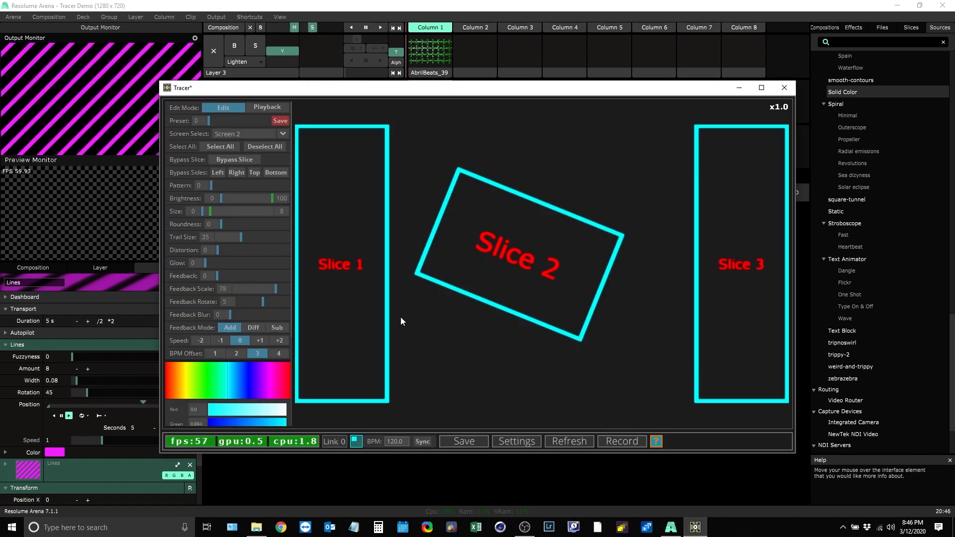
pyautogui.scroll(-6, 225, 367)
pyautogui.click(252, 419)
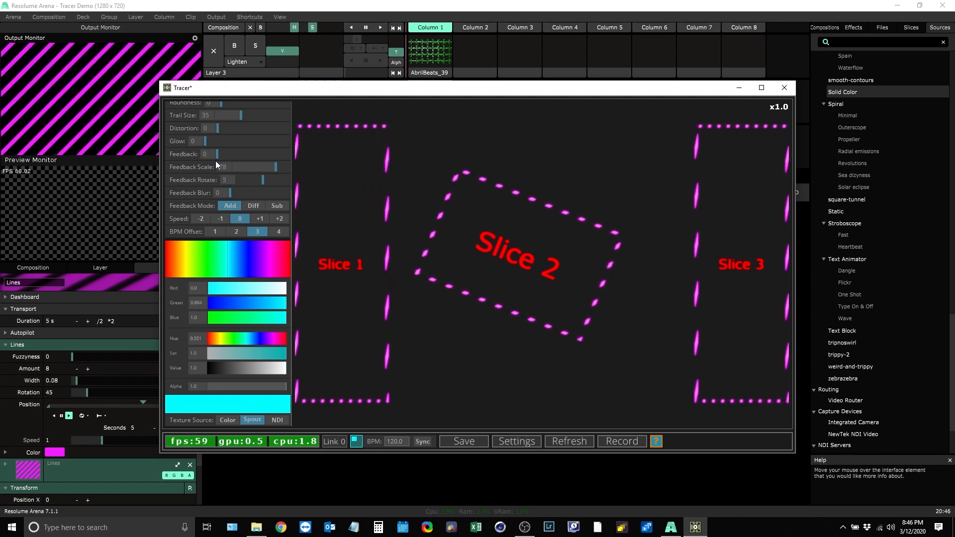
# Step: Try the Feedback and Distortion controls on the Spout texture at 0, and set the texture source back to Color
pyautogui.moveTo(217, 155); pyautogui.dragTo(193, 160)
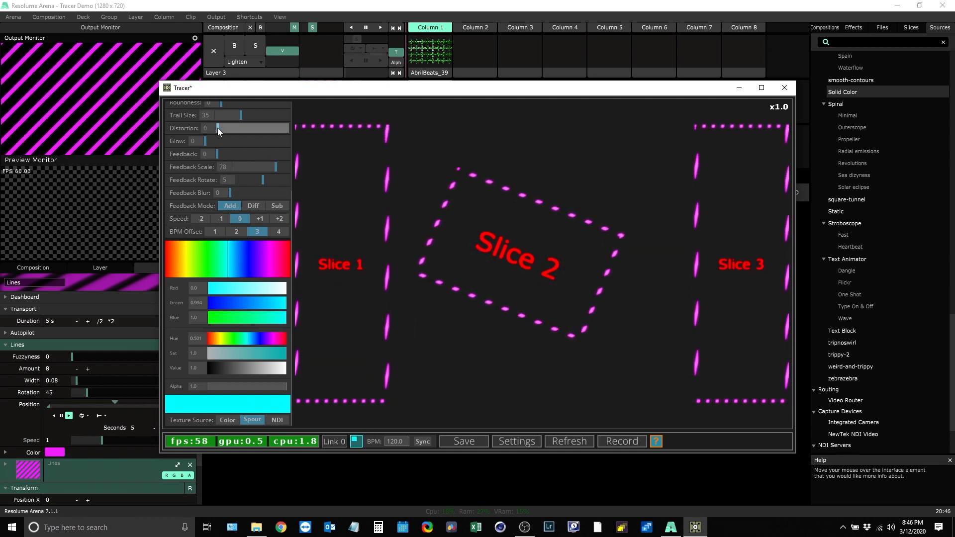
pyautogui.moveTo(218, 127); pyautogui.dragTo(189, 130)
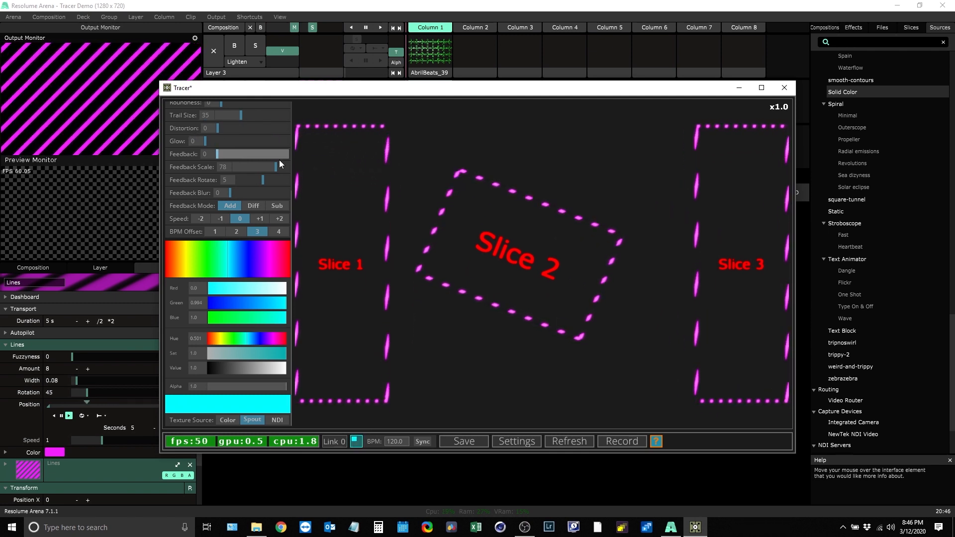
pyautogui.click(230, 420)
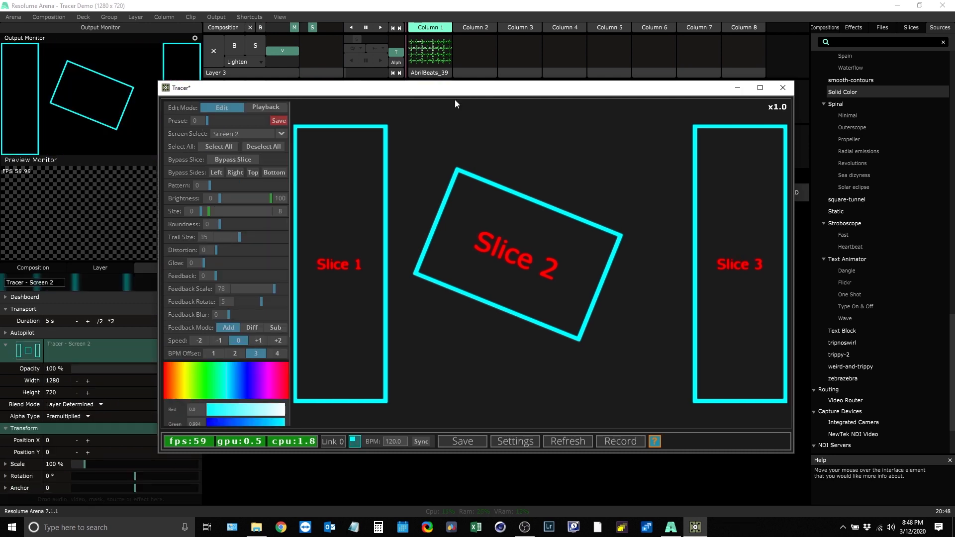
# Step: Open Tracer's settings, and in Resolume Arena set the input rotation of Screen 2's Slice 2 to 0 and save the output setup
pyautogui.click(521, 440)
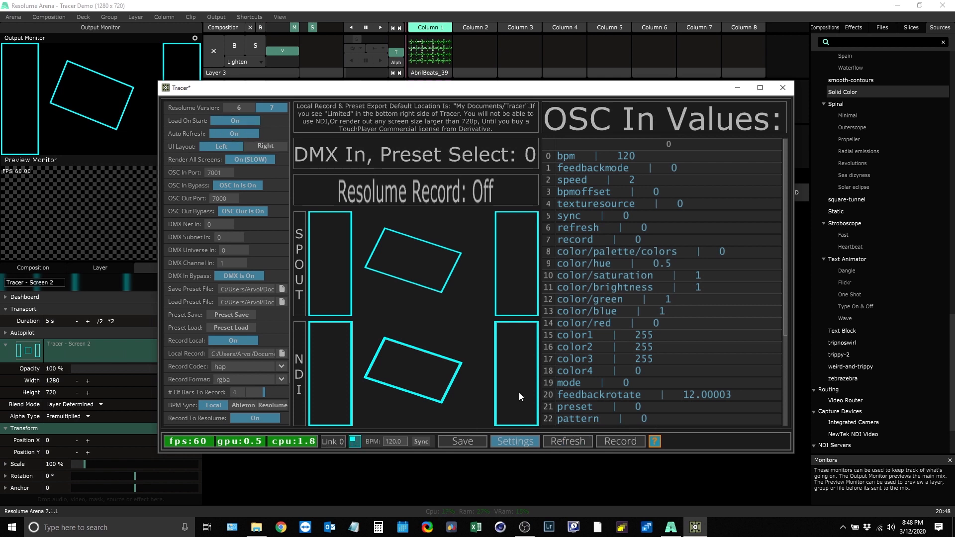
pyautogui.click(451, 10)
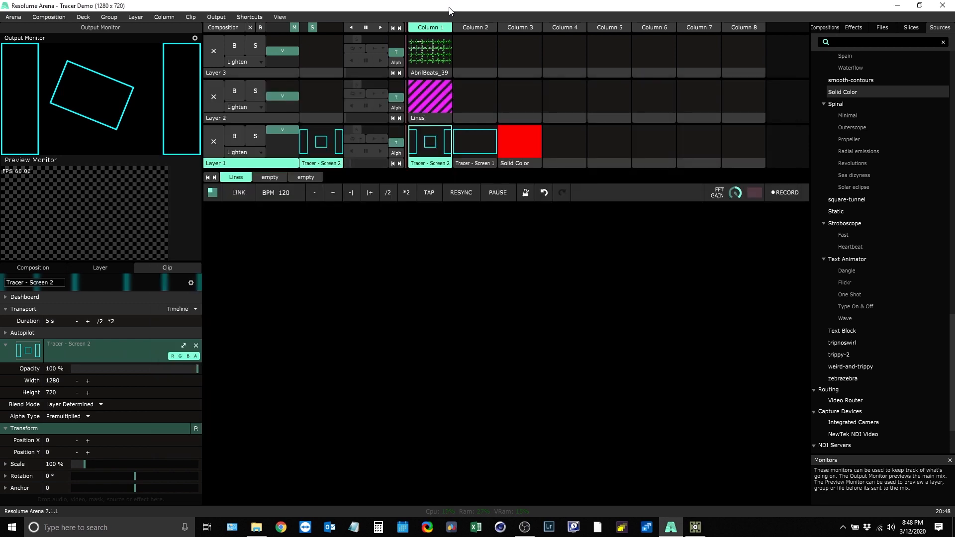
pyautogui.hotkey('ctrl', 'shift', 'a')
pyautogui.click(468, 295)
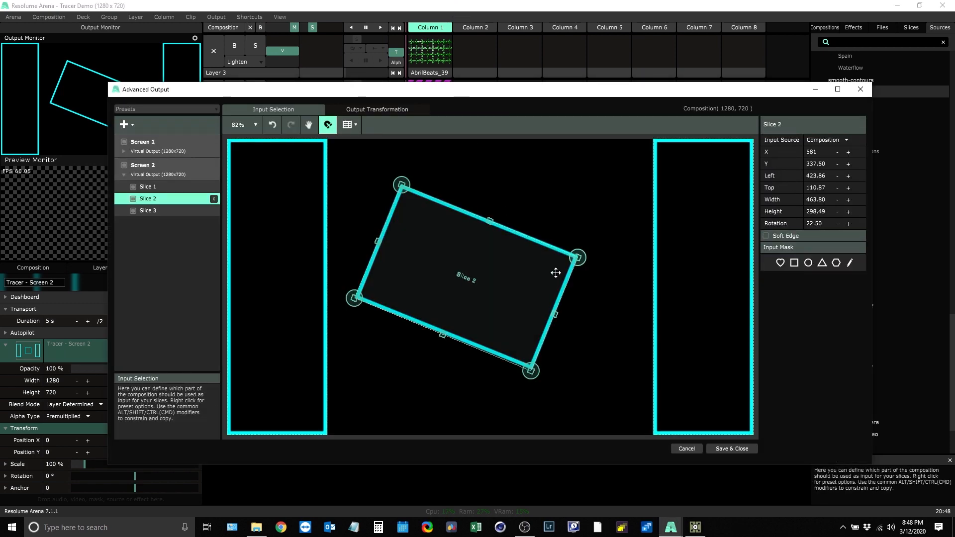
pyautogui.doubleClick(830, 224)
pyautogui.write('0')
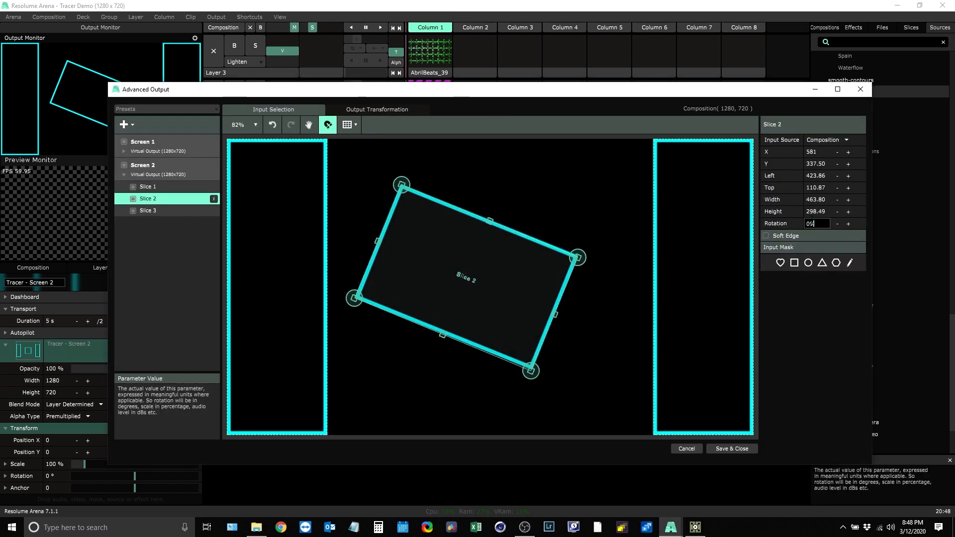
pyautogui.press('Return')
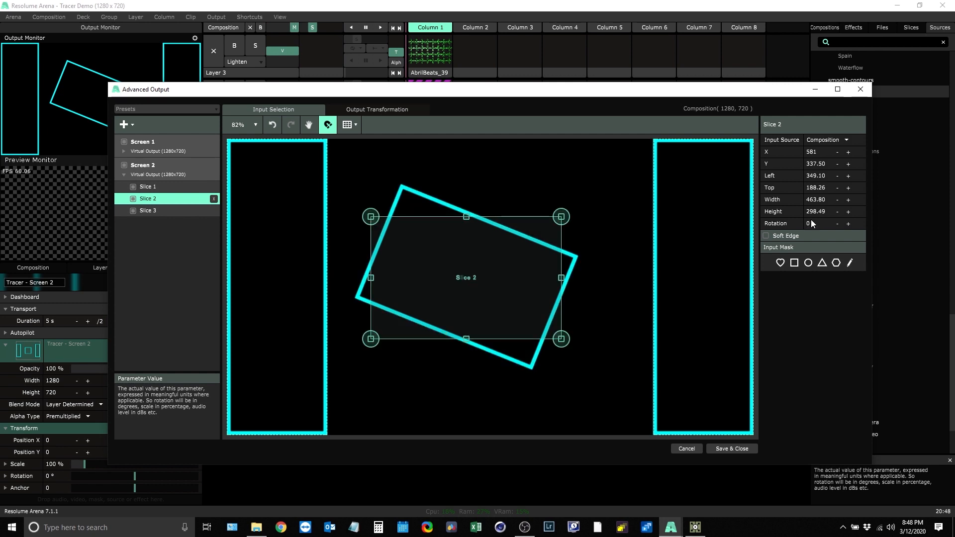
pyautogui.click(732, 449)
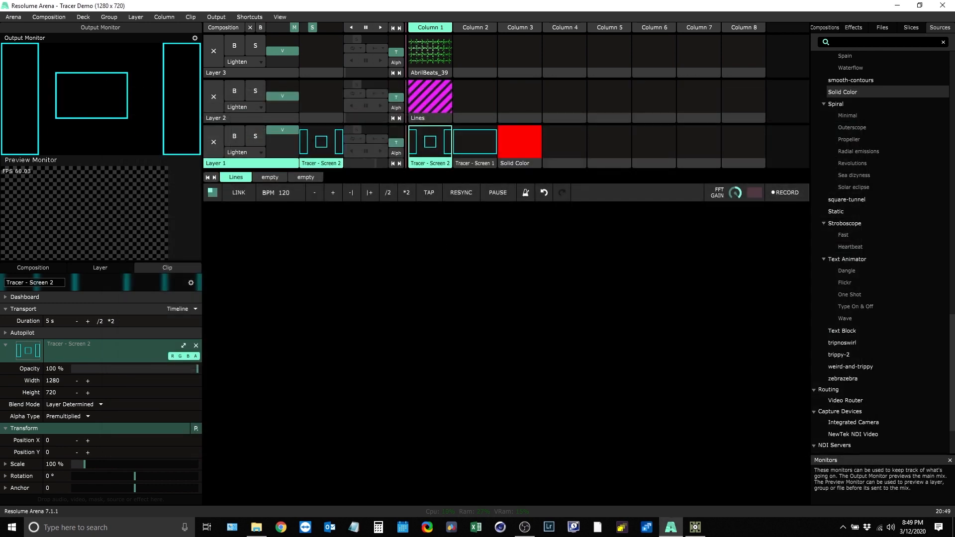
# Step: Turn off Auto Refresh in Tracer, and in Resolume Arena set Slice 2's input rotation to 35 and save the output setup
pyautogui.click(695, 527)
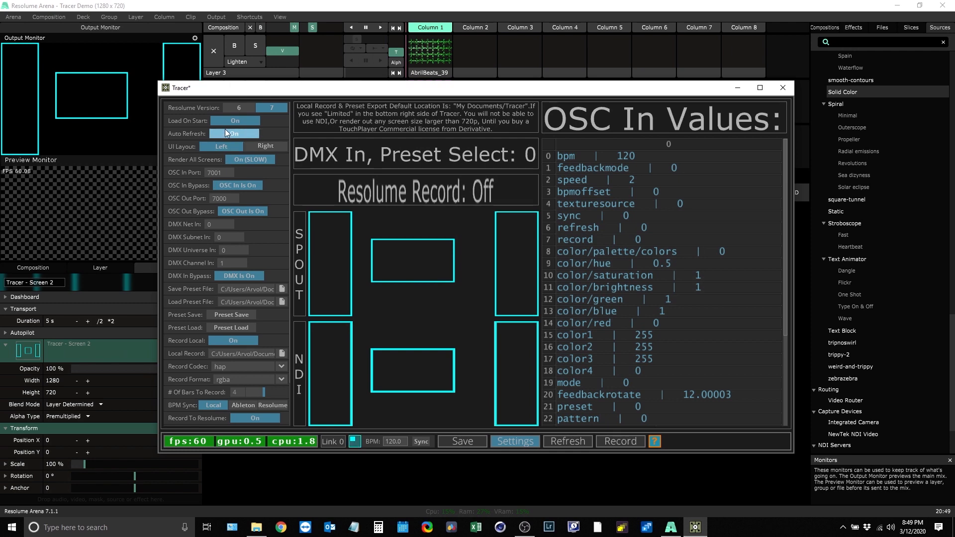
pyautogui.click(329, 6)
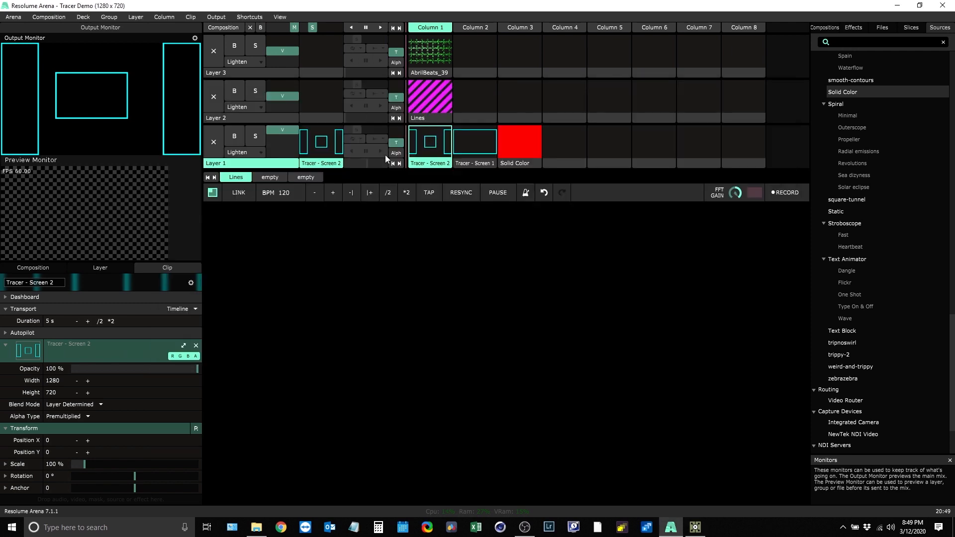
pyautogui.hotkey('ctrl', 'shift', 'a')
pyautogui.click(437, 294)
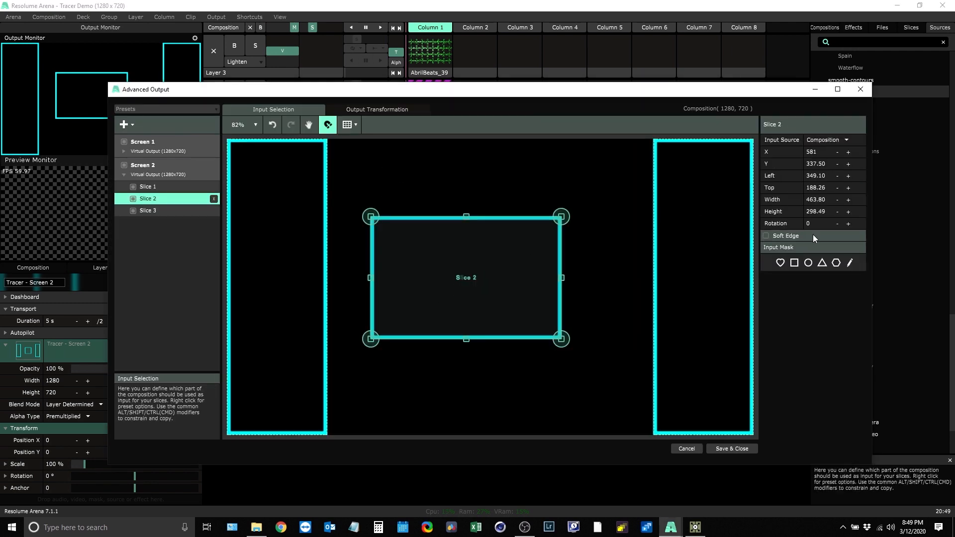
pyautogui.doubleClick(808, 223)
pyautogui.write('35')
pyautogui.press('Return')
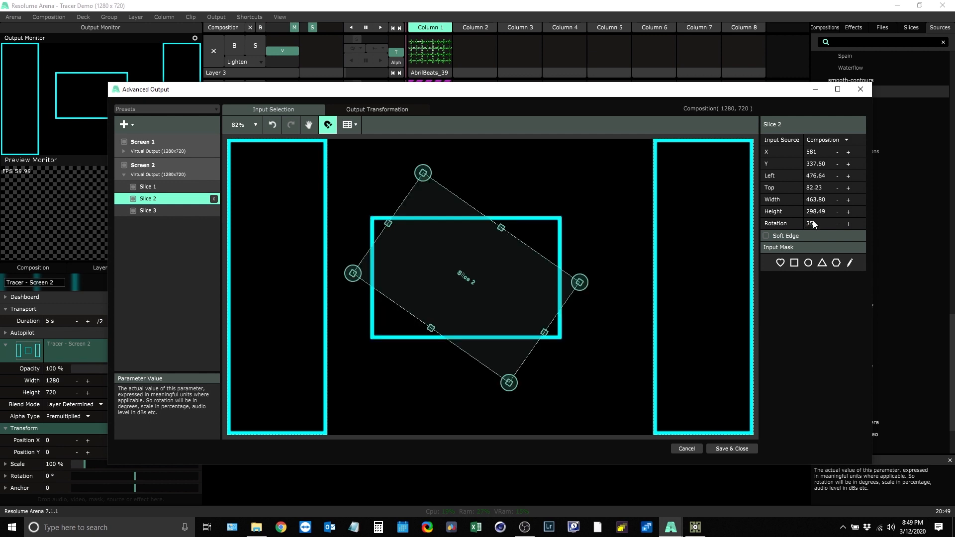
pyautogui.click(730, 448)
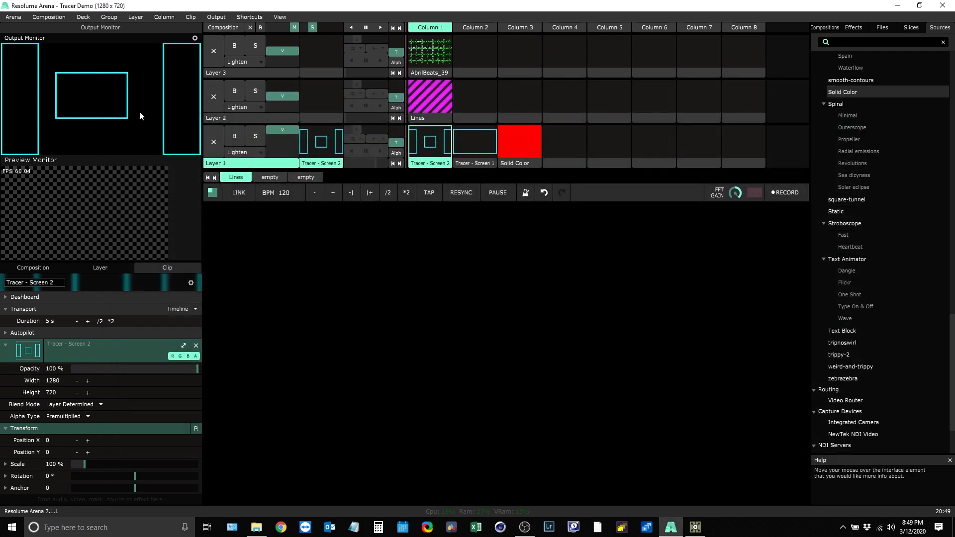
# Step: Switch to Tracer and turn Auto Refresh back on
pyautogui.click(695, 527)
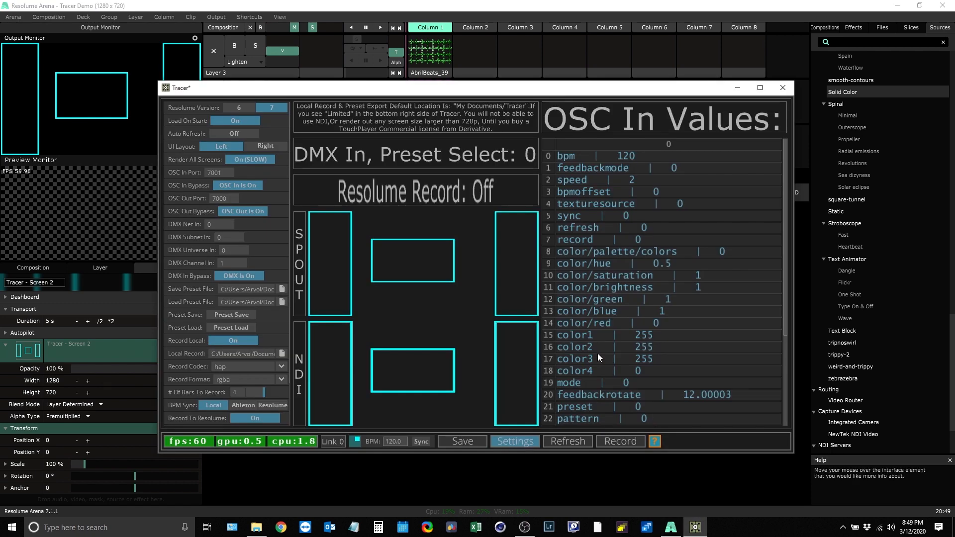
pyautogui.click(236, 131)
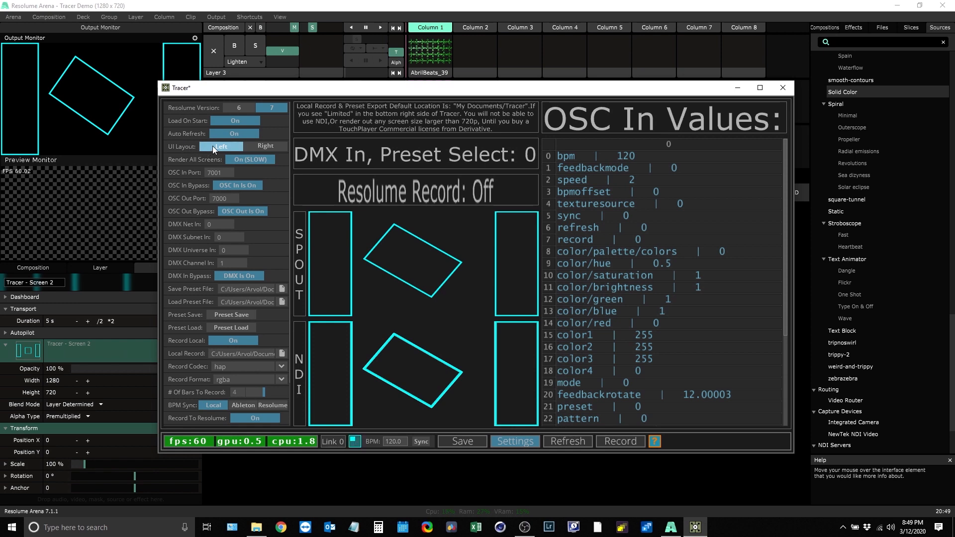
# Step: Try the UI Layout setting by alternating between Right and Left, ending on Left
pyautogui.click(262, 147)
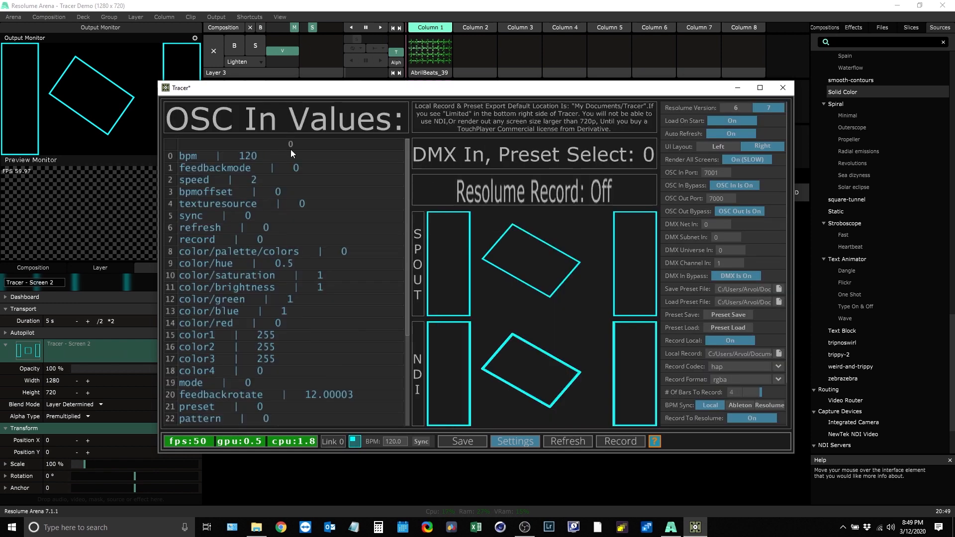
pyautogui.click(720, 145)
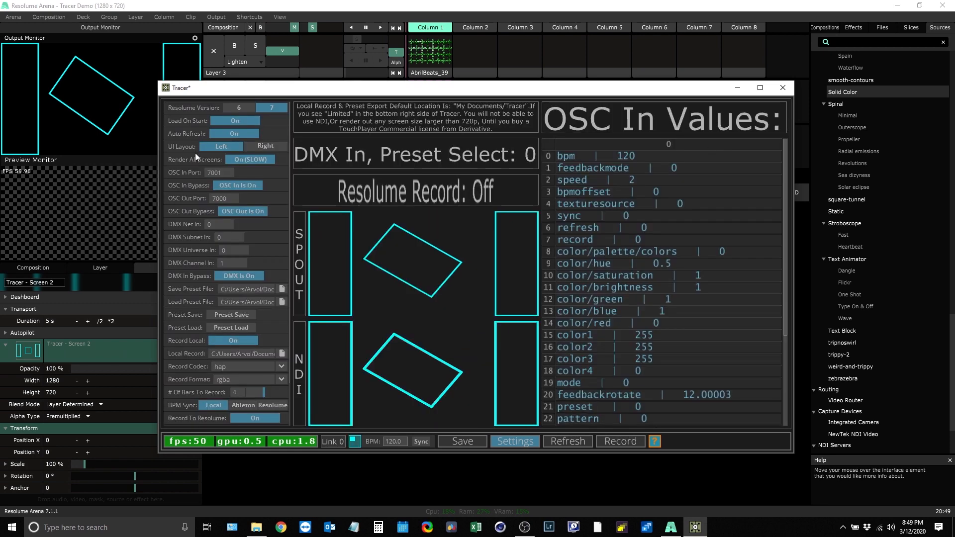
pyautogui.click(261, 145)
pyautogui.click(720, 146)
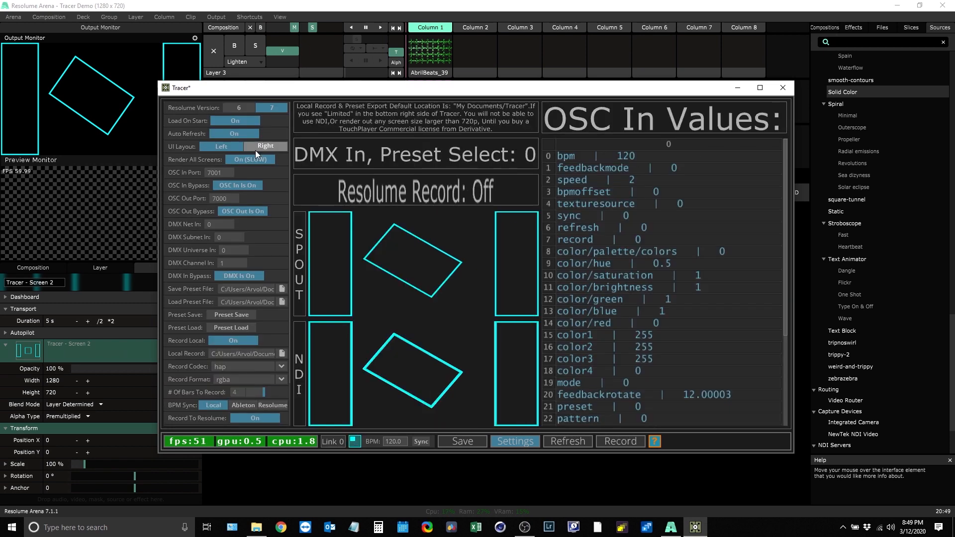
pyautogui.click(262, 148)
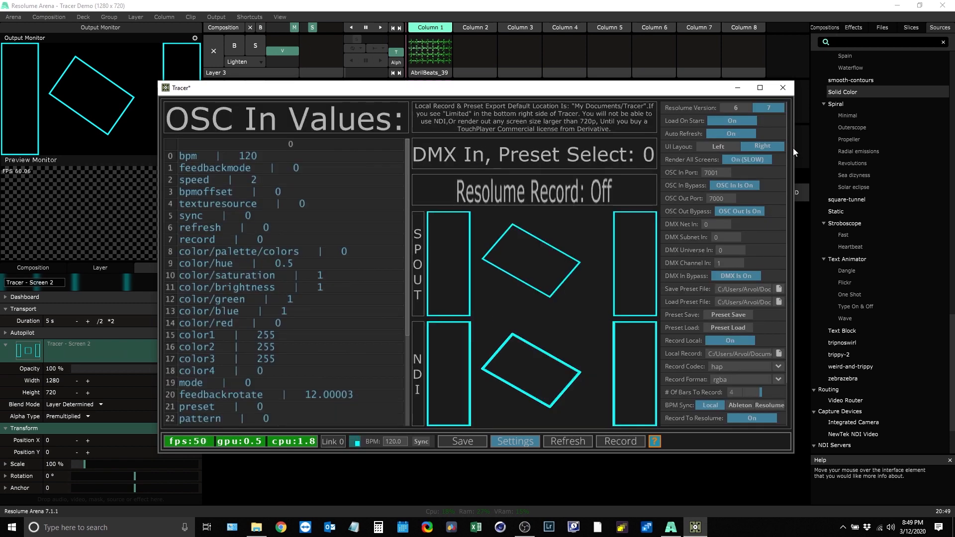
pyautogui.click(726, 150)
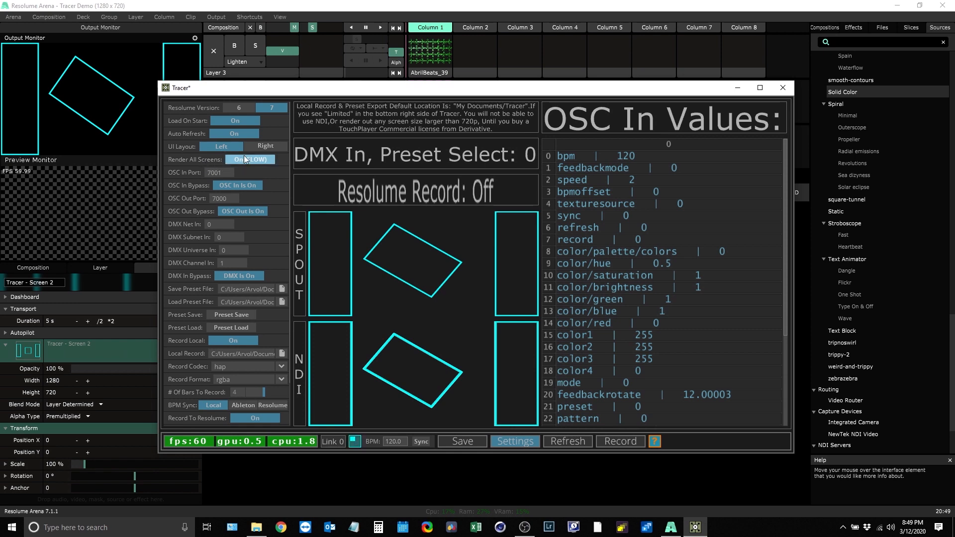
# Step: In Resolume Arena, alternate between the Tracer - Screen 1 and Tracer - Screen 2 clips on Layer 1, ending on Screen 2
pyautogui.click(331, 22)
pyautogui.click(473, 141)
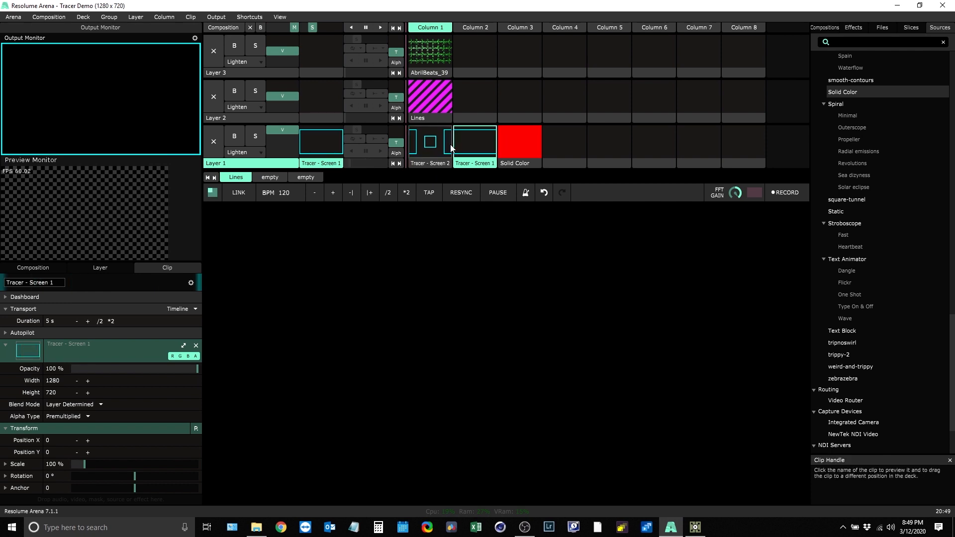
pyautogui.click(430, 144)
pyautogui.click(467, 139)
pyautogui.click(435, 143)
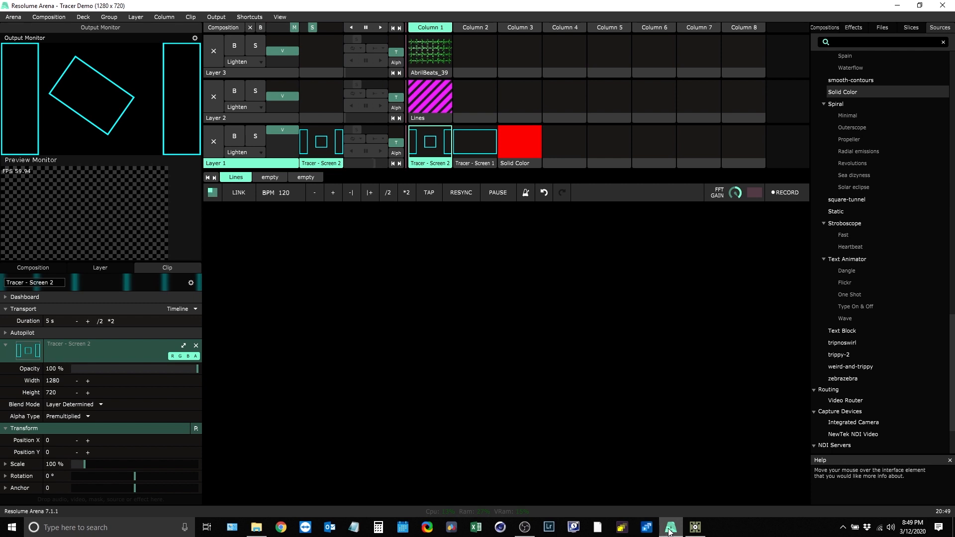
# Step: Review Tracer's OSC port settings and compare them with the incoming and outgoing ports in Resolume Arena's OSC preferences
pyautogui.click(696, 527)
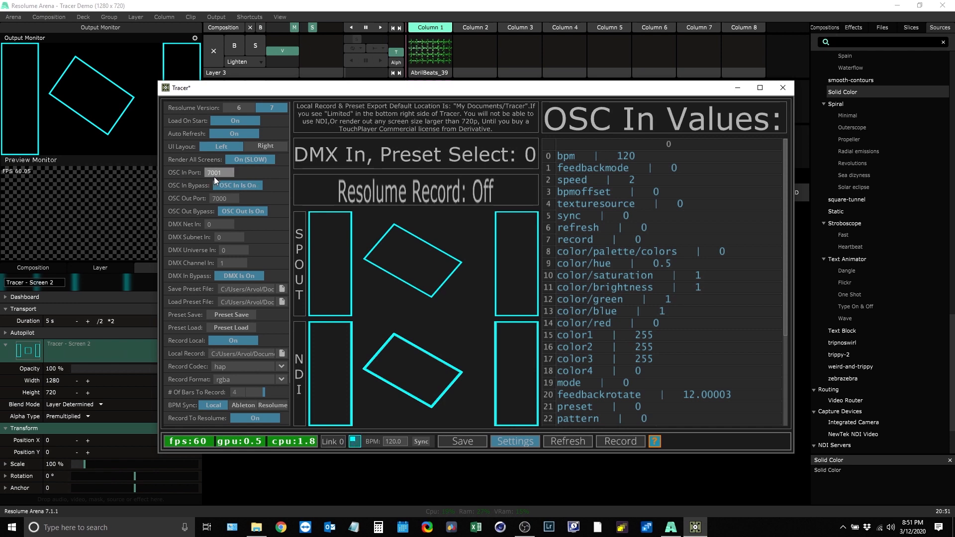
pyautogui.click(277, 5)
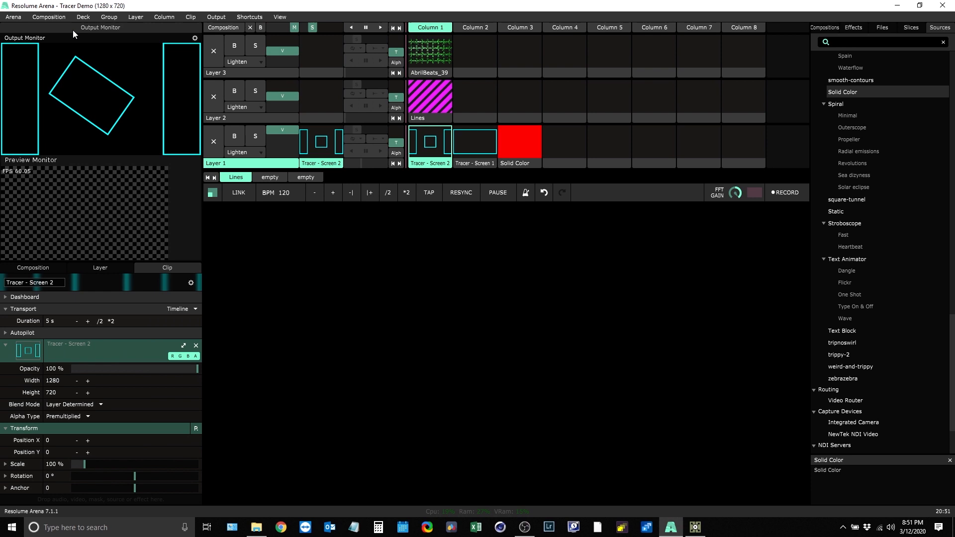
pyautogui.click(16, 19)
pyautogui.click(22, 33)
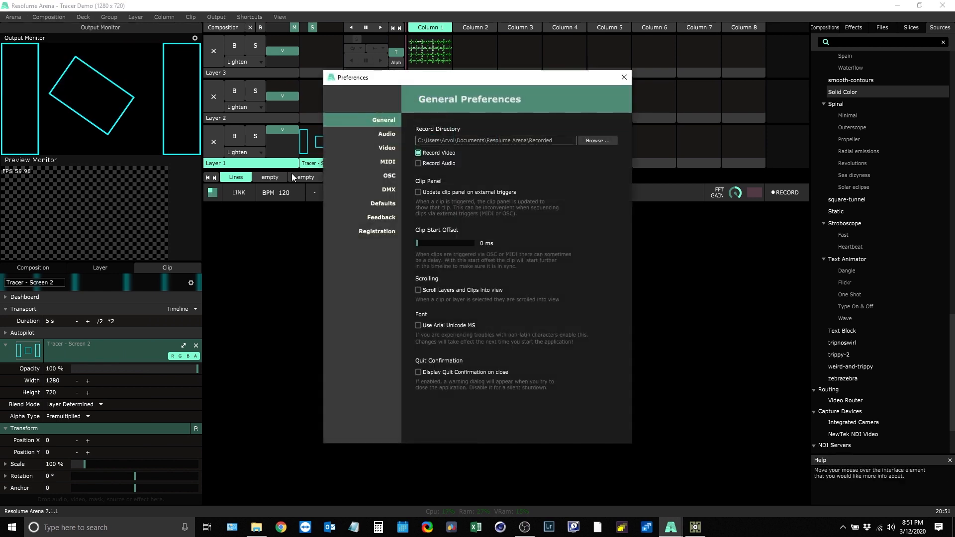
pyautogui.click(384, 174)
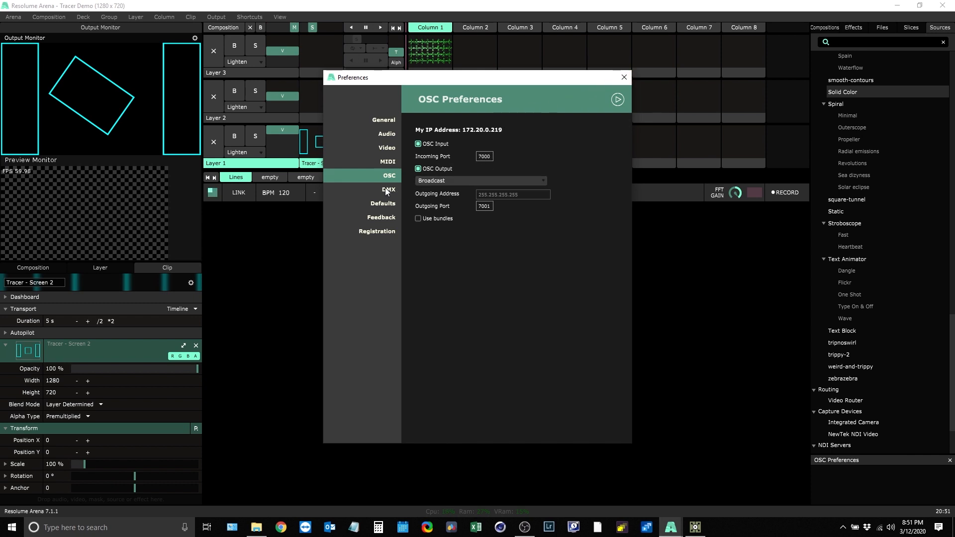
pyautogui.click(624, 77)
# Step: Switch to Tracer, look at the preset controls on the main editing page, and return to the settings
pyautogui.click(699, 525)
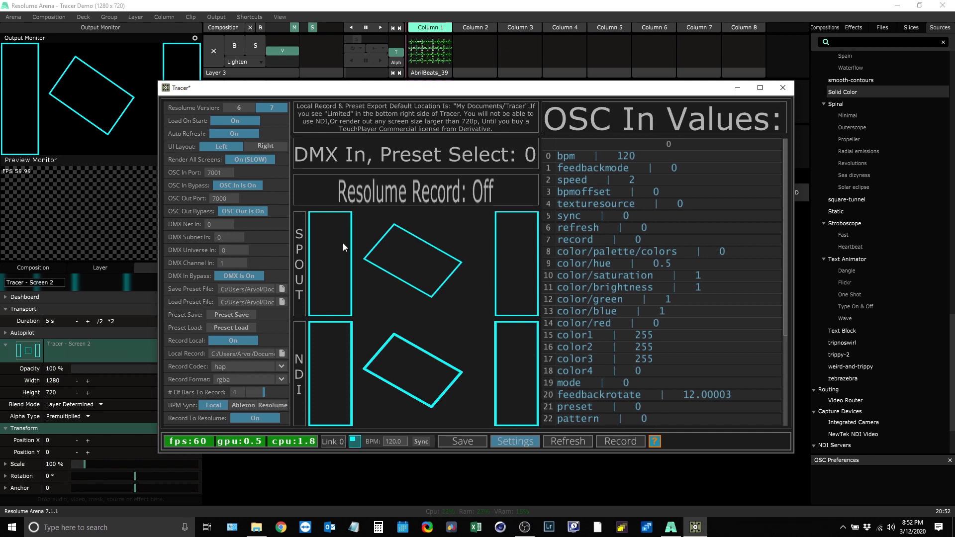
pyautogui.click(513, 441)
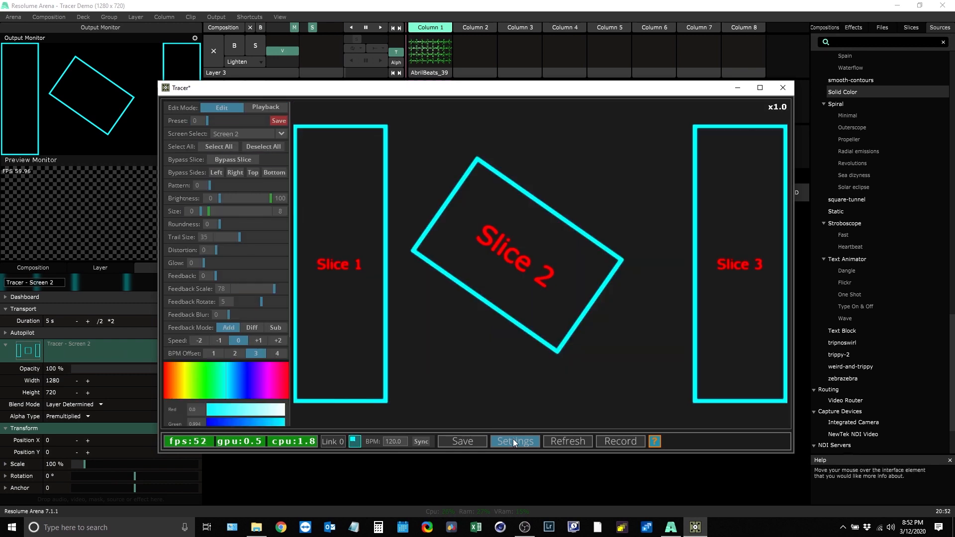
pyautogui.moveTo(221, 120); pyautogui.dragTo(195, 125)
pyautogui.click(506, 442)
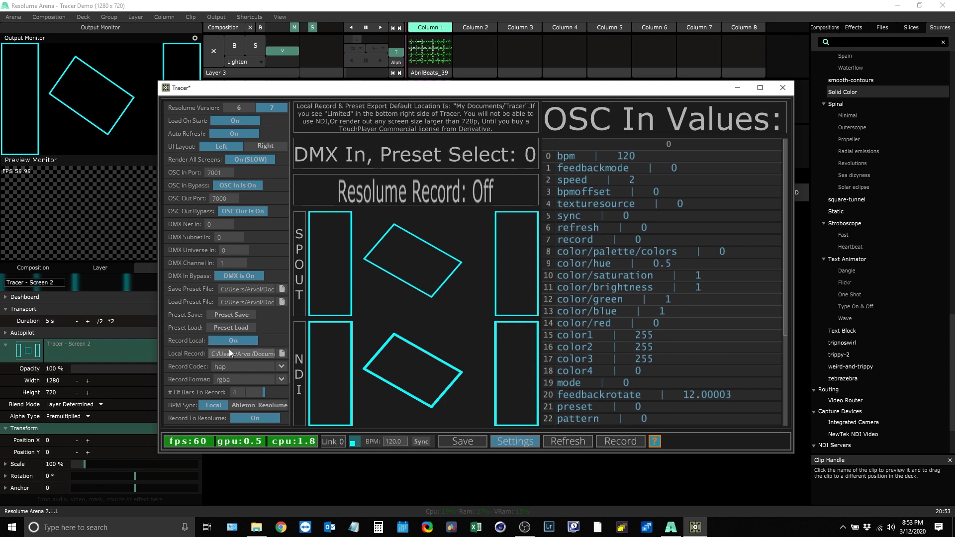
# Step: Look through the recording settings and move the Tracer window aside to see Resolume Arena's Record control, bringing it back over the composition
pyautogui.scroll(-2, 231, 343)
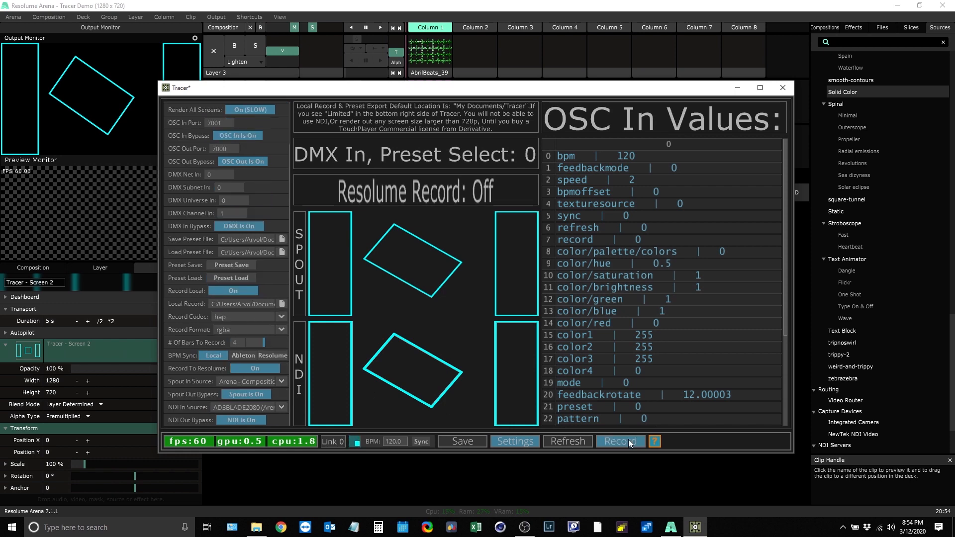
pyautogui.moveTo(680, 90); pyautogui.dragTo(670, 207)
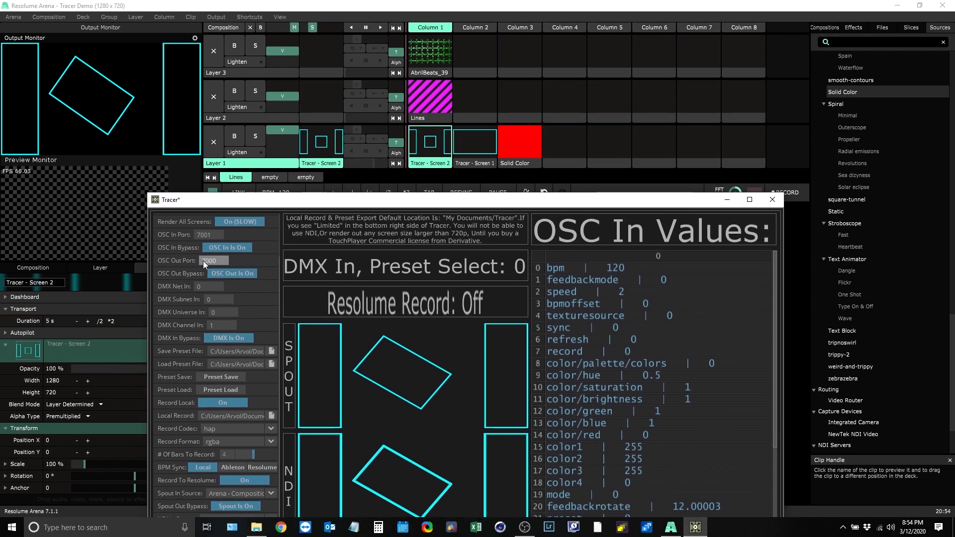
pyautogui.moveTo(304, 201); pyautogui.dragTo(285, 217)
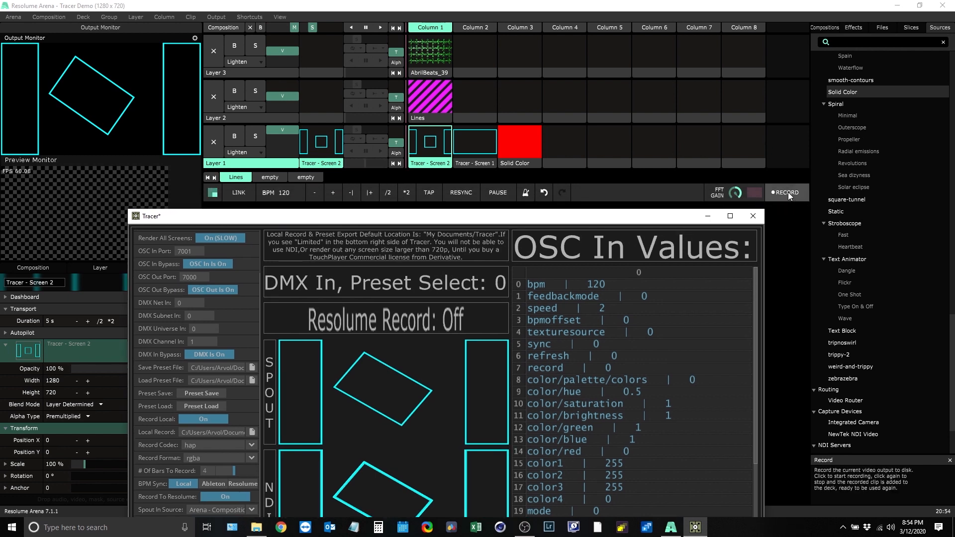
pyautogui.moveTo(555, 220); pyautogui.dragTo(576, 129)
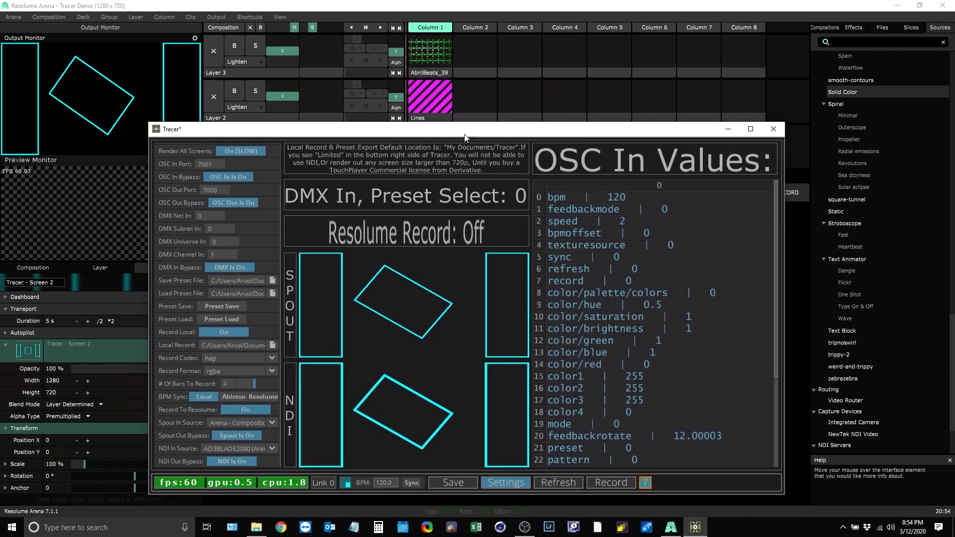
pyautogui.moveTo(569, 129); pyautogui.dragTo(598, 111)
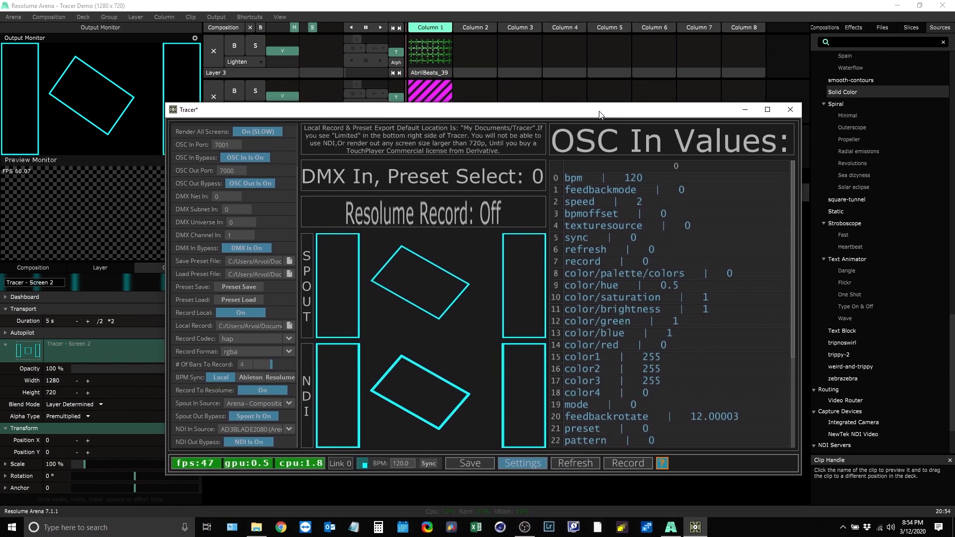
# Step: Switch OSC Out Bypass off and back on in the Tracer settings
pyautogui.click(257, 183)
pyautogui.click(256, 183)
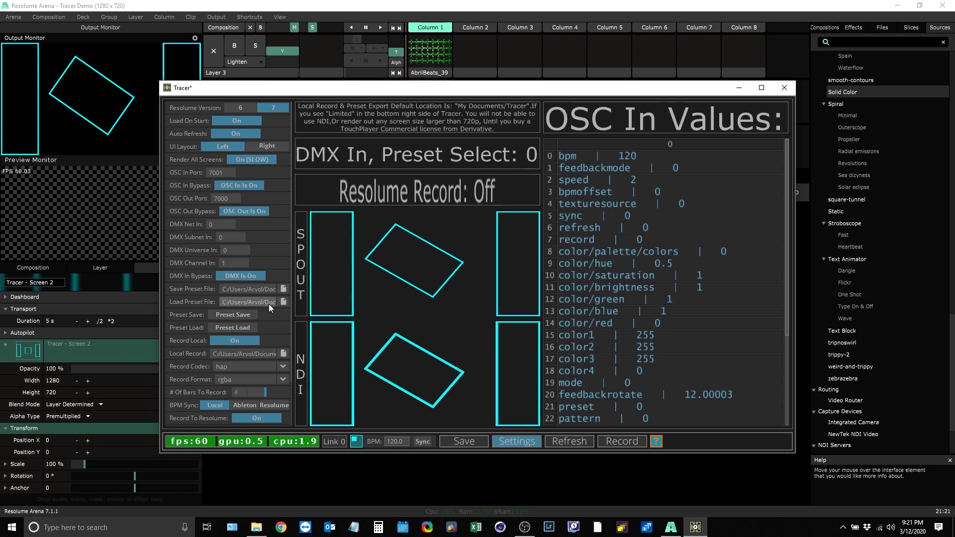
# Step: Review the BPM Sync options, set Tracer's BPM to 400, and switch to Resolume Arena to check its tempo
pyautogui.scroll(-2, 246, 315)
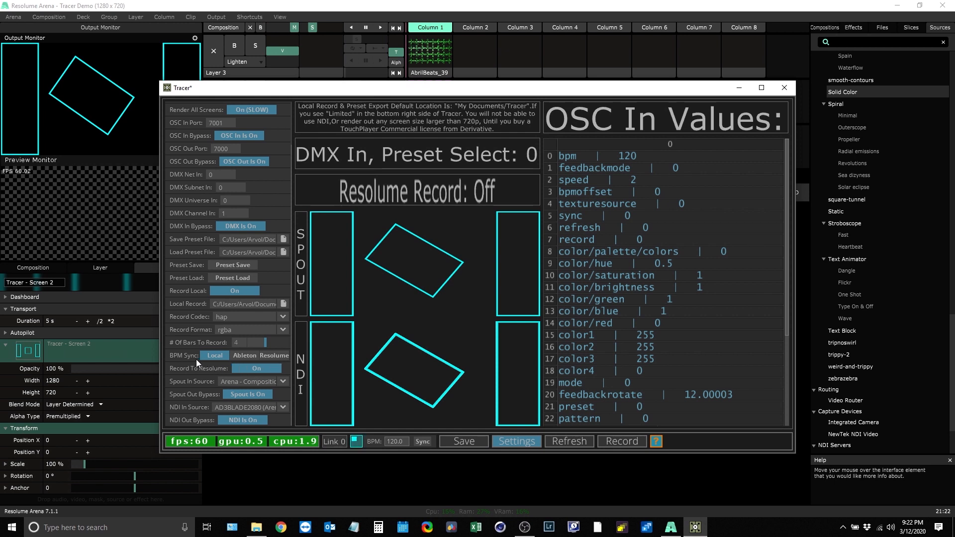
pyautogui.click(396, 440)
pyautogui.press('BackSpace')
pyautogui.press('BackSpace')
pyautogui.press('BackSpace')
pyautogui.write('300')
pyautogui.click(374, 3)
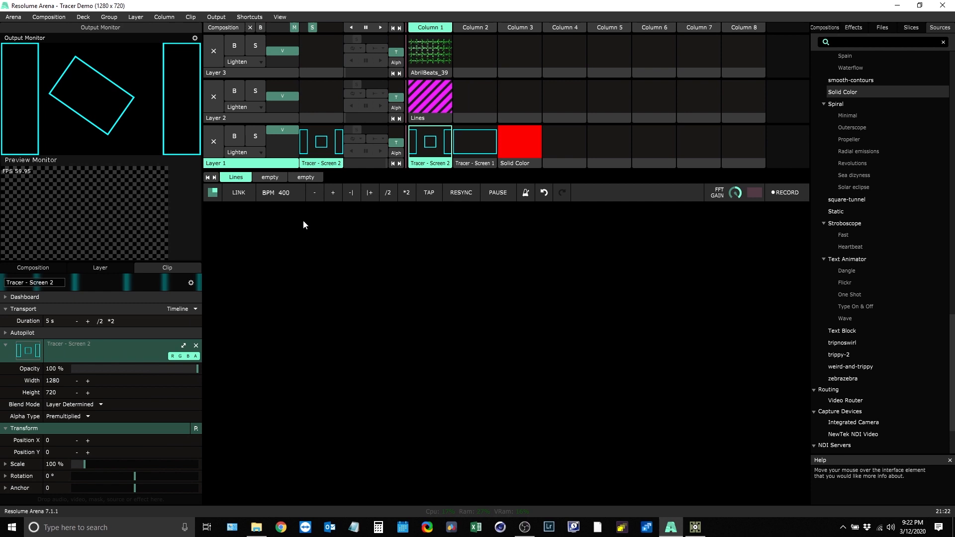
# Step: Enable Link in Resolume Arena and set Tracer's BPM Sync to Ableton
pyautogui.click(241, 195)
pyautogui.click(696, 528)
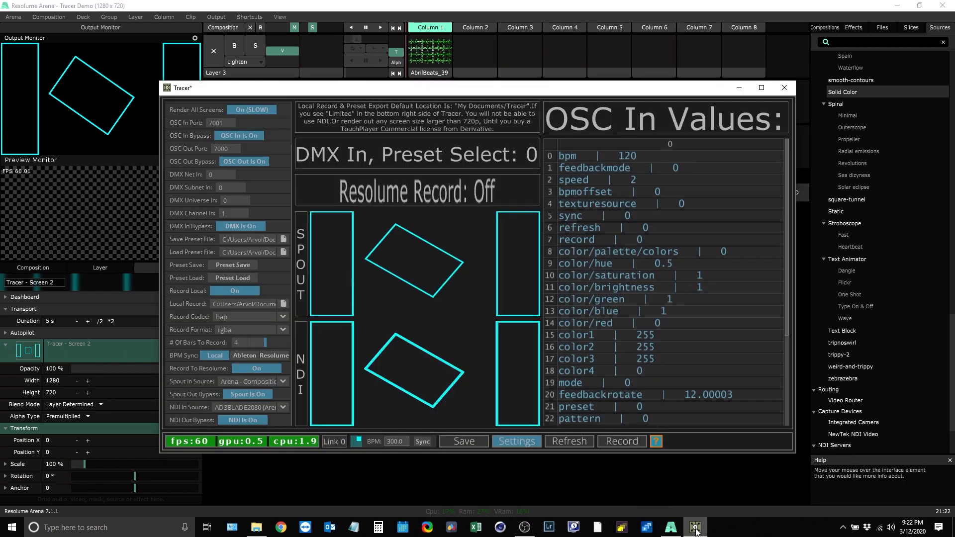
pyautogui.click(336, 441)
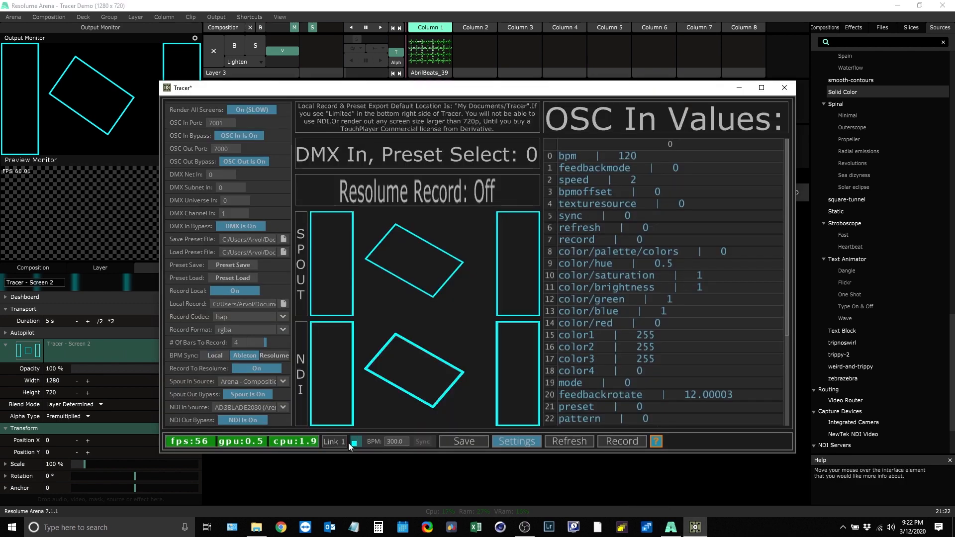
# Step: Set Resolume Arena's BPM to 400 and return to Tracer to check its synced tempo
pyautogui.click(396, 5)
pyautogui.click(285, 194)
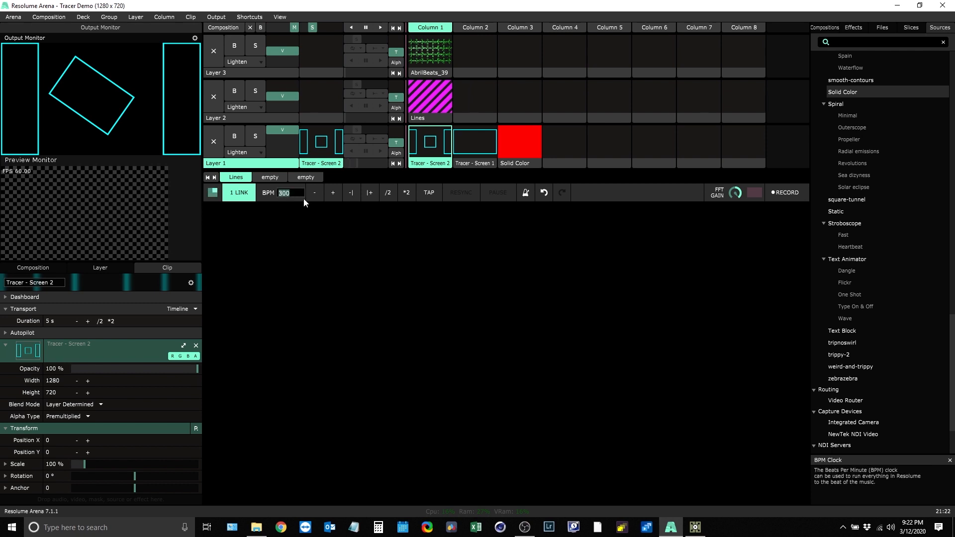
pyautogui.write('400')
pyautogui.press('Return')
pyautogui.click(696, 528)
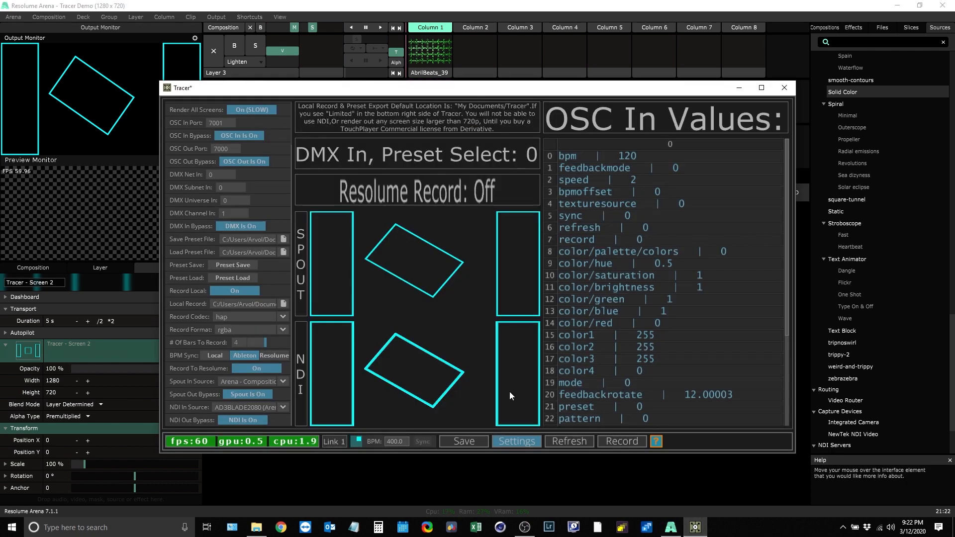
# Step: Set Tracer's BPM Sync to Resolume, change Resolume Arena's BPM to 200, and check the tempo in Tracer
pyautogui.click(273, 357)
pyautogui.hotkey('alt', 'Tab')
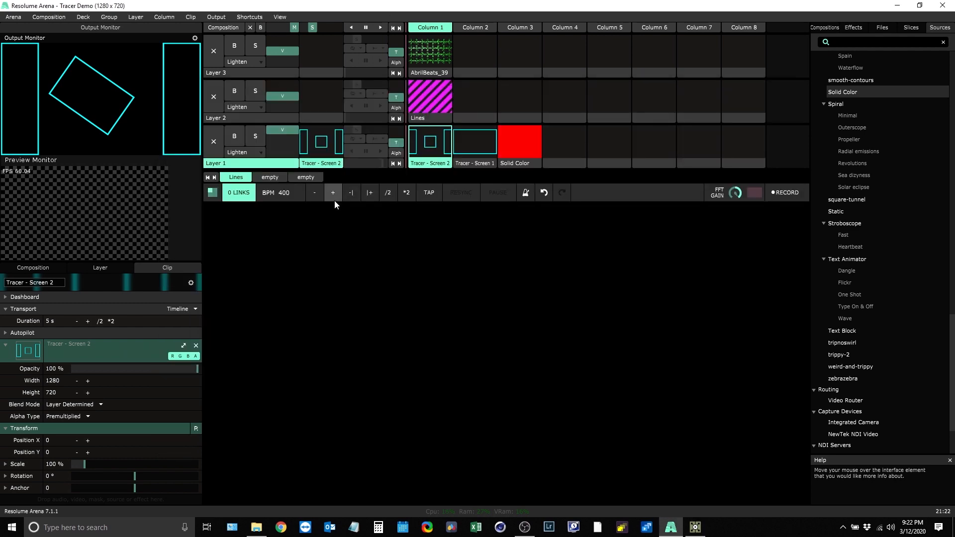
pyautogui.doubleClick(291, 192)
pyautogui.write('2')
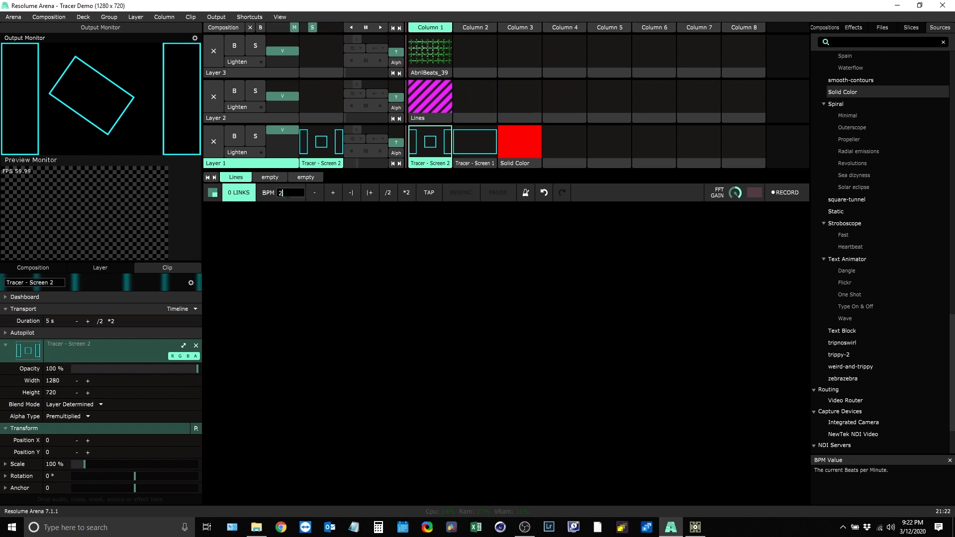
pyautogui.write('00')
pyautogui.press('Return')
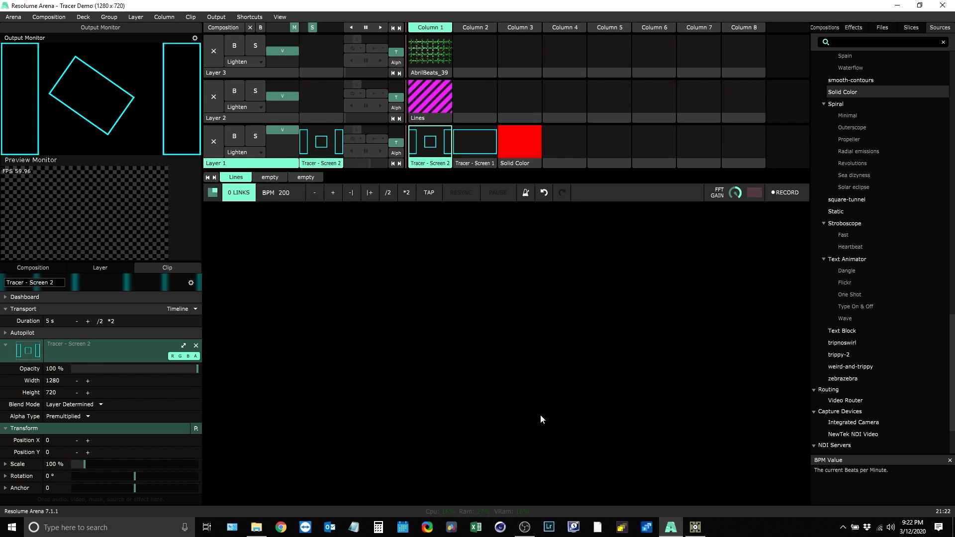
pyautogui.click(696, 526)
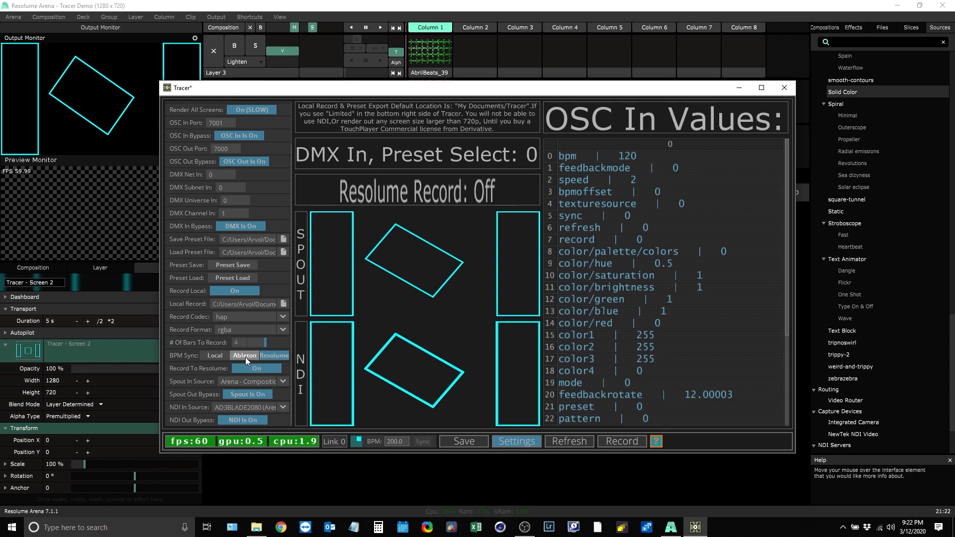
# Step: Turn off Link in Resolume Arena and return to the Tracer settings
pyautogui.click(384, 4)
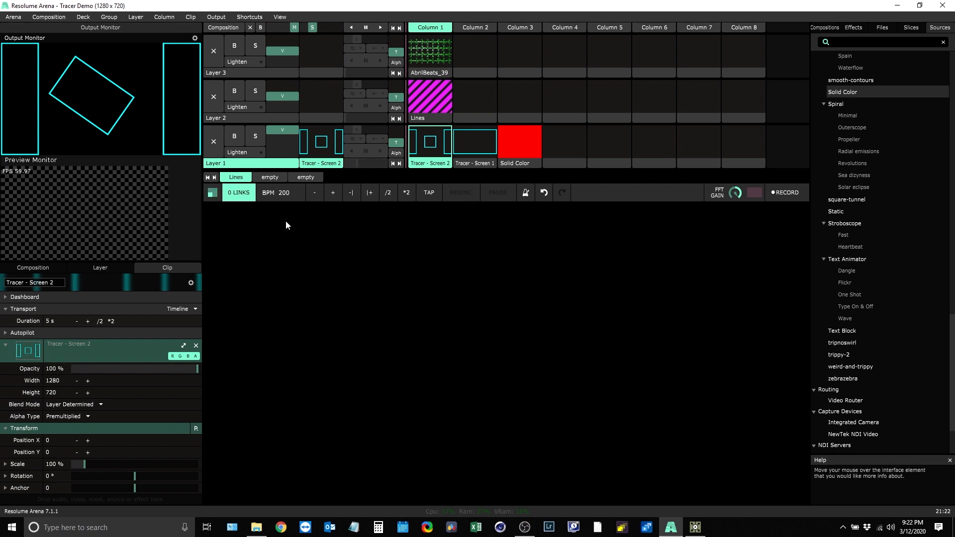
pyautogui.click(235, 194)
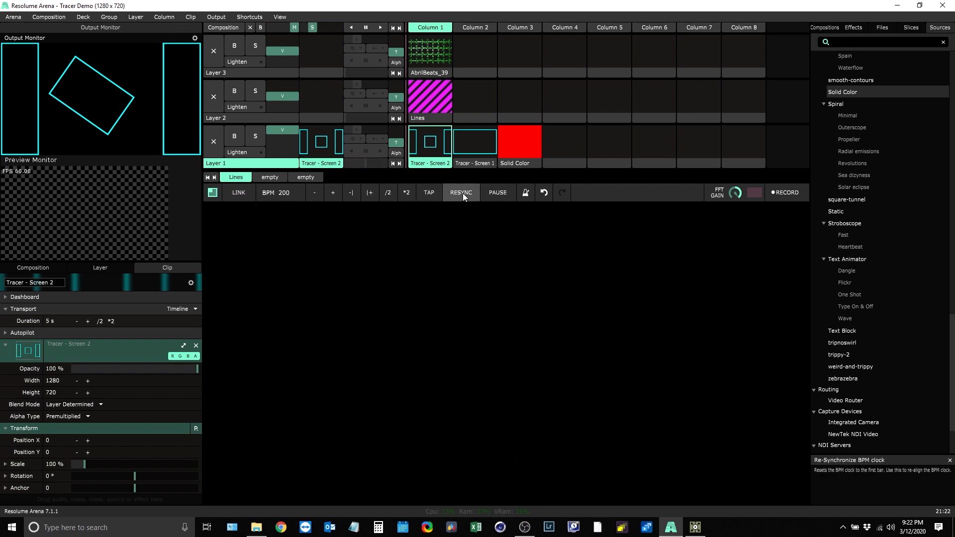
pyautogui.click(695, 527)
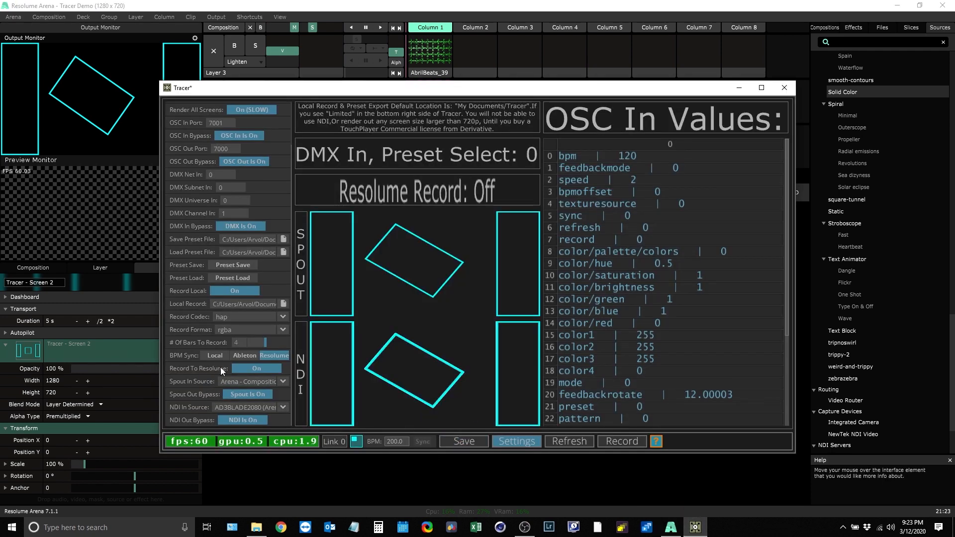
# Step: Cycle Tracer's BPM Sync through Local, Ableton and Resolume, and set it back to Local
pyautogui.click(213, 357)
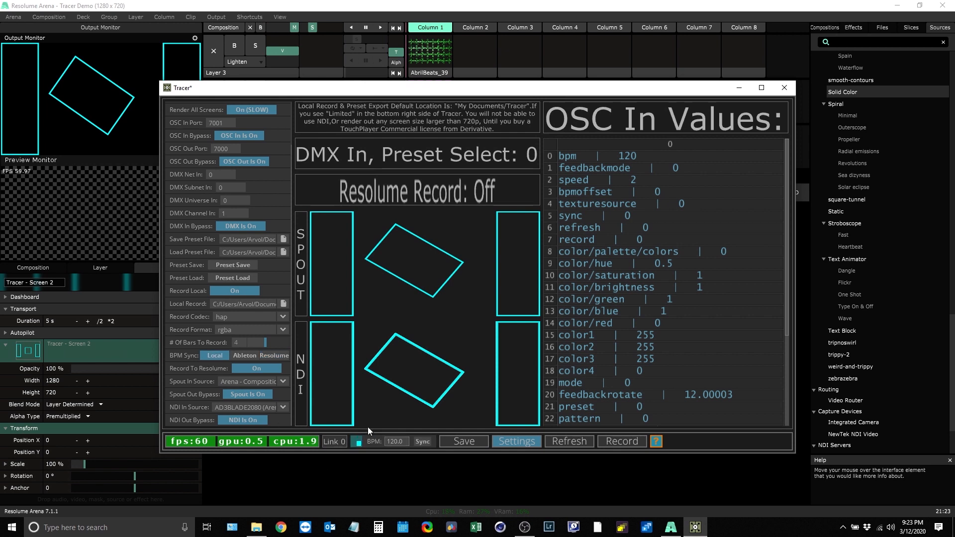
pyautogui.click(241, 357)
pyautogui.click(271, 355)
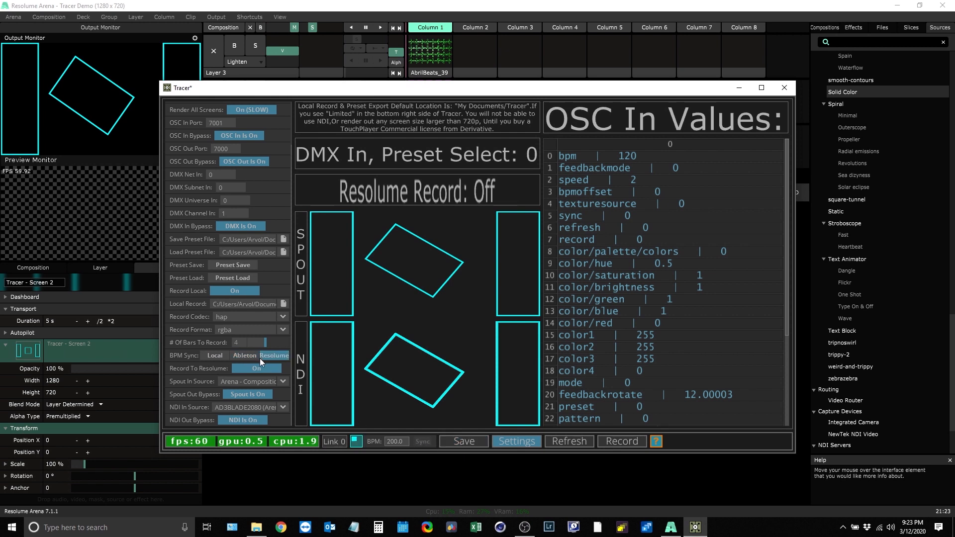
pyautogui.click(213, 356)
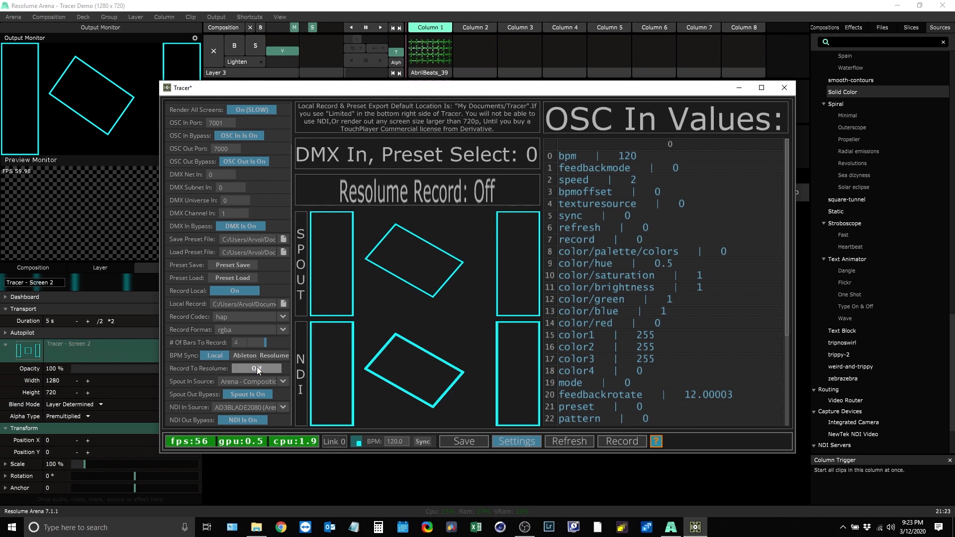
# Step: Look over the Tracer settings list and the main editing page, and return to the settings
pyautogui.scroll(2, 222, 286)
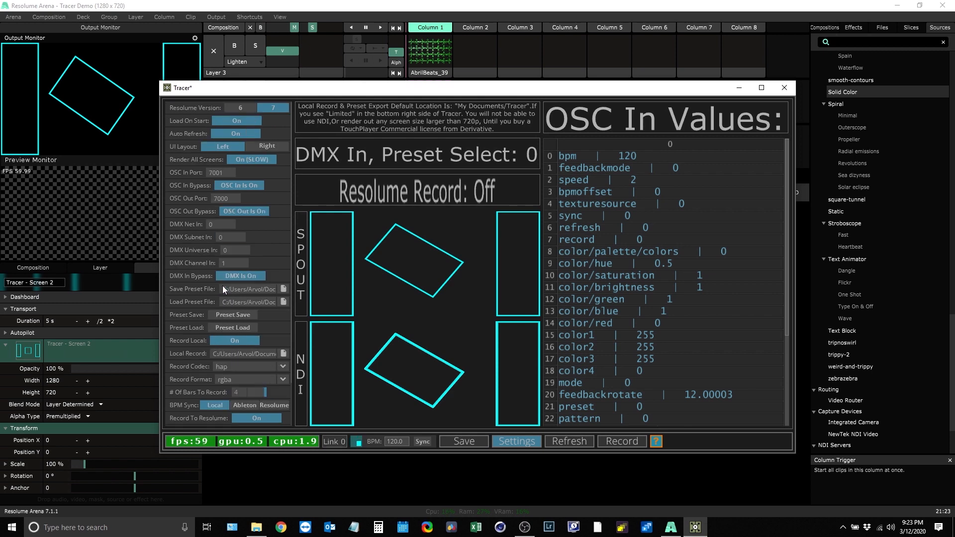
pyautogui.scroll(-2, 209, 219)
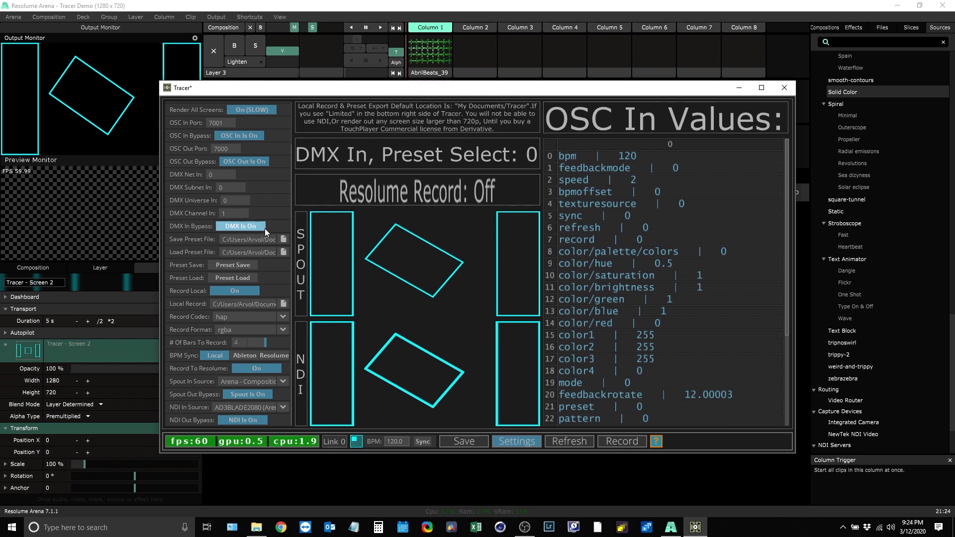
pyautogui.click(514, 441)
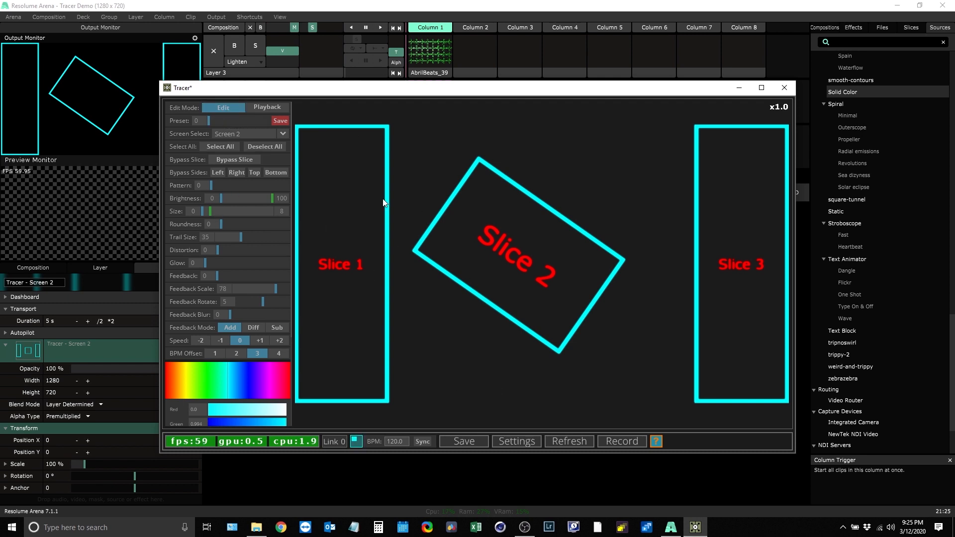
pyautogui.click(511, 440)
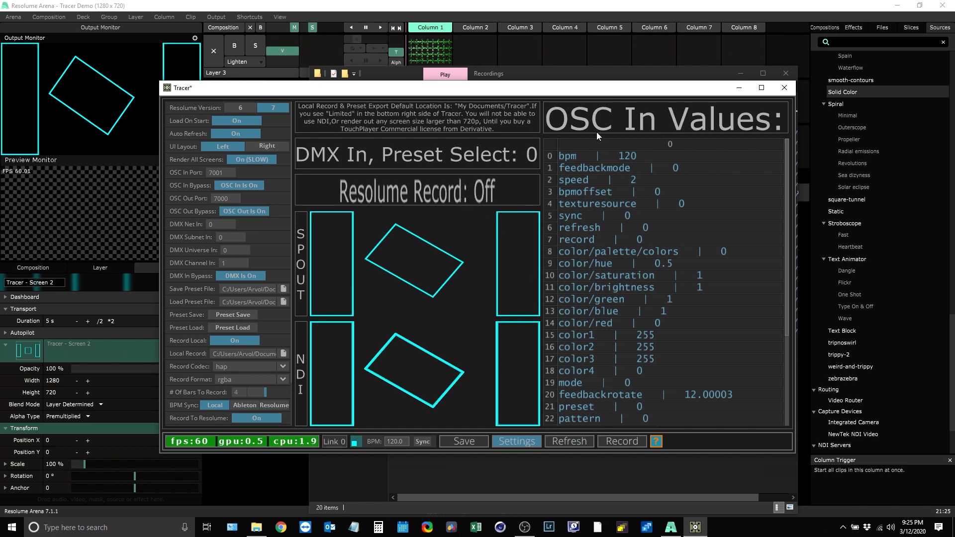
# Step: Move the Tracer window aside, minimize the Recordings folder window behind it, and reposition Tracer over the composition
pyautogui.moveTo(567, 93); pyautogui.dragTo(462, 82)
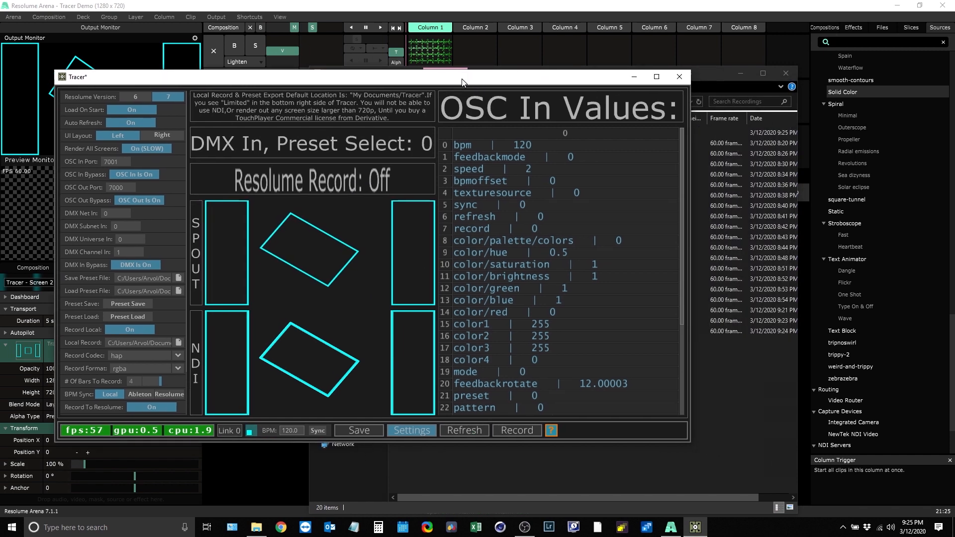
pyautogui.click(739, 75)
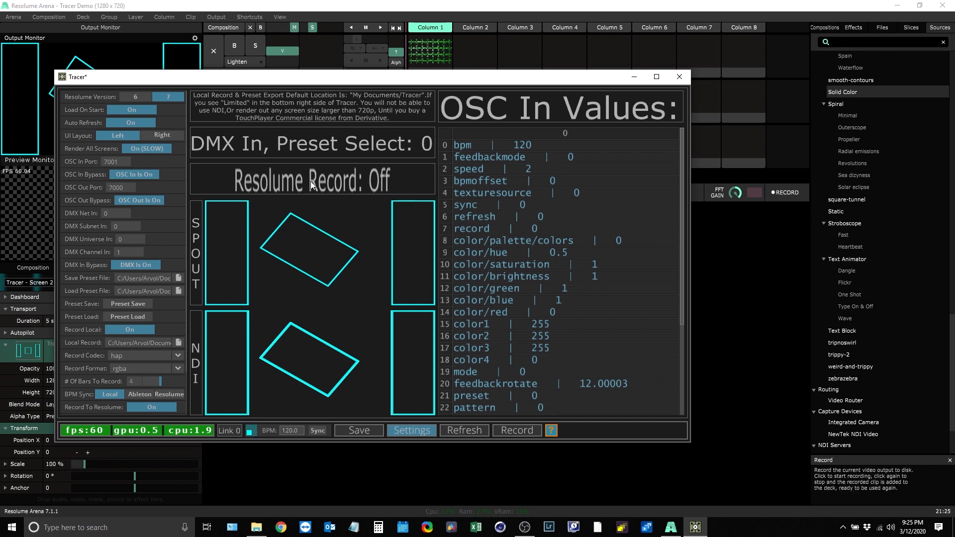
pyautogui.moveTo(394, 81); pyautogui.dragTo(461, 72)
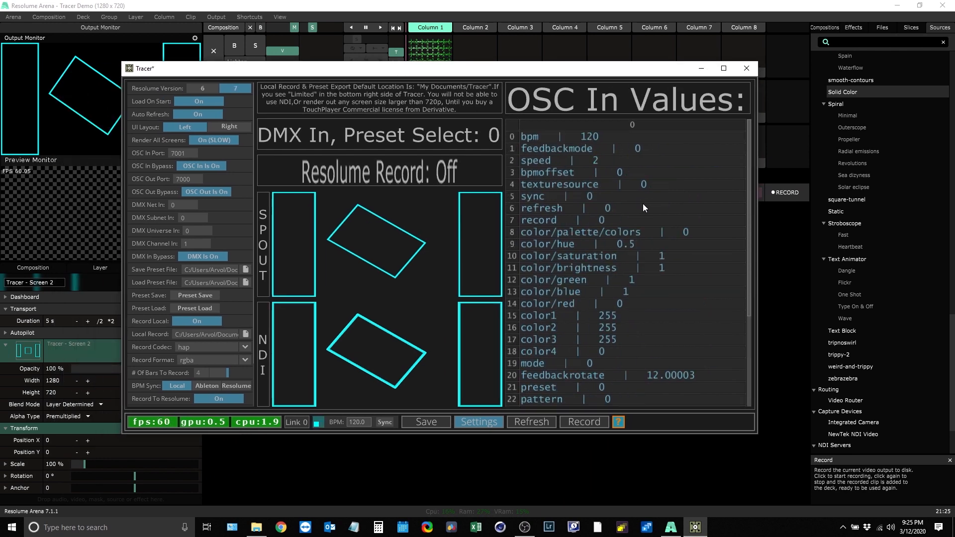
# Step: Look through the full OSC In Values list in the Tracer settings
pyautogui.scroll(-4, 558, 162)
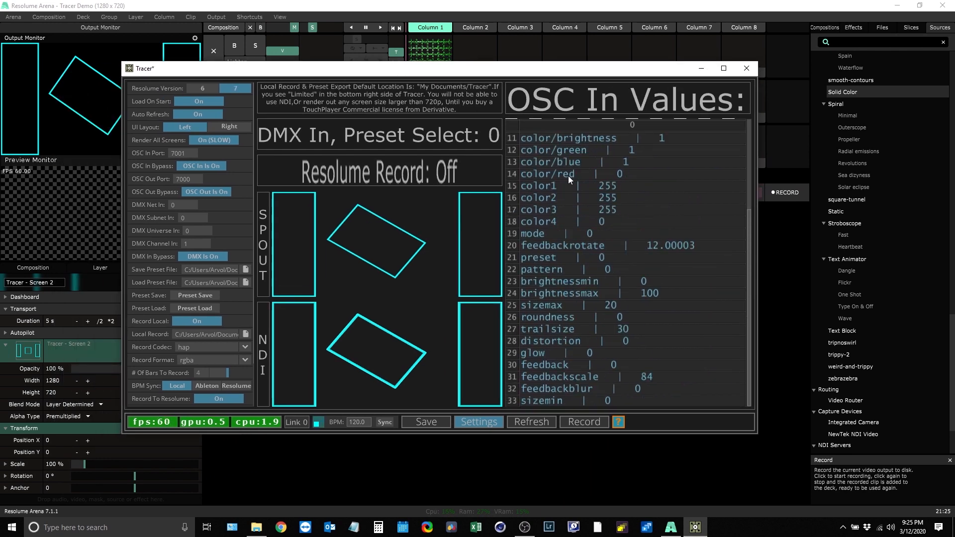
pyautogui.scroll(4, 572, 187)
pyautogui.scroll(-4, 658, 224)
pyautogui.scroll(4, 658, 251)
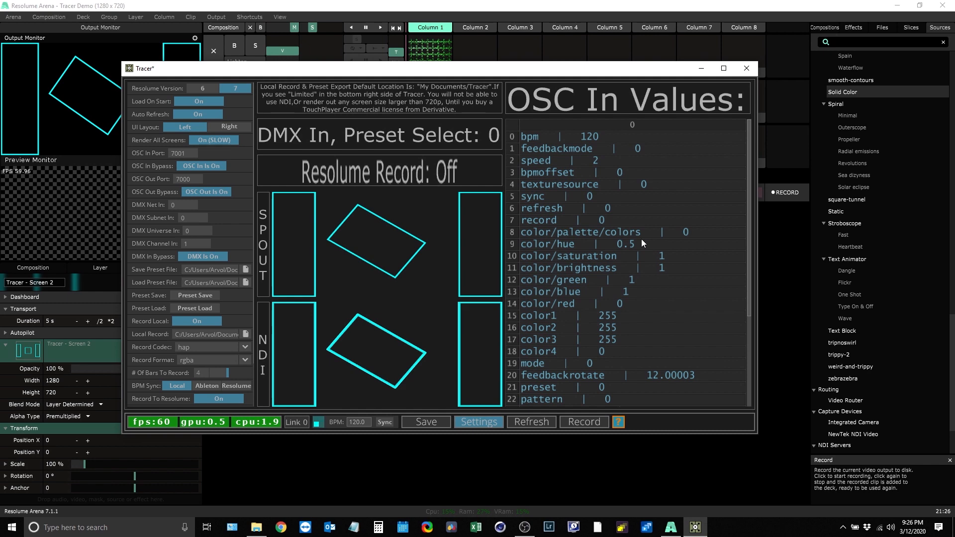
# Step: Add the Tracer effect to the whole composition in Resolume Arena and look through its parameters
pyautogui.click(807, 2)
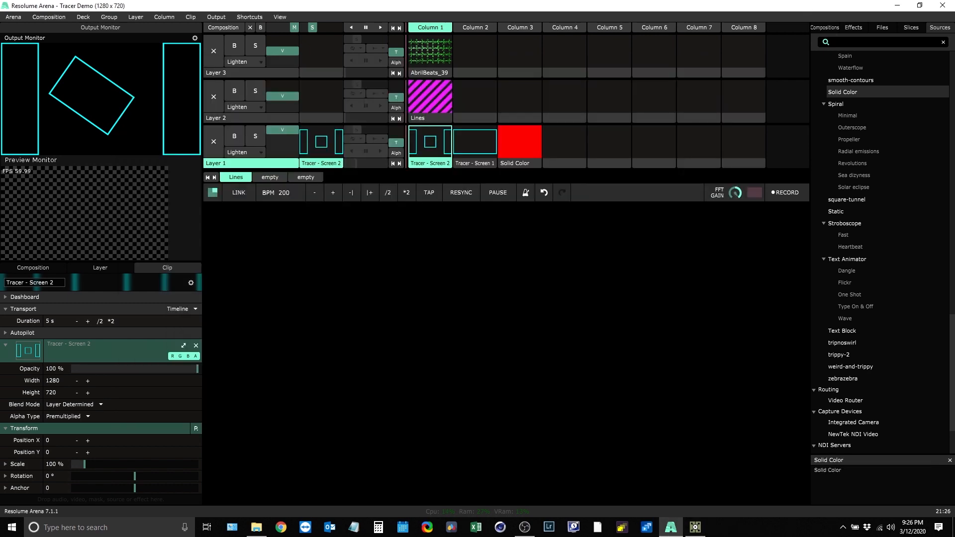
pyautogui.click(853, 29)
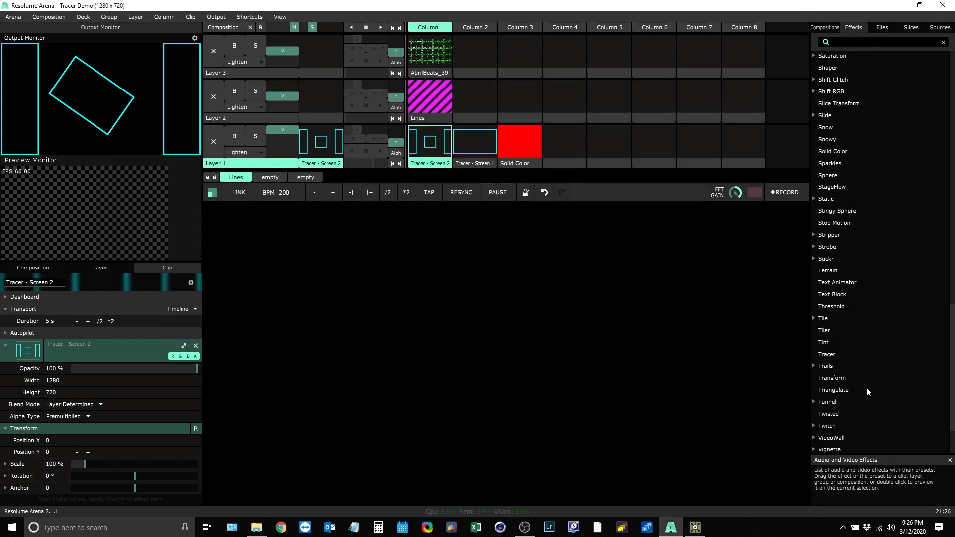
pyautogui.click(37, 266)
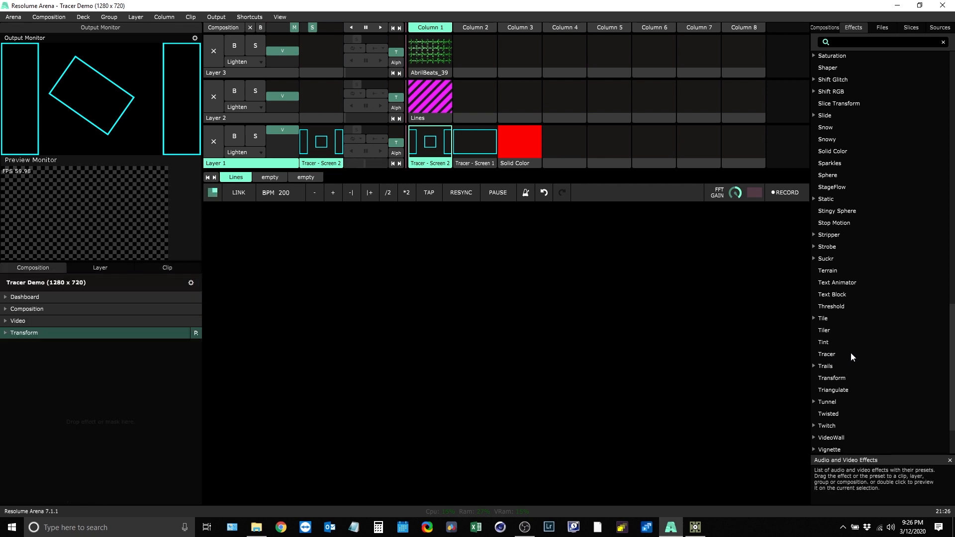
pyautogui.moveTo(832, 357); pyautogui.dragTo(40, 384)
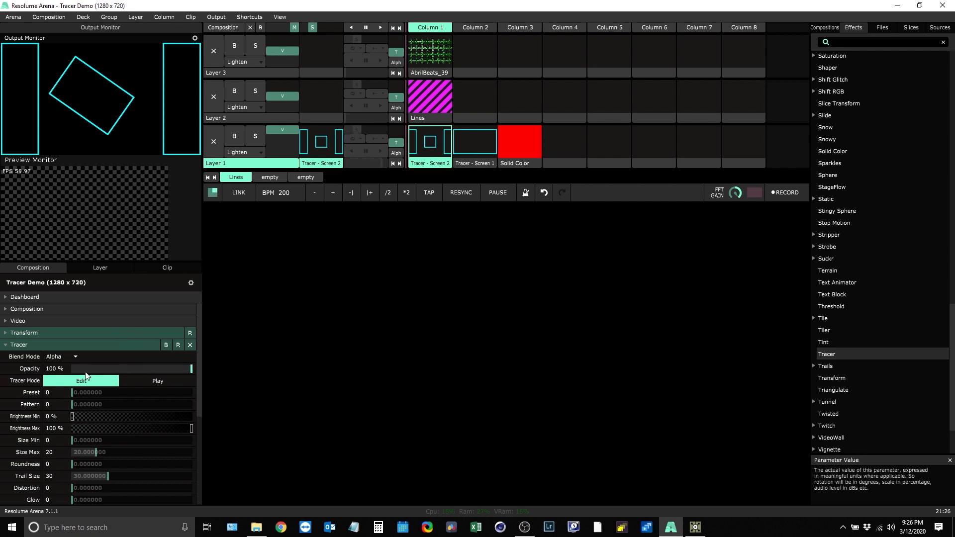
pyautogui.scroll(-5, 85, 376)
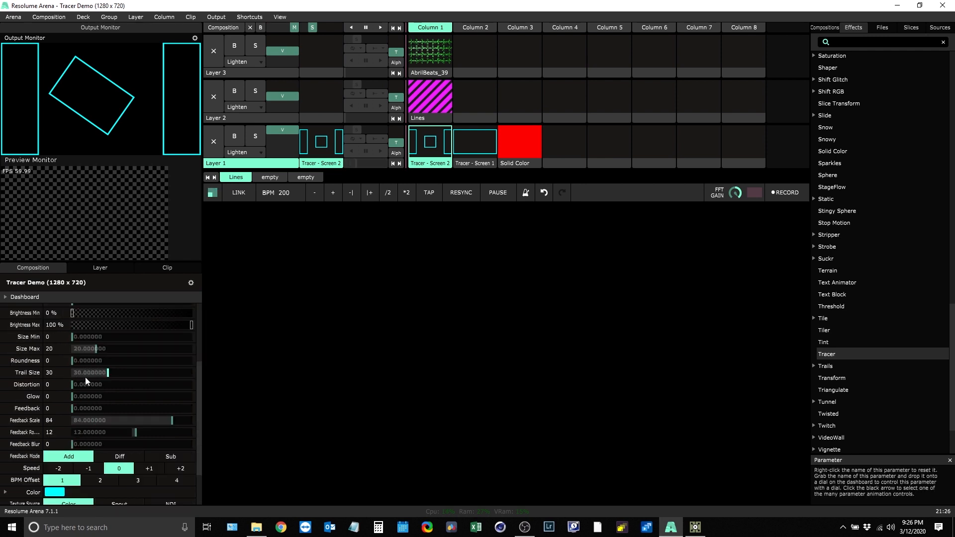
pyautogui.scroll(6, 85, 377)
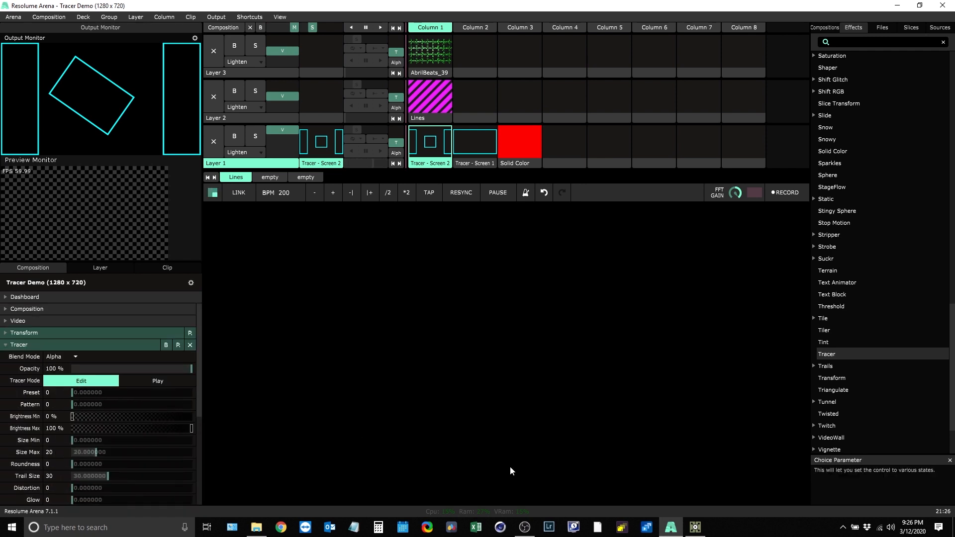
# Step: Switch to Tracer's main editing page, compare its controls with the effect's parameters, and return to Resolume Arena
pyautogui.click(695, 527)
pyautogui.click(479, 423)
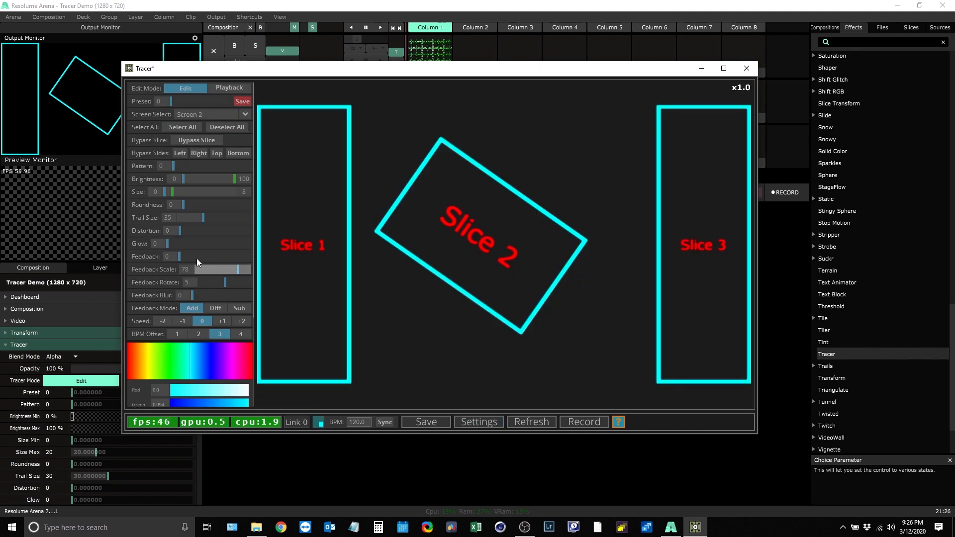
pyautogui.scroll(-3, 196, 256)
pyautogui.scroll(3, 197, 253)
pyautogui.click(327, 2)
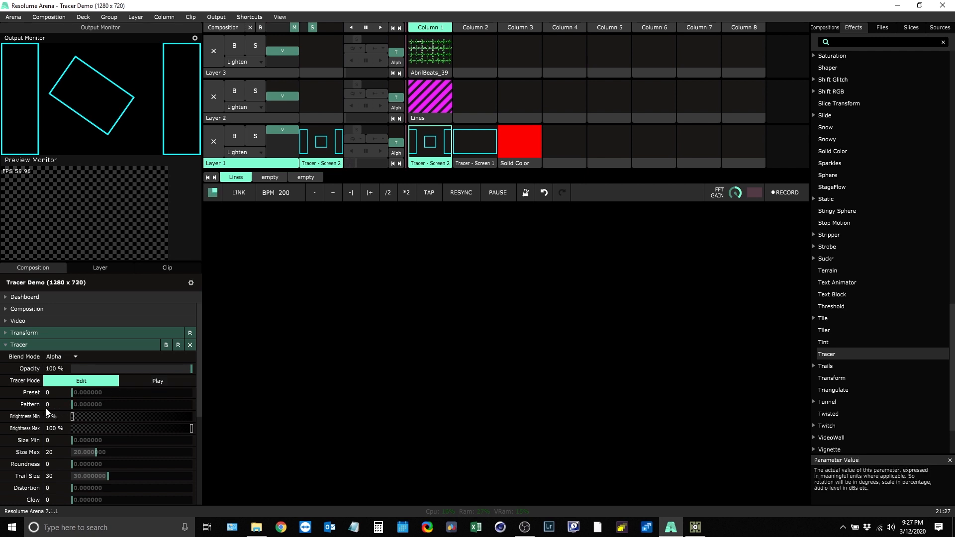
# Step: Compare the Tracer effect's parameters with the Tracer window again and set the effect's Pattern to about 10.86 in Resolume Arena
pyautogui.moveTo(72, 404)
pyautogui.mouseDown()
pyautogui.moveTo(152, 406)
pyautogui.moveTo(68, 405)
pyautogui.mouseUp()
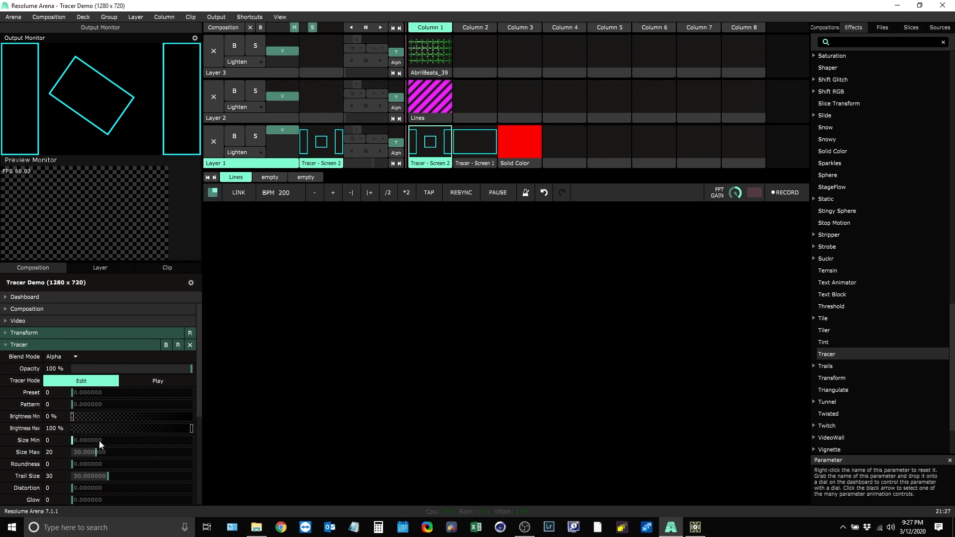
pyautogui.scroll(-3, 103, 440)
pyautogui.scroll(3, 103, 441)
pyautogui.click(696, 526)
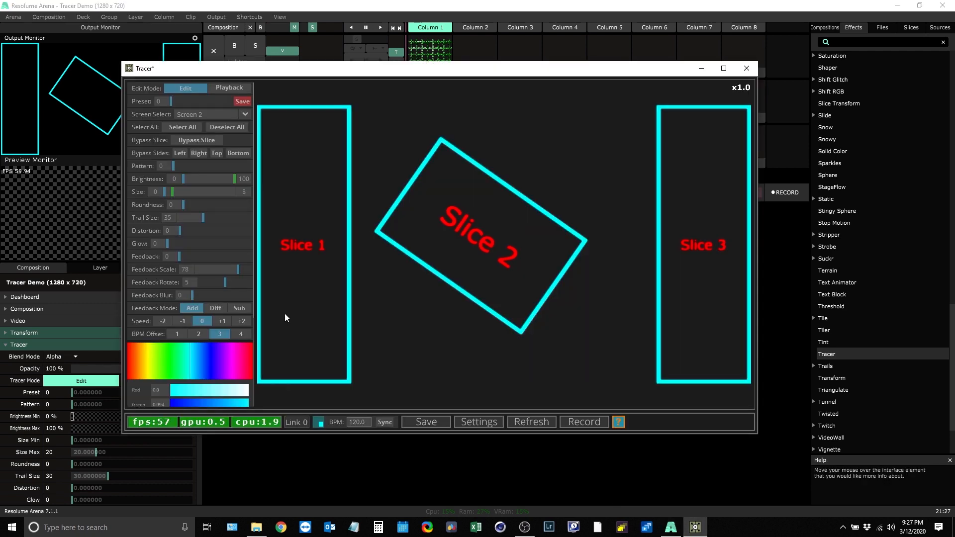
pyautogui.click(452, 4)
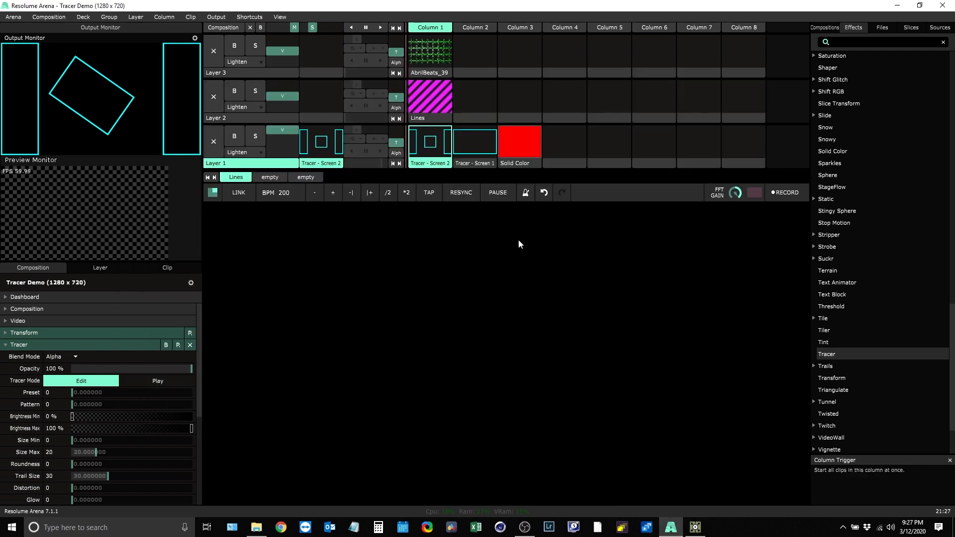
pyautogui.moveTo(75, 404); pyautogui.dragTo(190, 407)
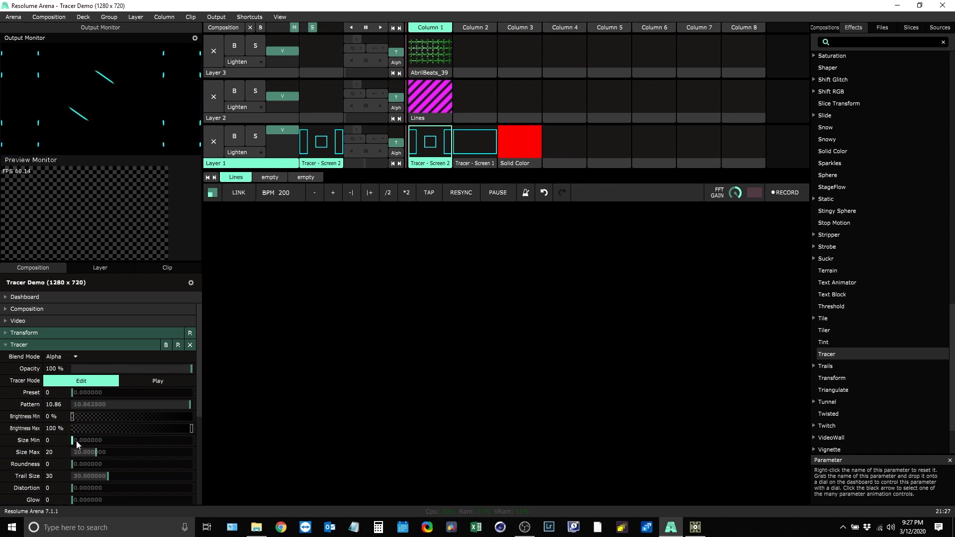
# Step: Try the Tracer effect's Size Max at 18.75 and 100 while comparing with the Tracer window, and leave it at 18.75
pyautogui.moveTo(98, 454)
pyautogui.mouseDown()
pyautogui.moveTo(159, 447)
pyautogui.moveTo(95, 452)
pyautogui.mouseUp()
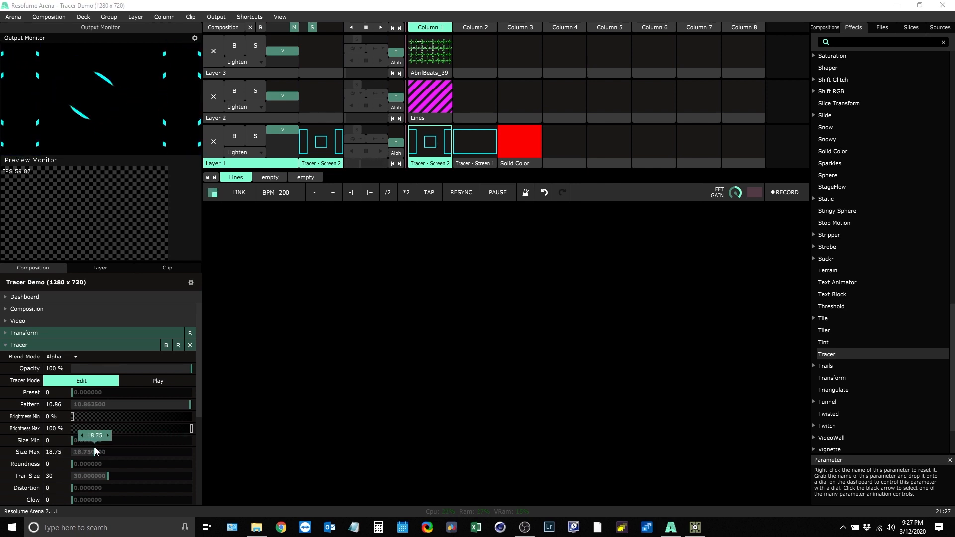
pyautogui.click(694, 527)
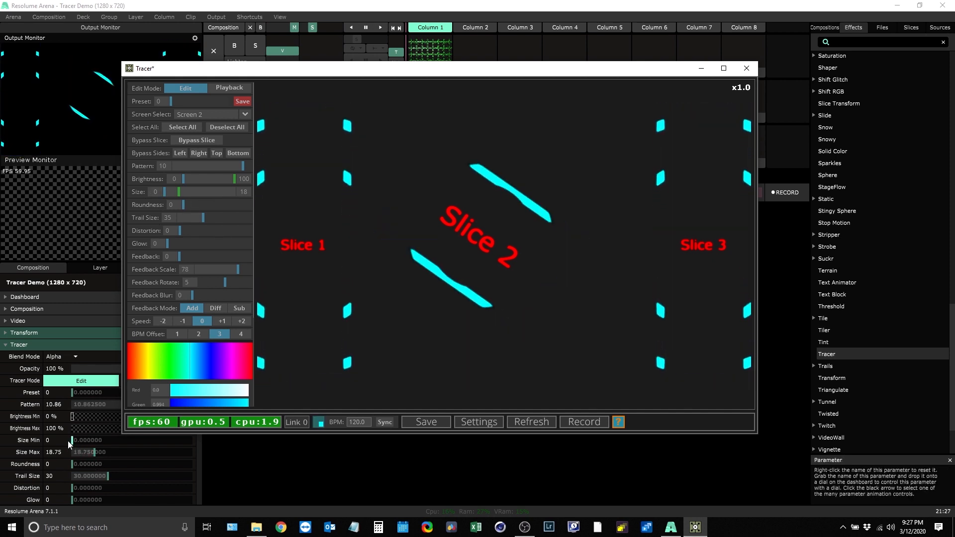
pyautogui.moveTo(91, 454); pyautogui.dragTo(196, 451)
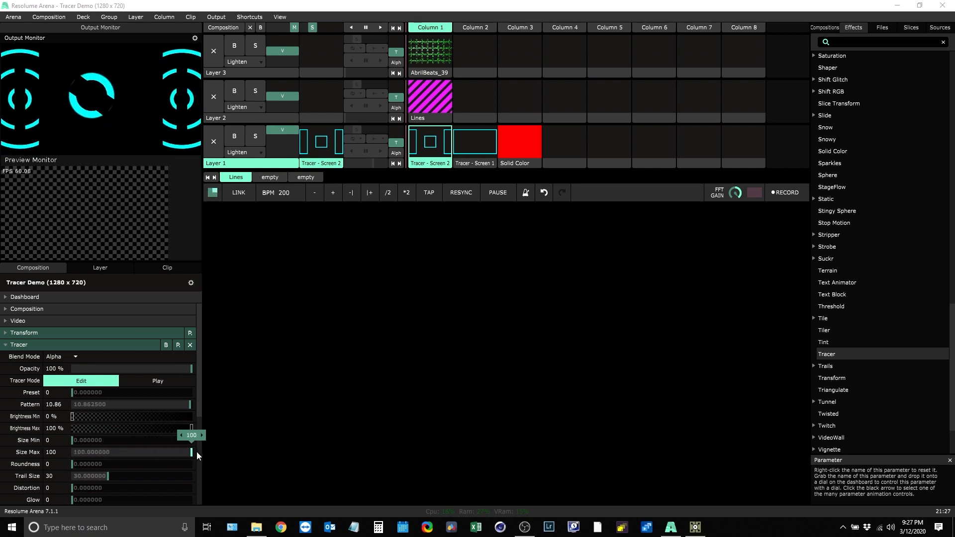
pyautogui.click(695, 527)
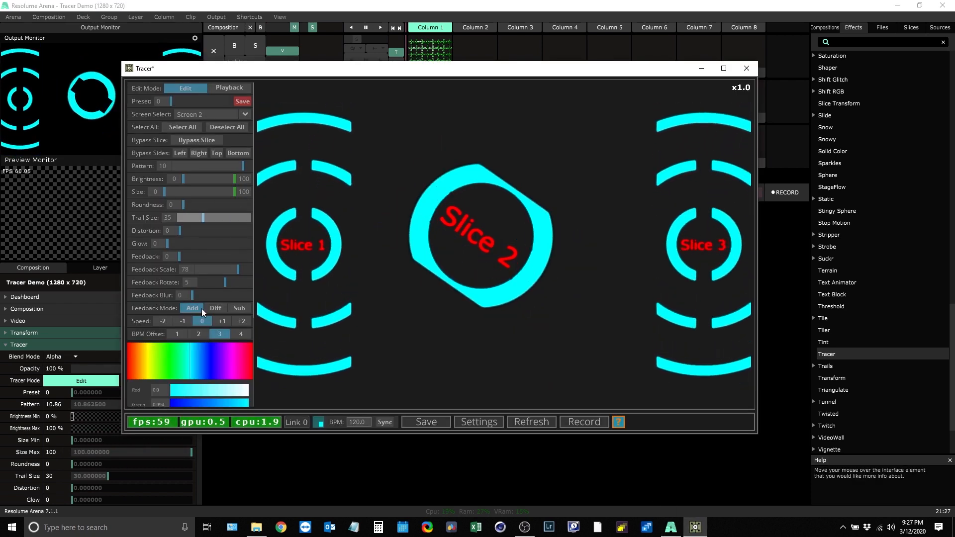
pyautogui.moveTo(184, 452); pyautogui.dragTo(94, 457)
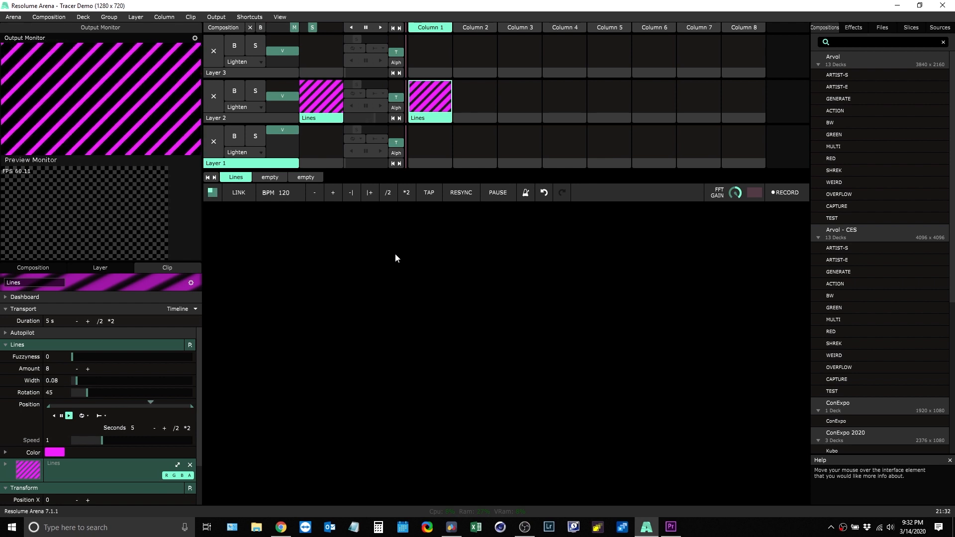
# Step: Show the composition's Tracer effect parameters and start editing the OSC shortcuts in Resolume Arena
pyautogui.click(24, 264)
pyautogui.scroll(-5, 114, 428)
pyautogui.scroll(5, 115, 429)
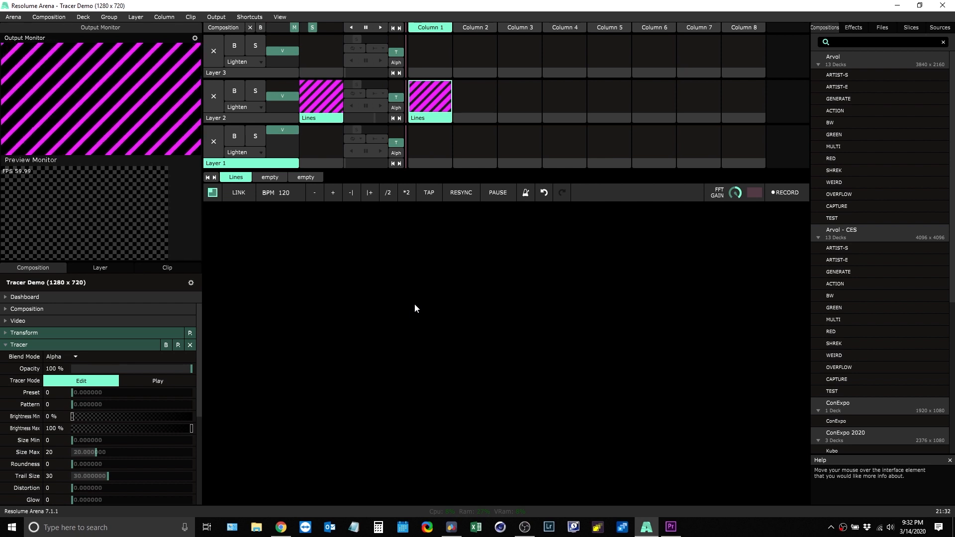
pyautogui.click(247, 17)
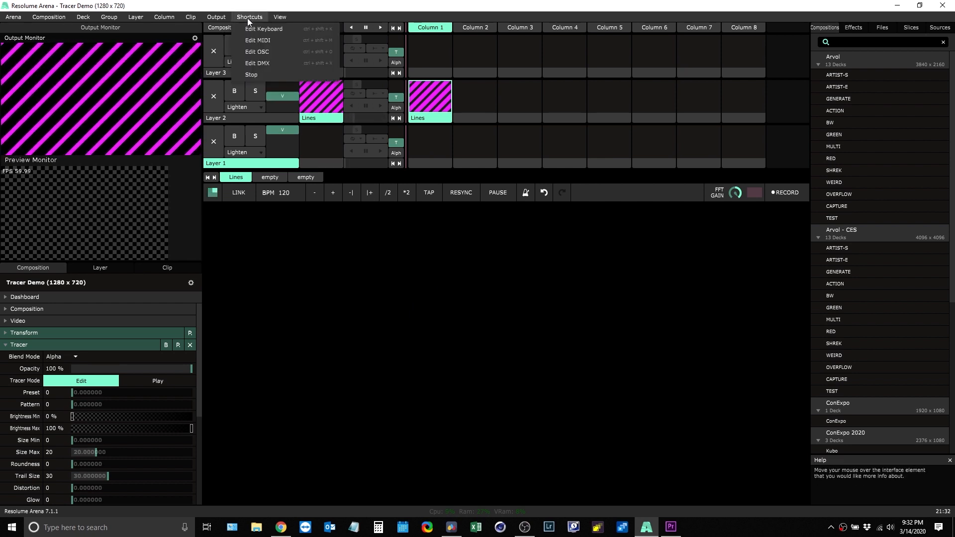
pyautogui.click(267, 52)
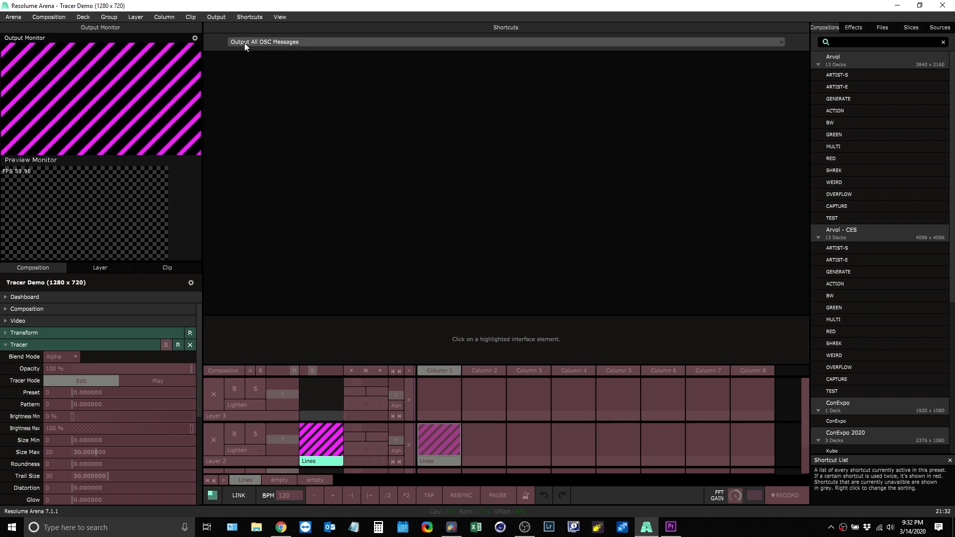
# Step: Create a new OSC shortcut preset named ytygv
pyautogui.click(276, 41)
pyautogui.click(246, 129)
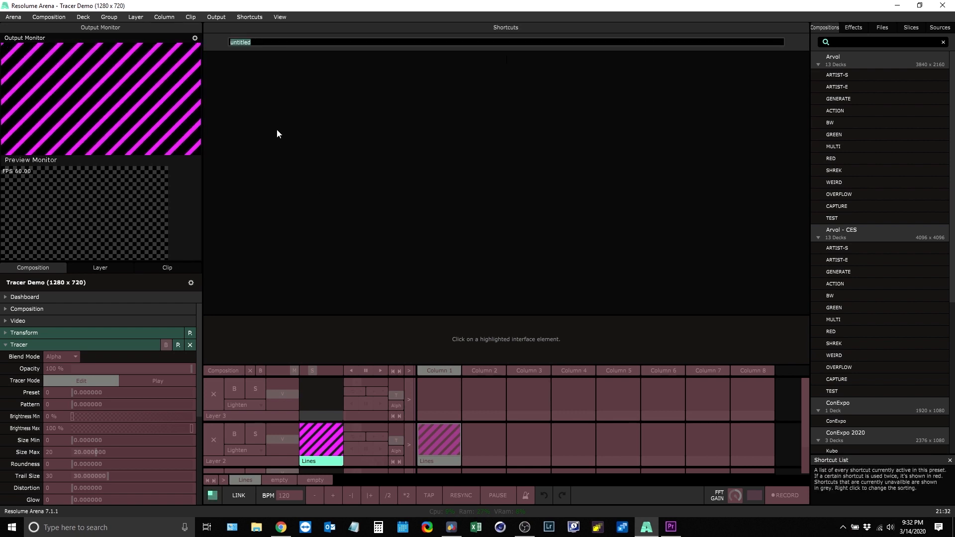
pyautogui.write('ytygv')
pyautogui.press('Return')
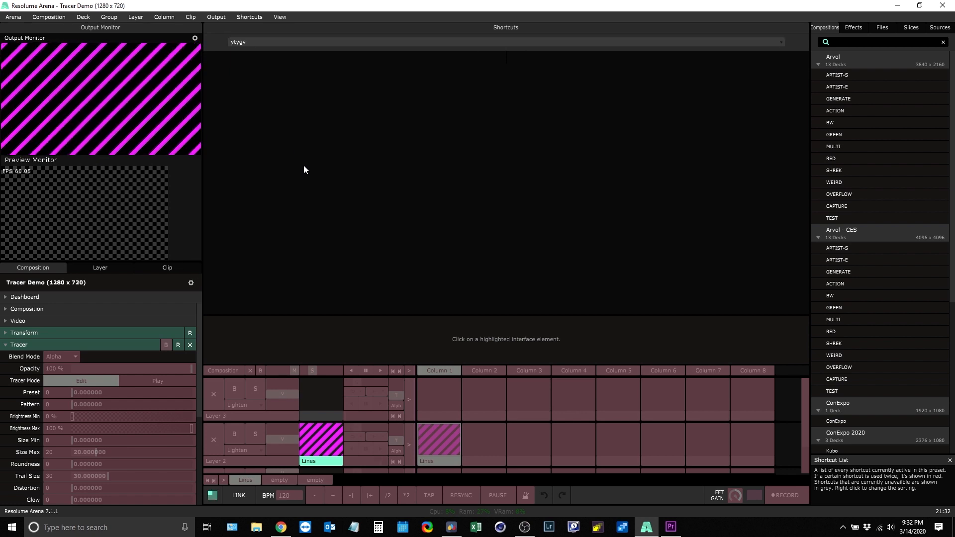
# Step: Enable OSC output for the Tracer effect's Opacity, the Edit and Play options of Tracer Mode, and Preset
pyautogui.click(85, 371)
pyautogui.click(213, 314)
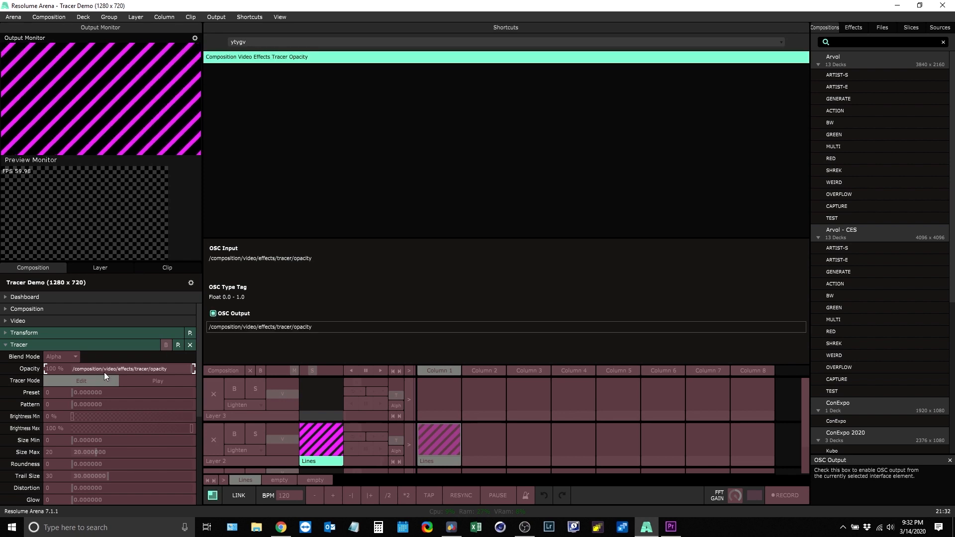
pyautogui.click(89, 382)
pyautogui.click(210, 314)
pyautogui.click(151, 379)
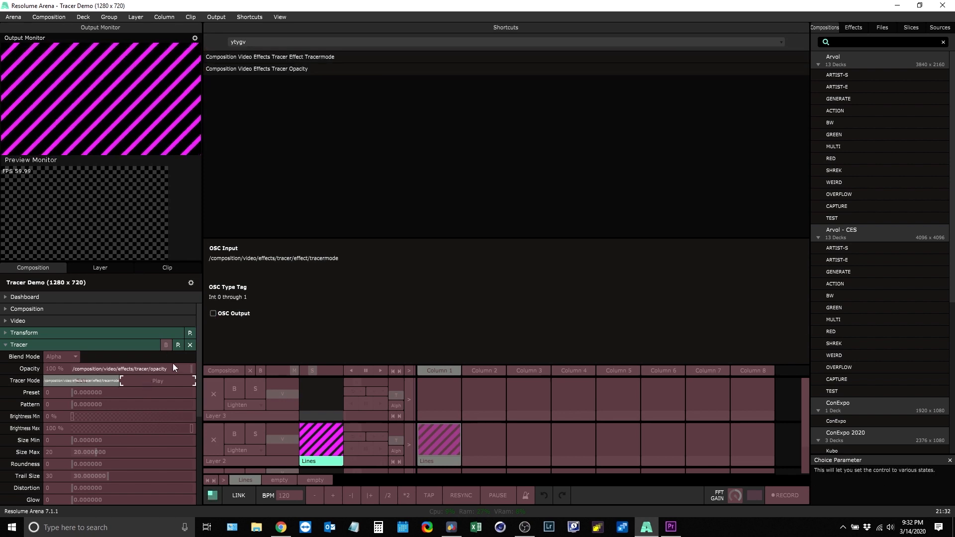
pyautogui.click(213, 314)
pyautogui.click(97, 393)
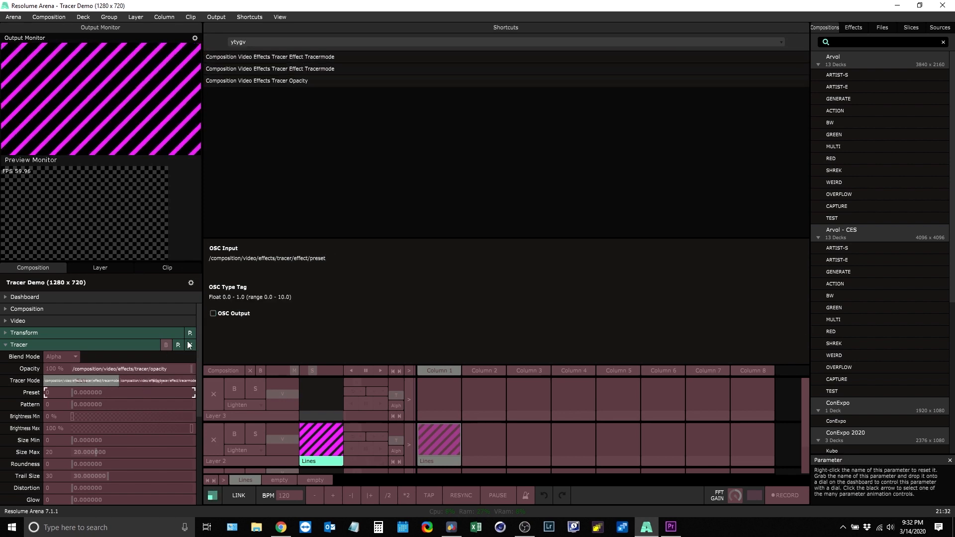
pyautogui.click(213, 313)
# Step: Change the OSC shortcut preset to Output All OSC Messages and leave OSC shortcut editing
pyautogui.click(291, 42)
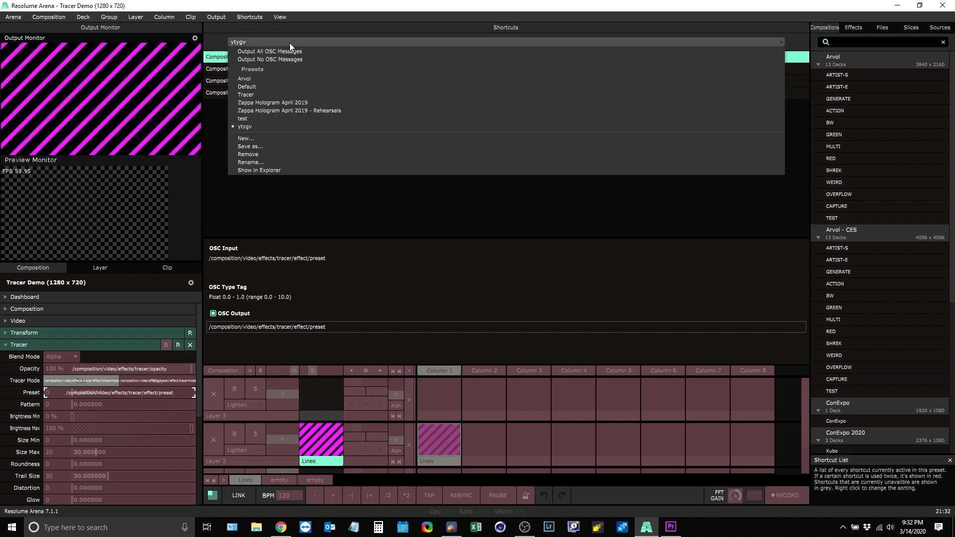
pyautogui.click(294, 52)
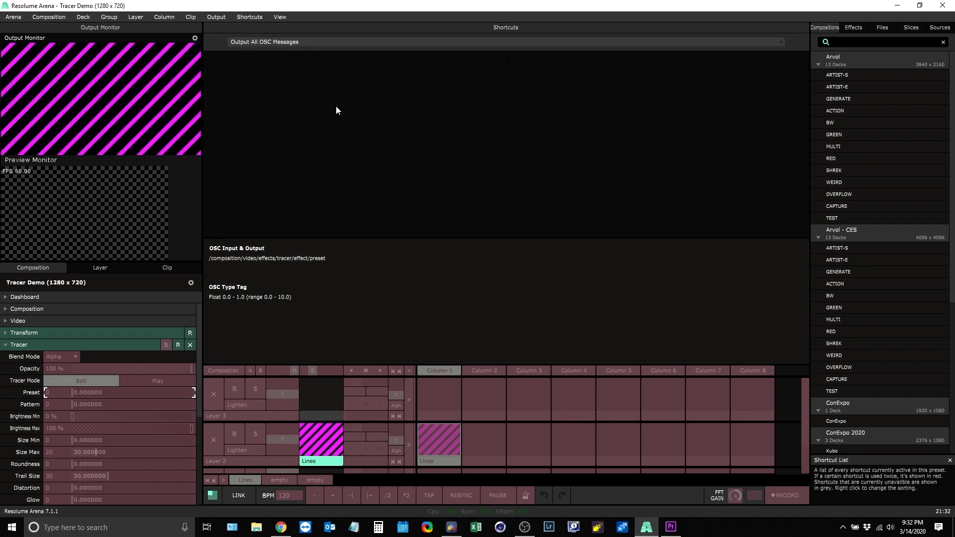
pyautogui.hotkey('ctrl', 'o')
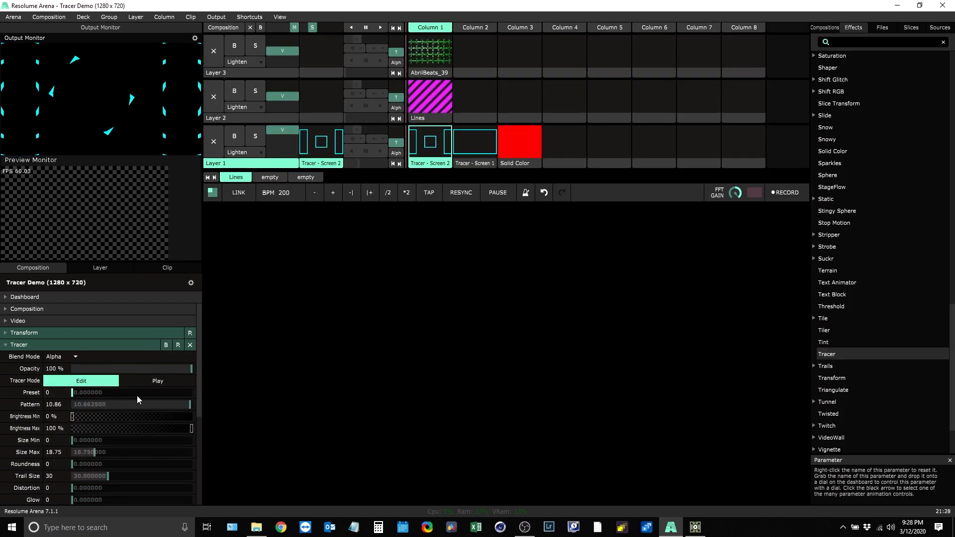
# Step: Look through all parameters of the composition's Tracer effect, from Tracer Mode down to Record
pyautogui.scroll(-3, 138, 394)
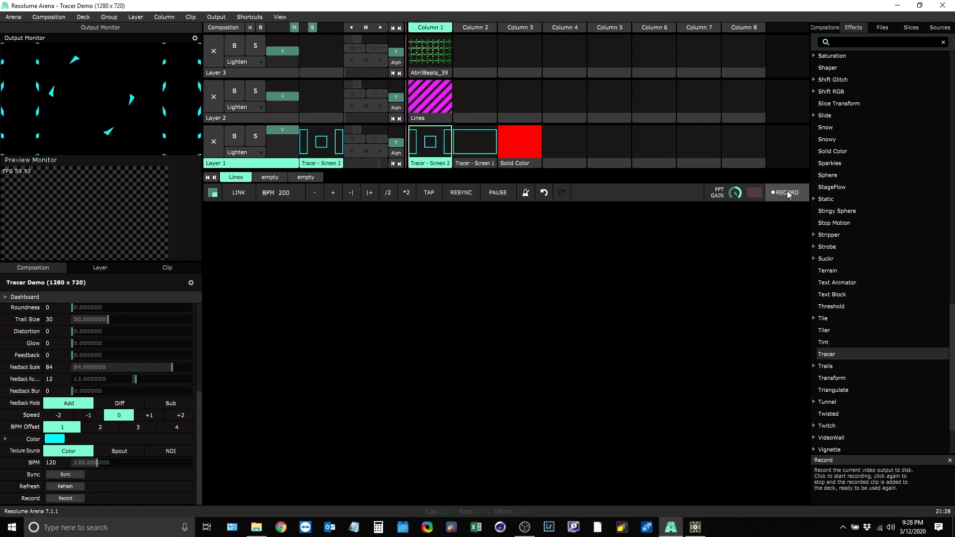
pyautogui.scroll(3, 112, 467)
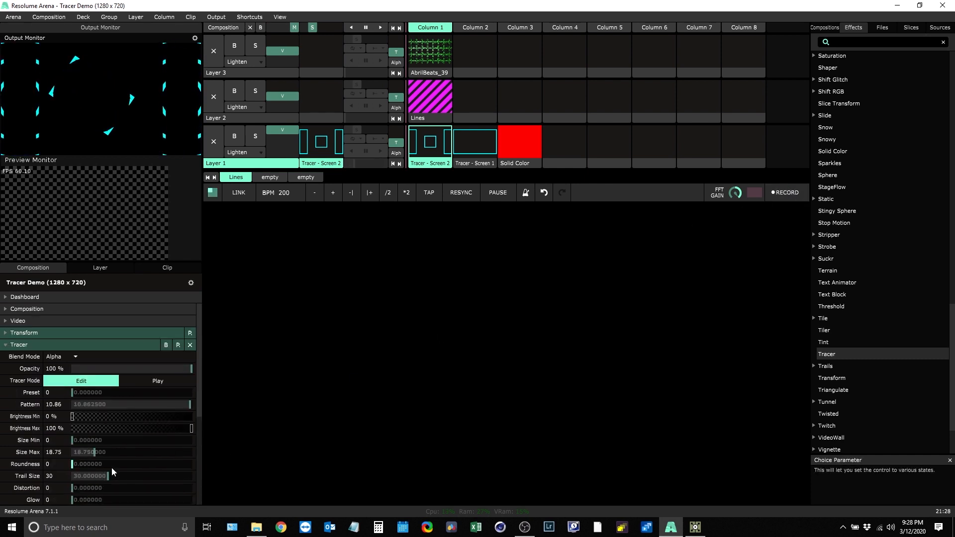
pyautogui.scroll(-3, 127, 437)
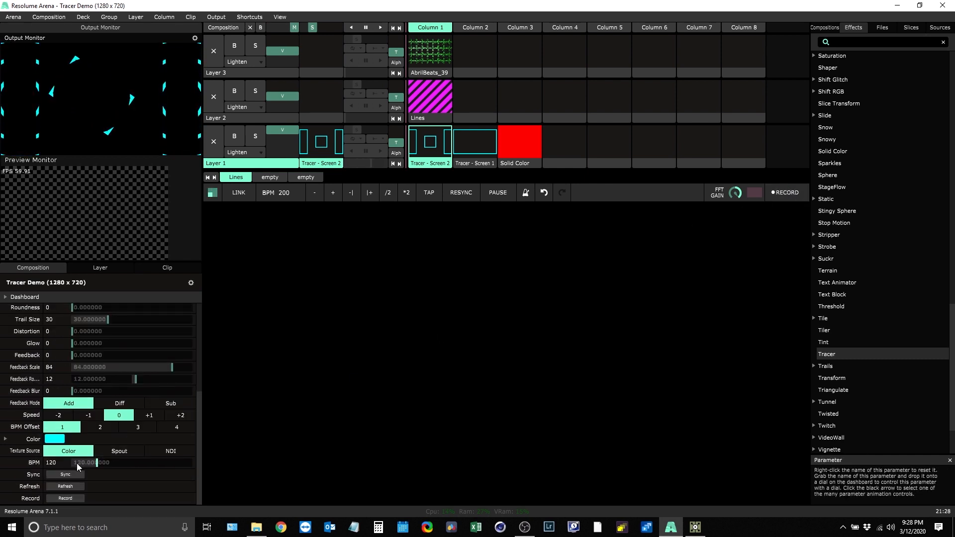
pyautogui.scroll(5, 89, 460)
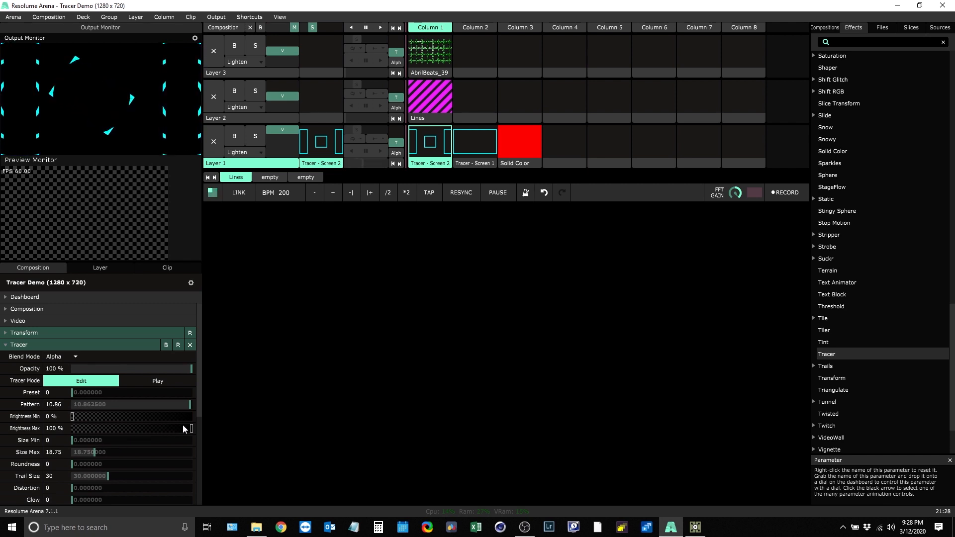
# Step: Examine the Tracer screens offered as NDI and Spout servers among Resolume Arena's sources
pyautogui.click(945, 31)
pyautogui.scroll(-3, 898, 269)
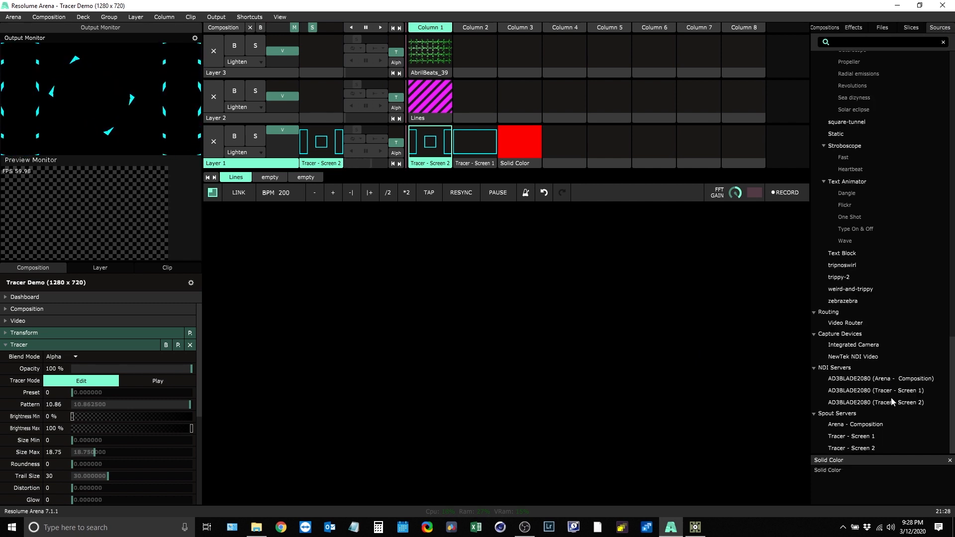
pyautogui.click(860, 403)
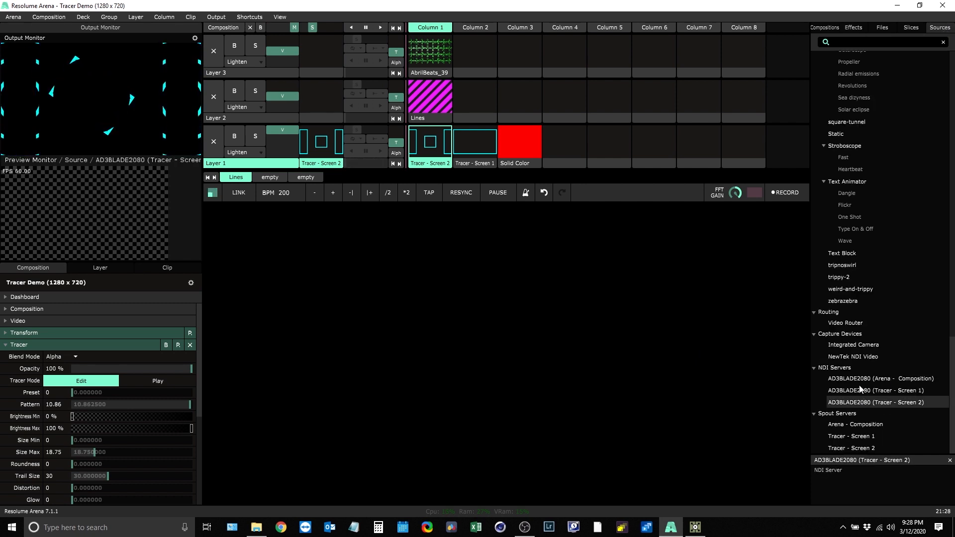
pyautogui.click(860, 391)
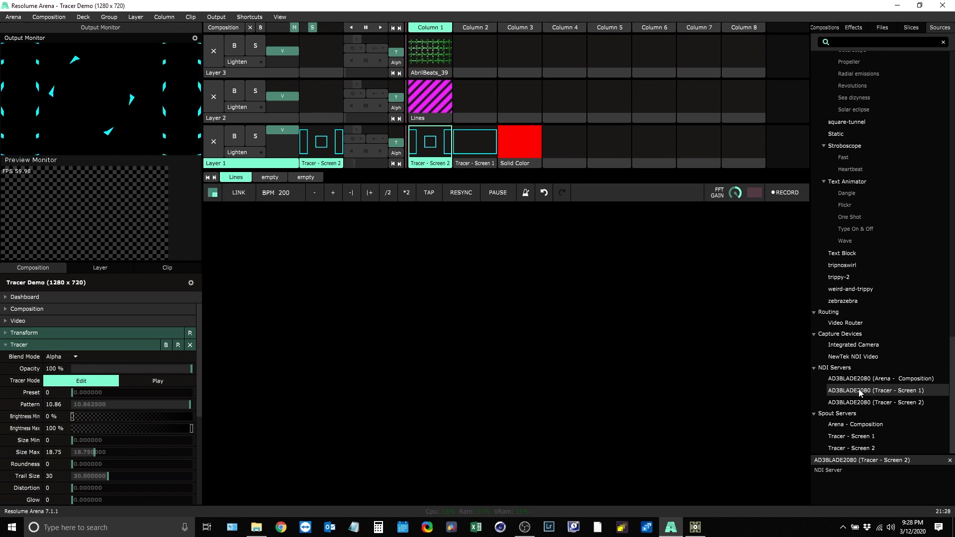
pyautogui.click(854, 448)
pyautogui.click(861, 437)
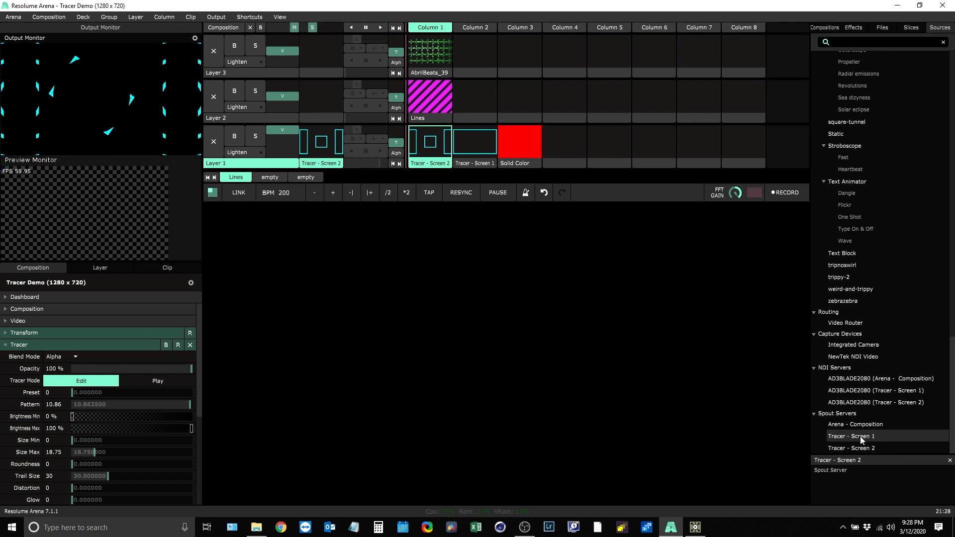
# Step: Add the NDI source for Tracer - Screen 2 to Layer 1 in Column 6, play it and show its clip settings
pyautogui.click(882, 403)
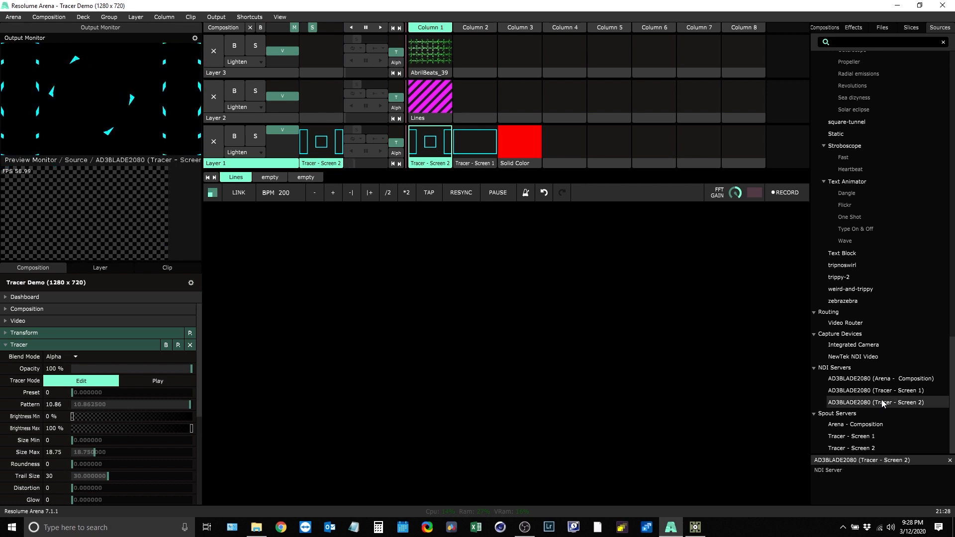
pyautogui.moveTo(882, 403); pyautogui.dragTo(655, 153)
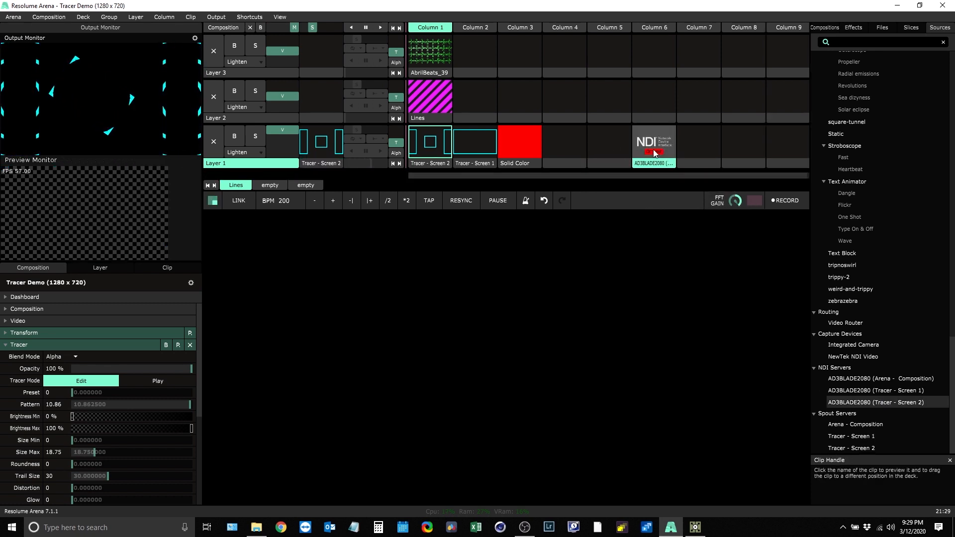
pyautogui.click(665, 151)
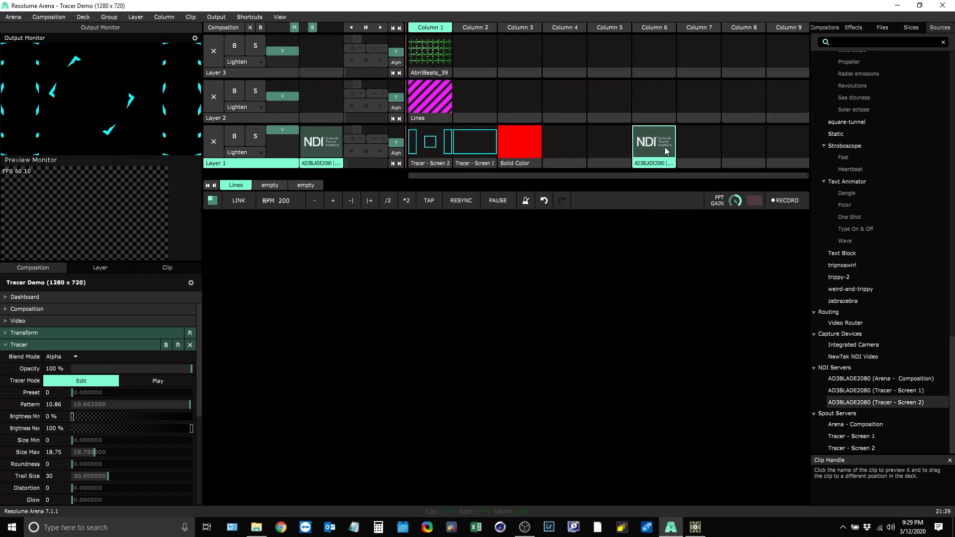
pyautogui.click(667, 164)
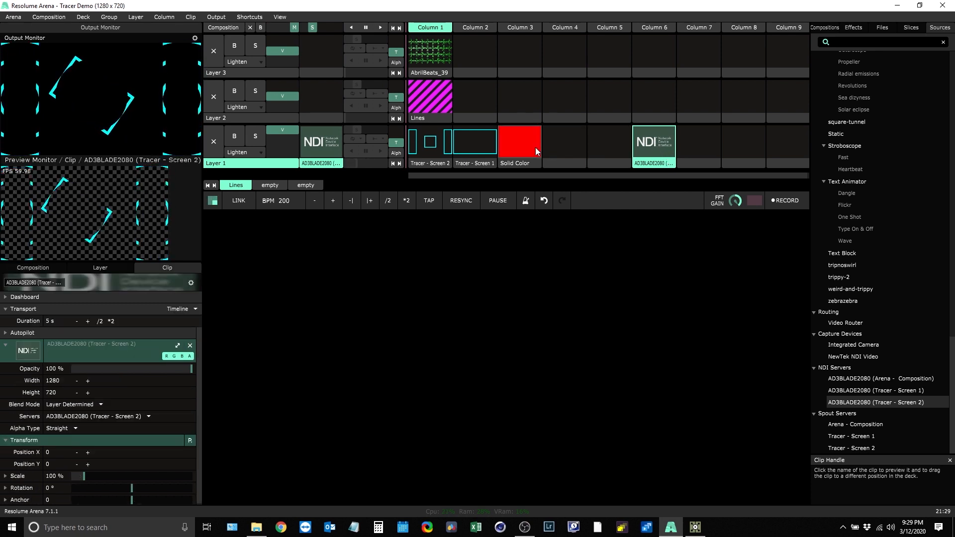
# Step: Play Layer 1's Solid Color, NDI and Tracer - Screen 1 clips in turn, ending on Tracer - Screen 2 in Column 1
pyautogui.click(535, 147)
pyautogui.click(646, 142)
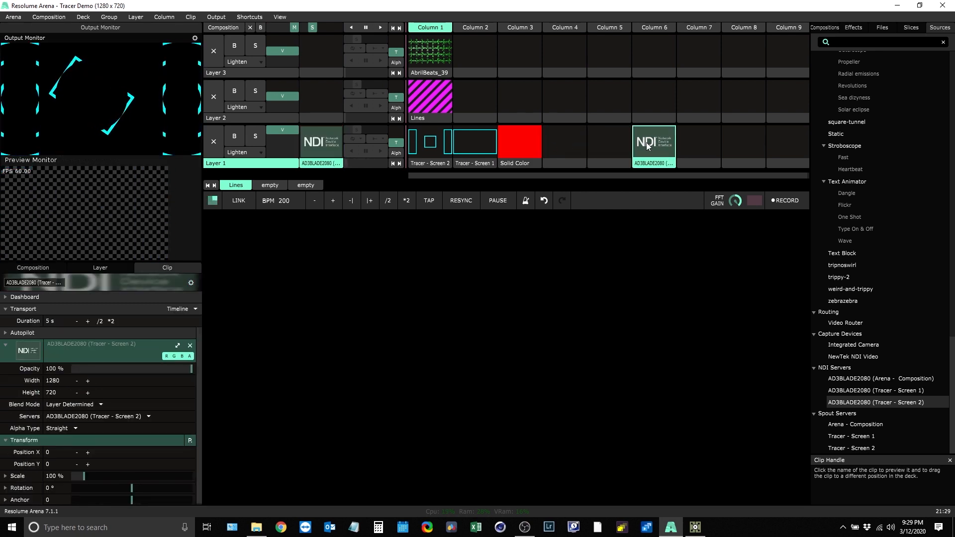
pyautogui.click(470, 147)
pyautogui.click(430, 143)
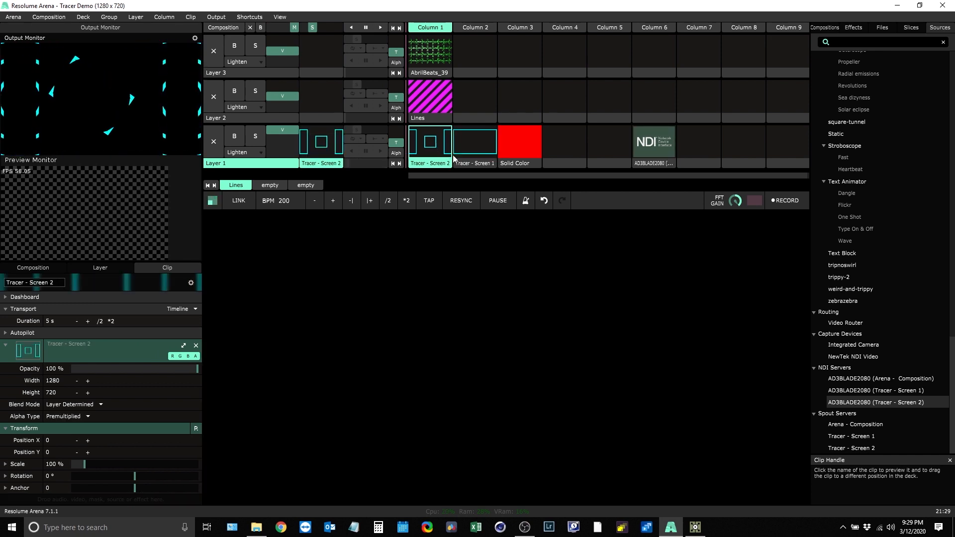
# Step: Add the Spout source Tracer - Screen 1 to Layer 1 in Column 7 and play it, followed by the Column 2 clip
pyautogui.moveTo(851, 436); pyautogui.dragTo(705, 149)
pyautogui.click(706, 144)
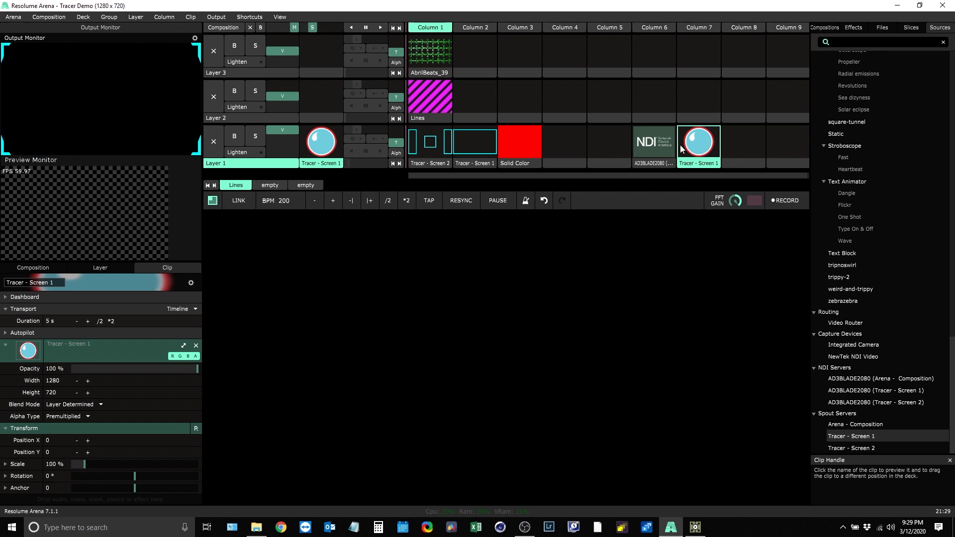
pyautogui.click(481, 145)
# Step: Play the Tracer - Screen 2 clip in Column 1 and refresh its thumbnail from the current output
pyautogui.click(438, 143)
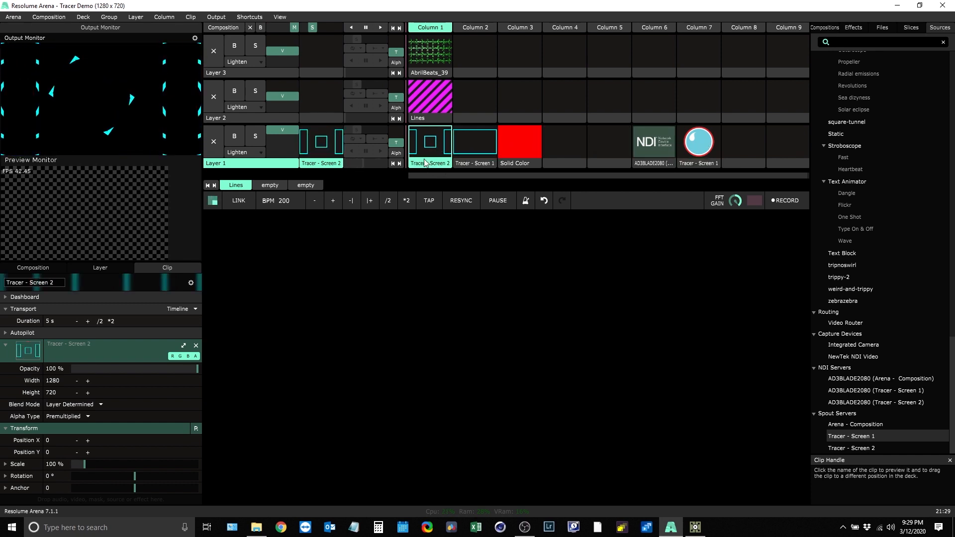
pyautogui.rightClick(425, 162)
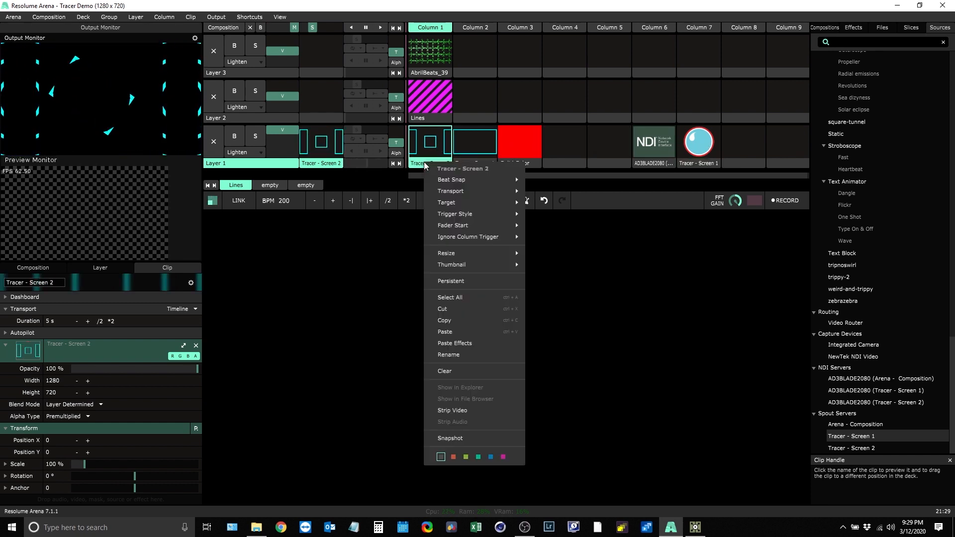
pyautogui.click(536, 264)
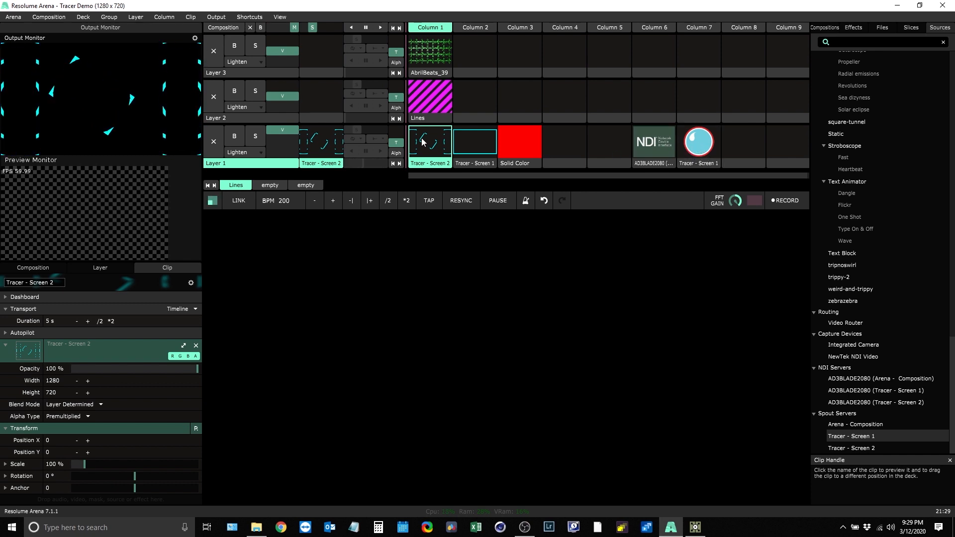
# Step: Switch to the Tracer window
pyautogui.moveTo(695, 528)
pyautogui.click(701, 455)
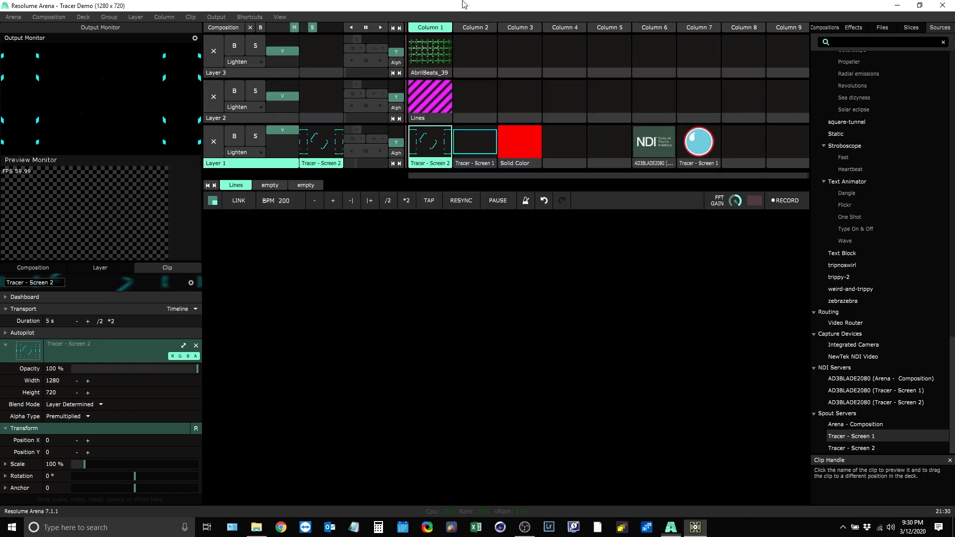
# Step: Switch to Resolume Arena, view the Screen 1 and Screen 2 slices in Advanced Output, and save and close it
pyautogui.click(462, 9)
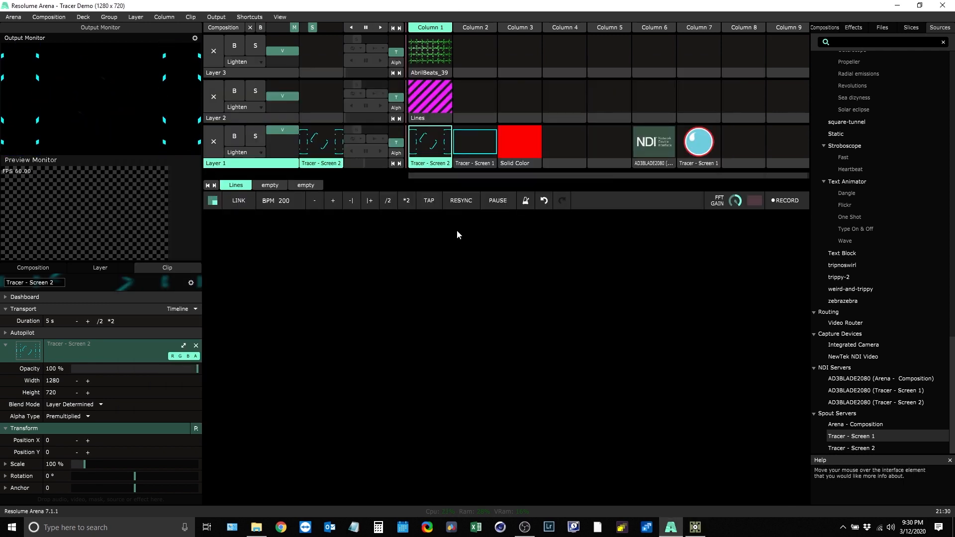
pyautogui.hotkey('ctrl', 'shift', 'a')
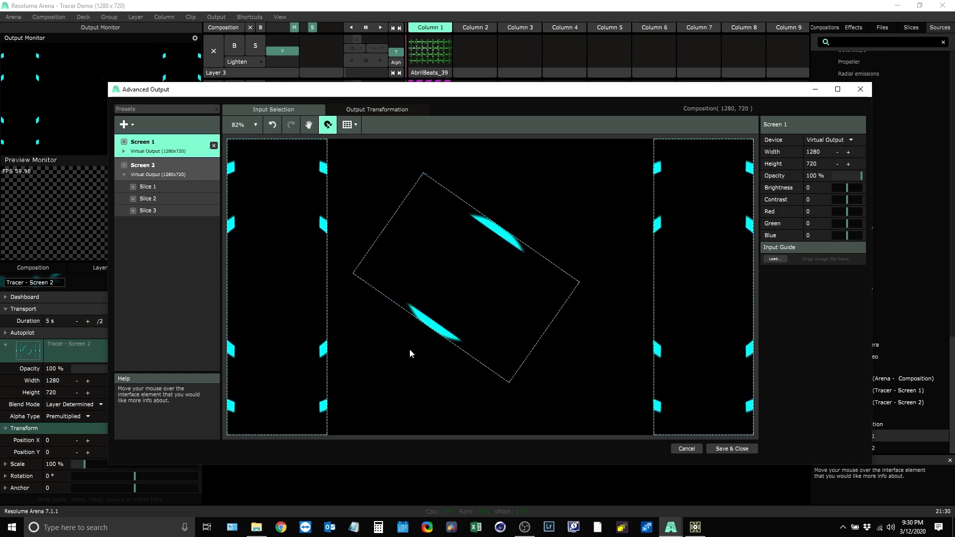
pyautogui.click(736, 449)
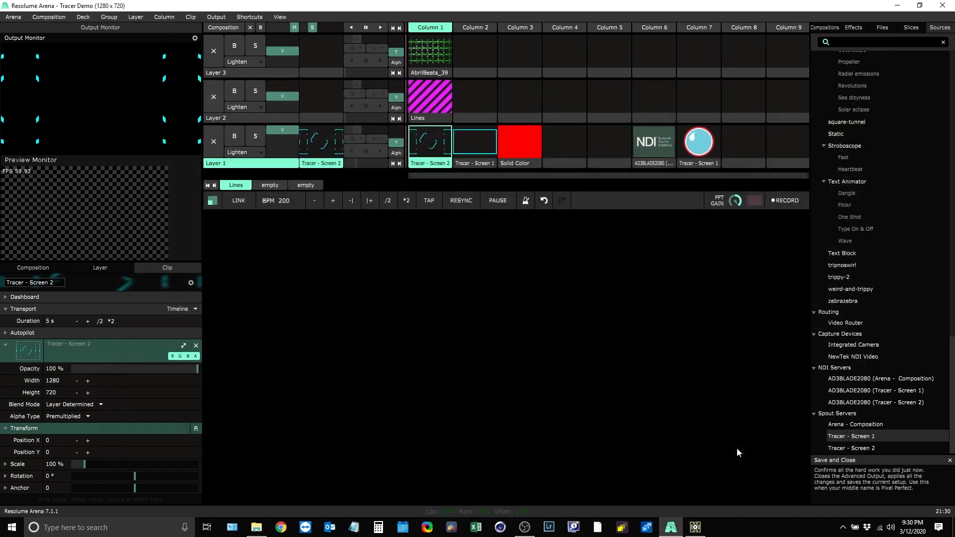
# Step: Switch to Tracer and set the pattern of the Screen 2 slices to 0
pyautogui.click(697, 528)
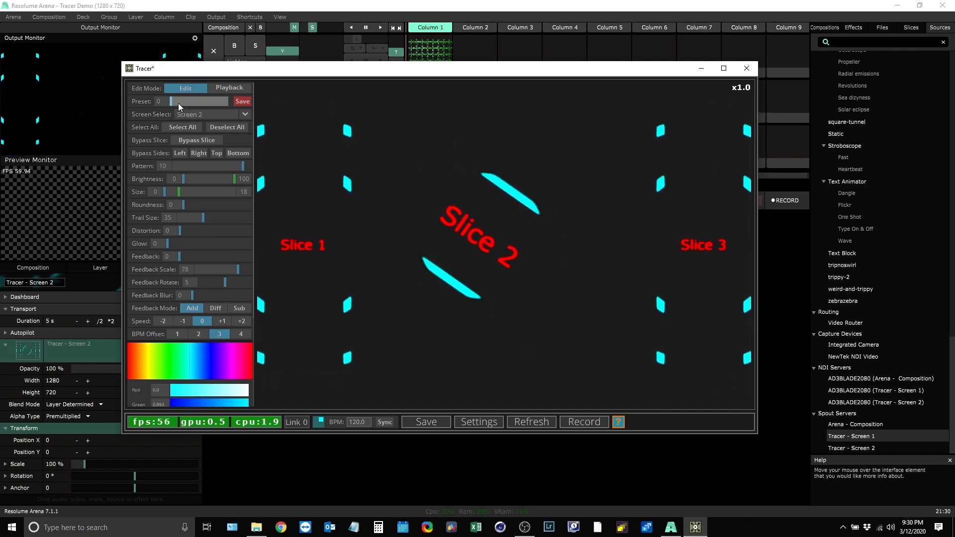
pyautogui.moveTo(211, 164); pyautogui.dragTo(124, 160)
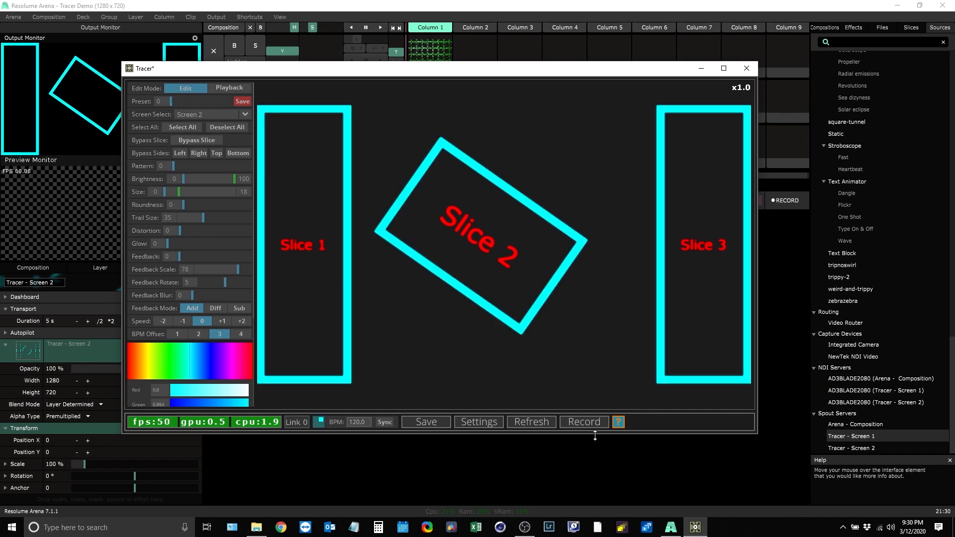
# Step: Toggle Tracer's help and review its settings page with the OSC values and Spout/NDI previews, returning to the edit view
pyautogui.click(618, 423)
pyautogui.click(474, 426)
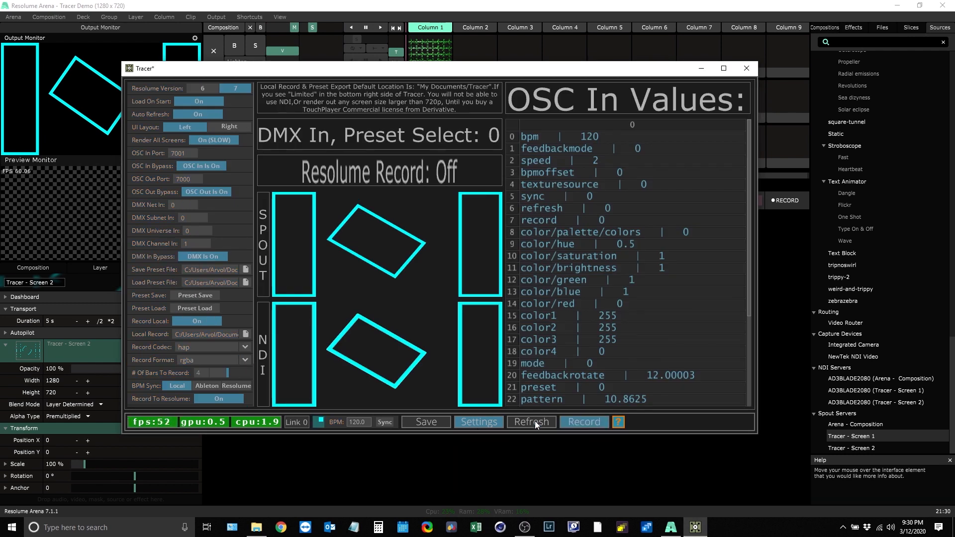
pyautogui.click(476, 423)
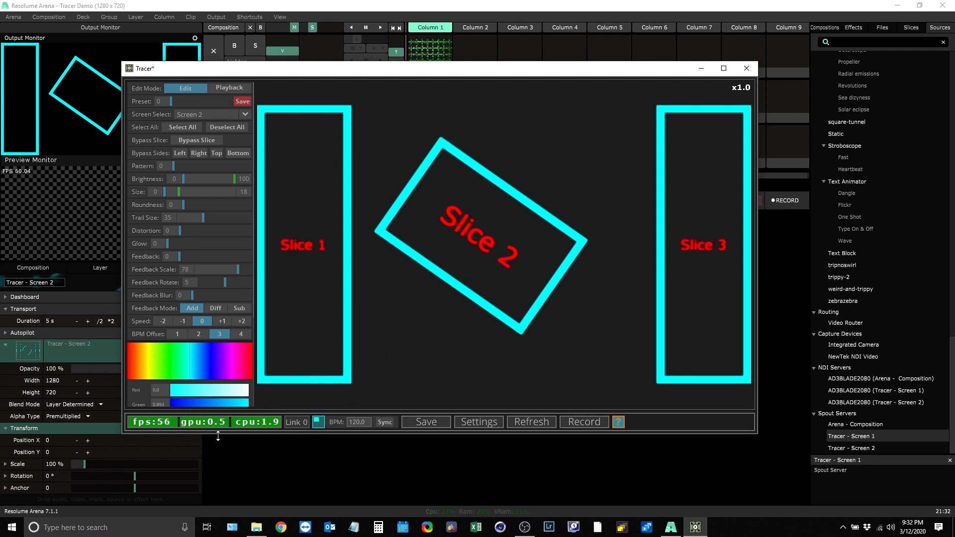
# Step: Deselect and reselect all Screen 2 slices, and set their feedback mode to Add
pyautogui.click(225, 127)
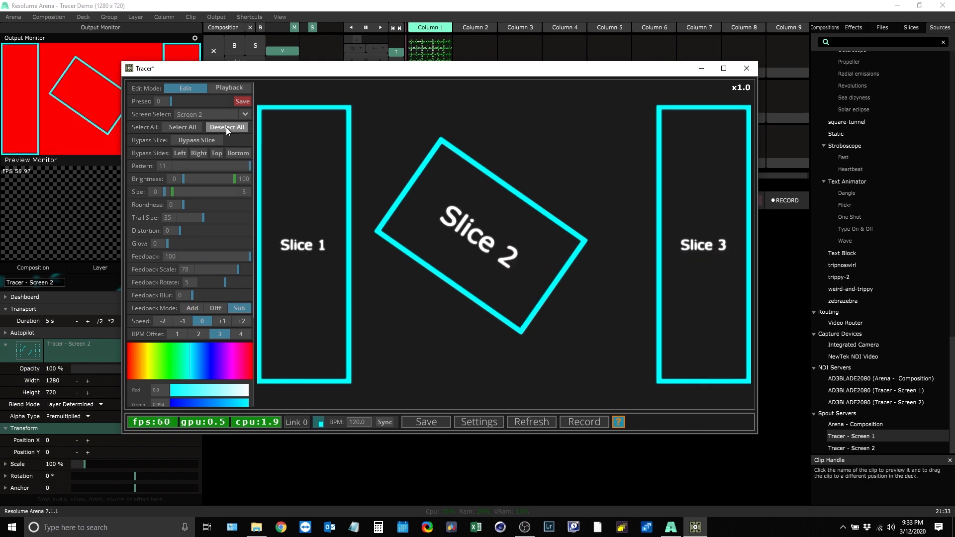
pyautogui.click(187, 128)
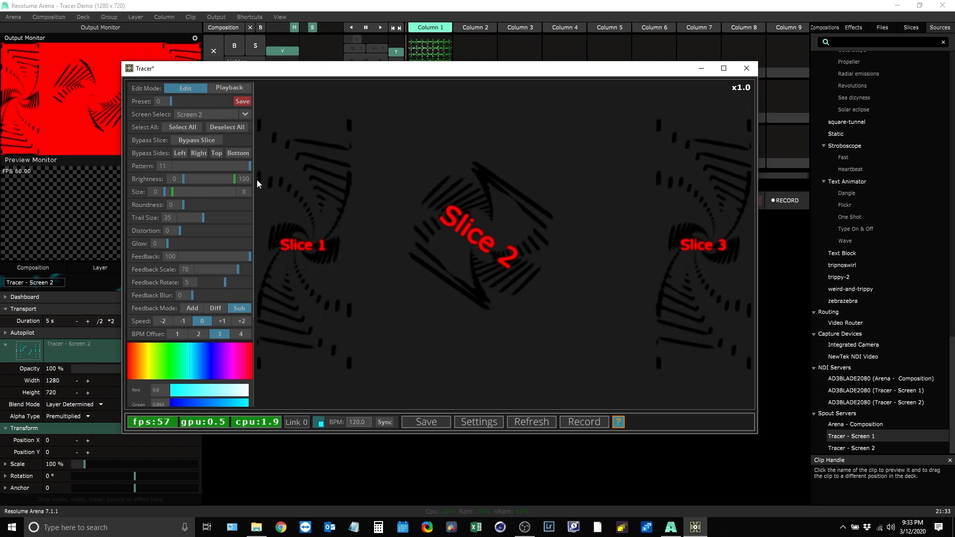
pyautogui.click(190, 308)
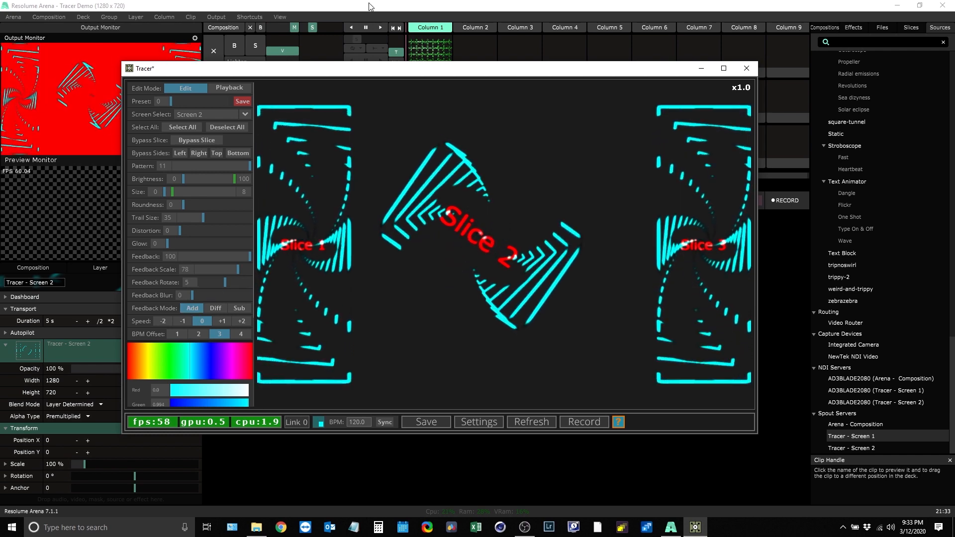
# Step: Switch to Resolume Arena, clear the playing clip from Layer 1, and return to the Tracer window
pyautogui.click(368, 6)
pyautogui.click(213, 142)
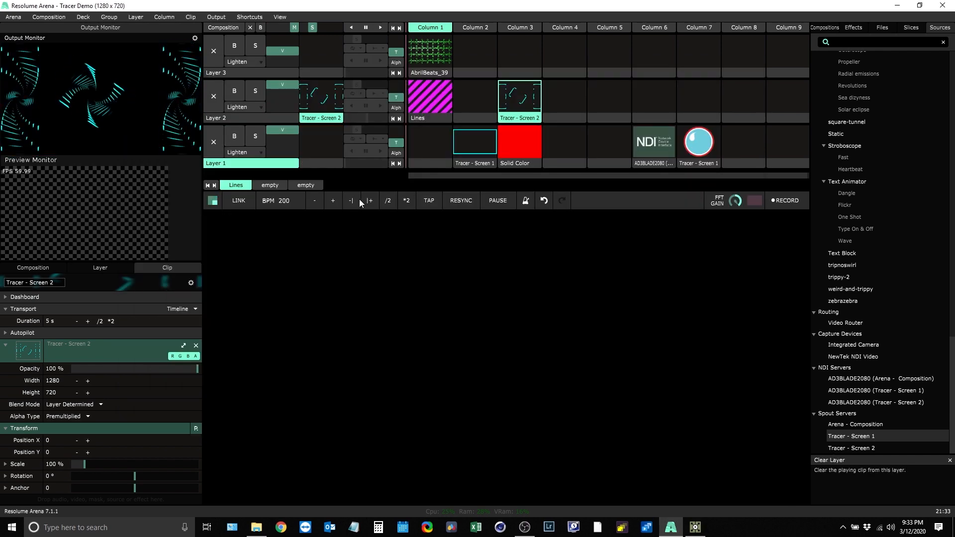
pyautogui.click(696, 527)
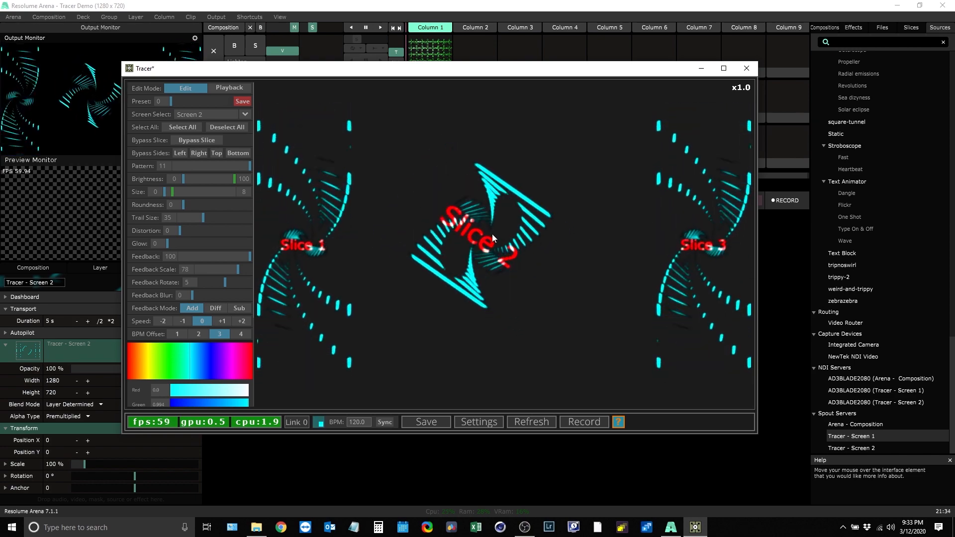